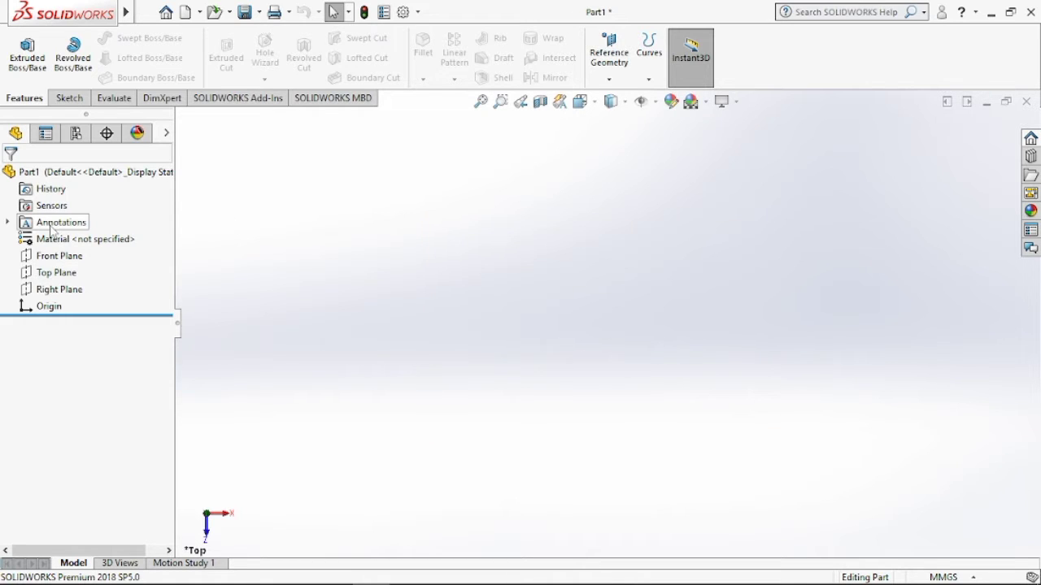
Sketch a circle of about 31 mm radius centred on the origin on the Top Plane.
right_click(57, 276)
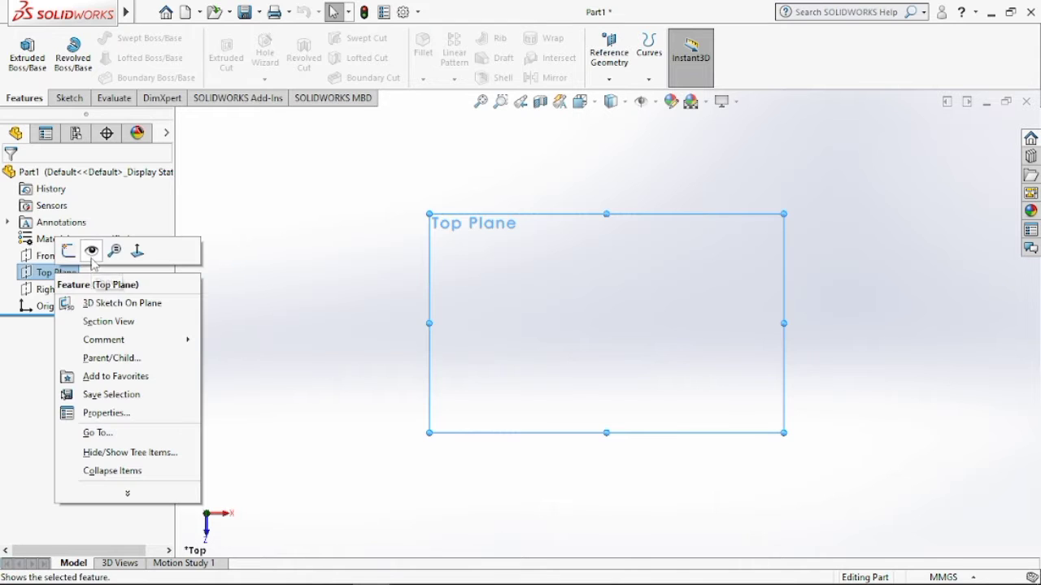
click(66, 250)
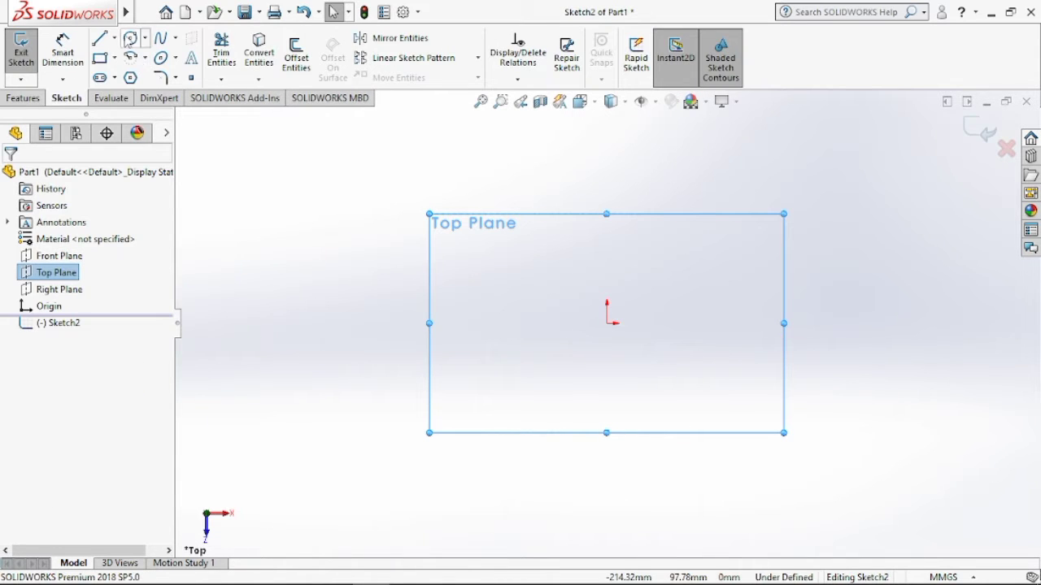
click(130, 38)
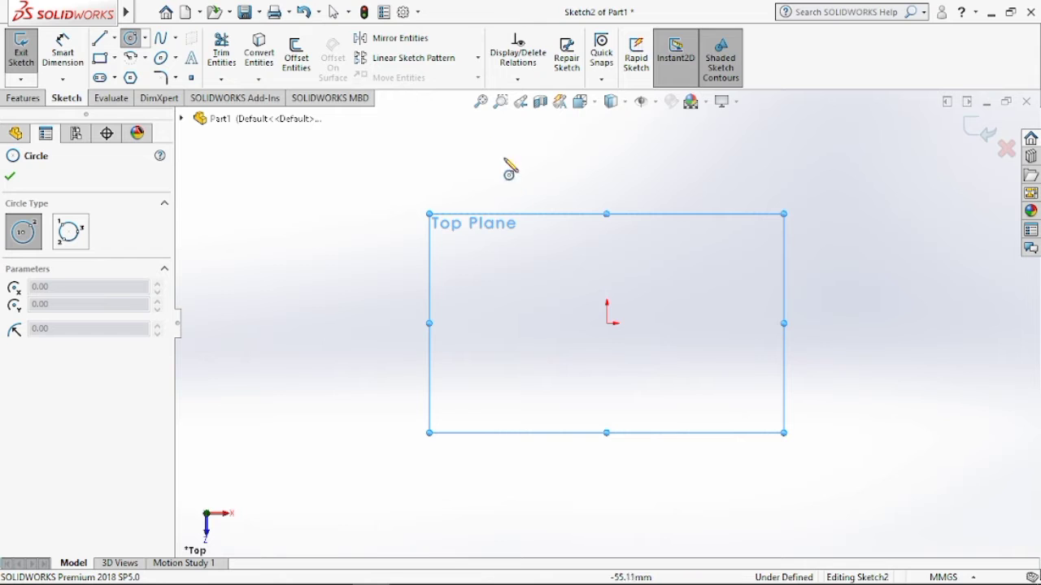
click(608, 323)
click(664, 301)
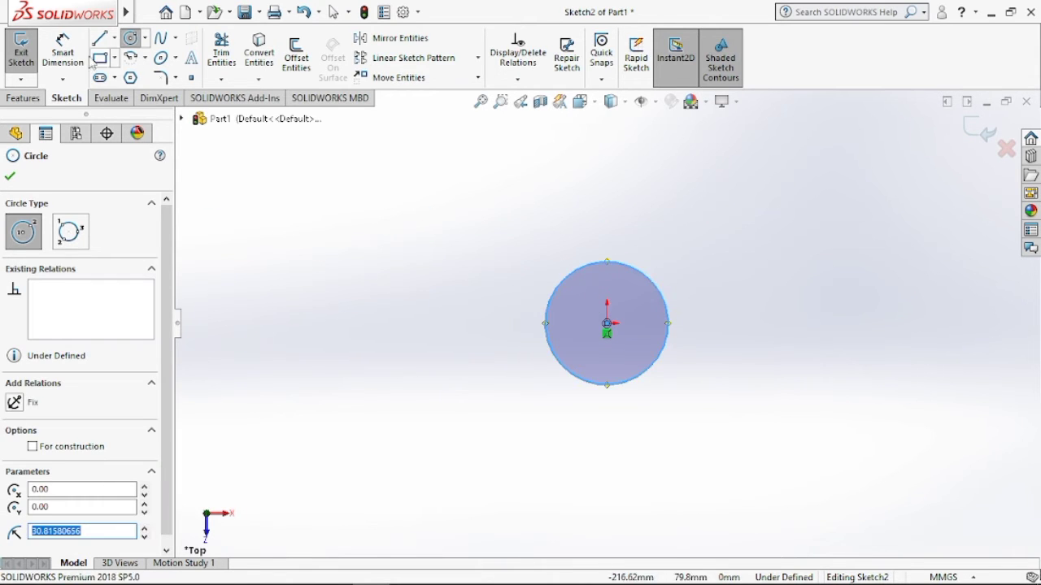
Dimension the circle's diameter to 10 mm.
click(63, 50)
click(670, 329)
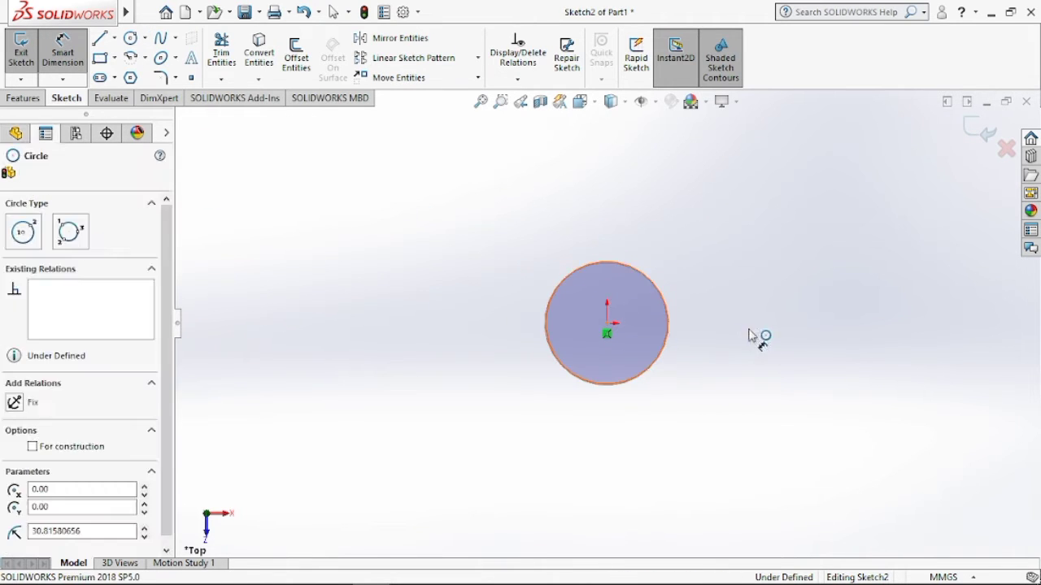
click(773, 340)
text(10)
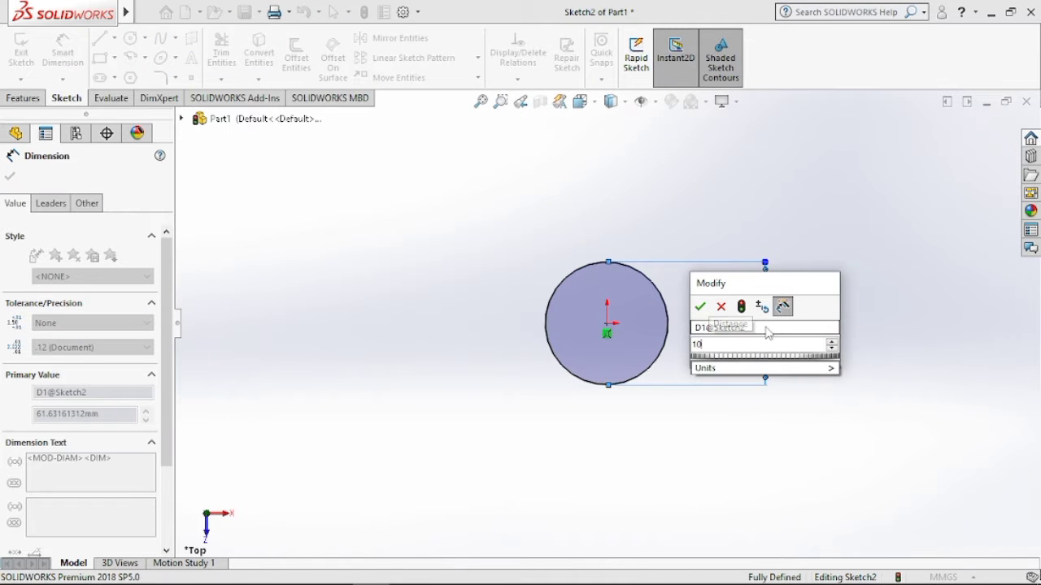
key(Return)
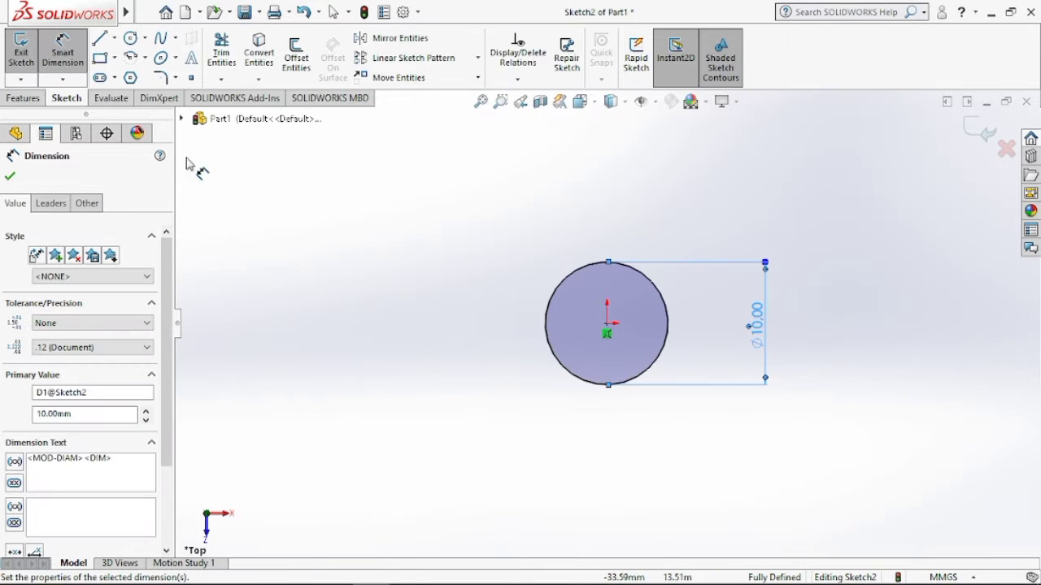
Extrude the 10 mm circle as a blind boss to a depth of 150 mm.
click(23, 99)
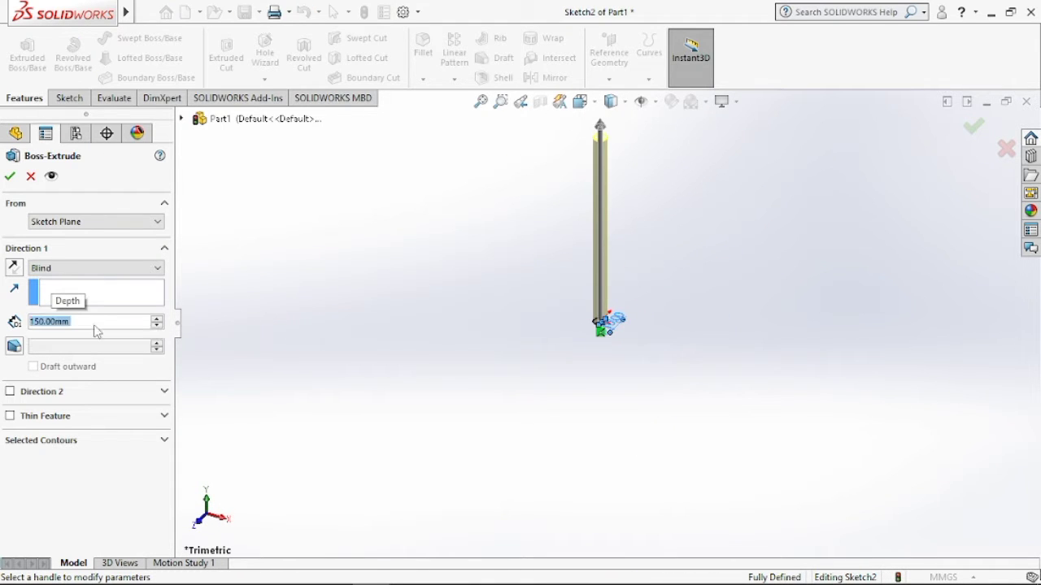
key(Return)
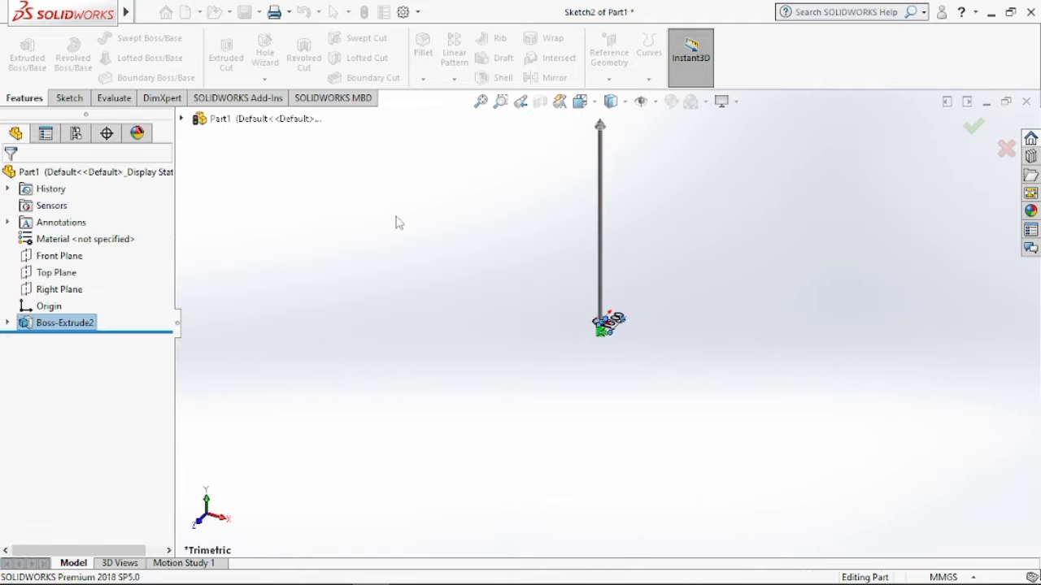
middle_drag(567, 185, 592, 251)
scroll(630, 229, down, 3)
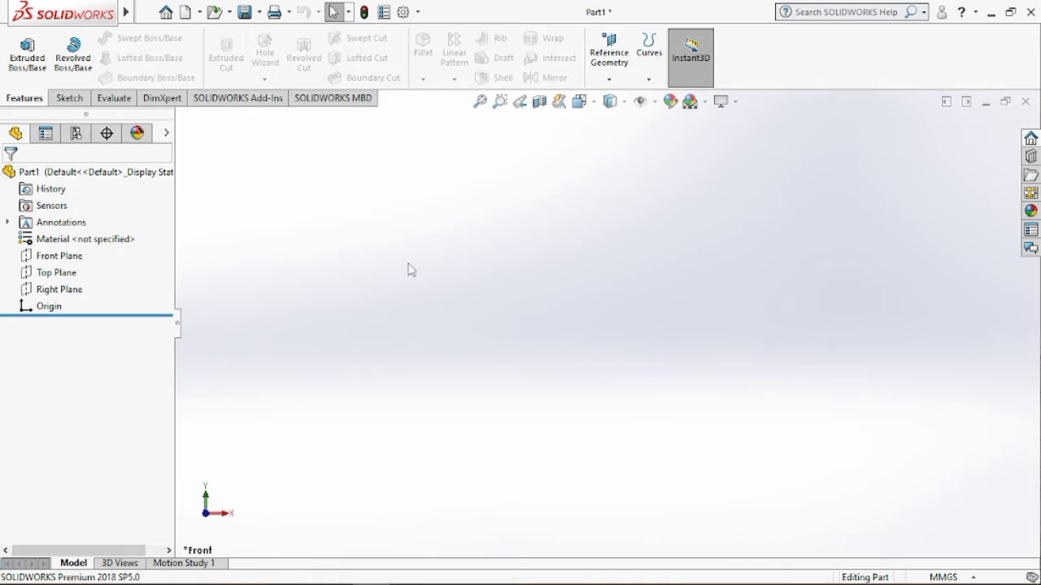
Sketch two concentric circles centred on the origin on the Front Plane, the outer one with a radius of about 50 mm.
right_click(71, 258)
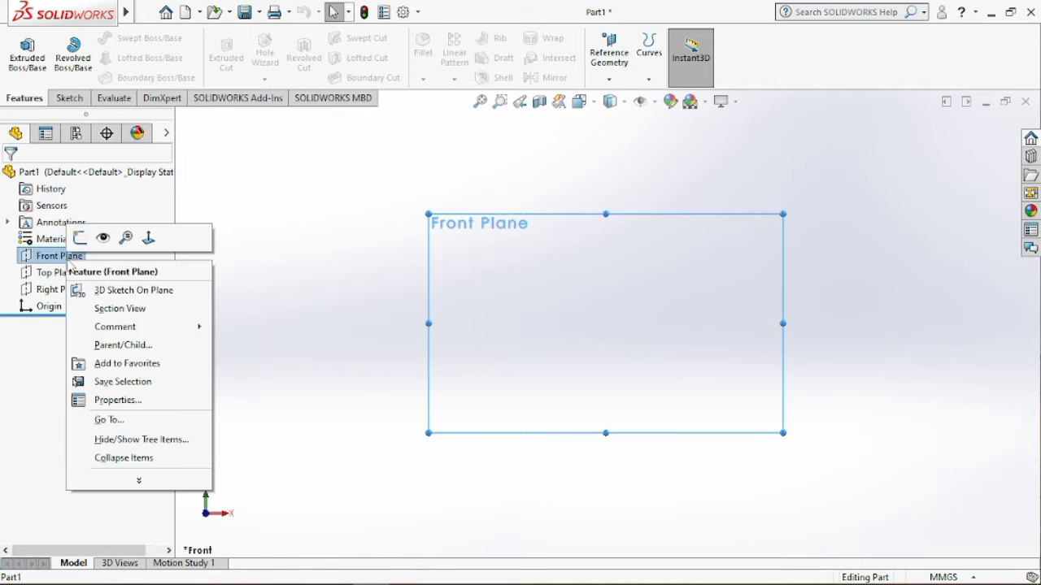
click(80, 237)
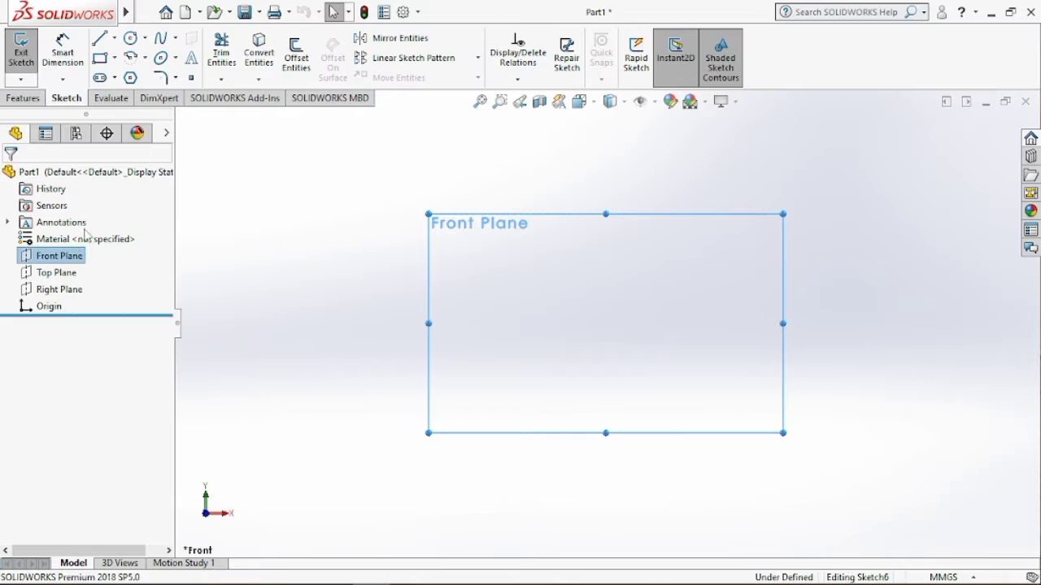
click(130, 38)
click(605, 322)
click(682, 261)
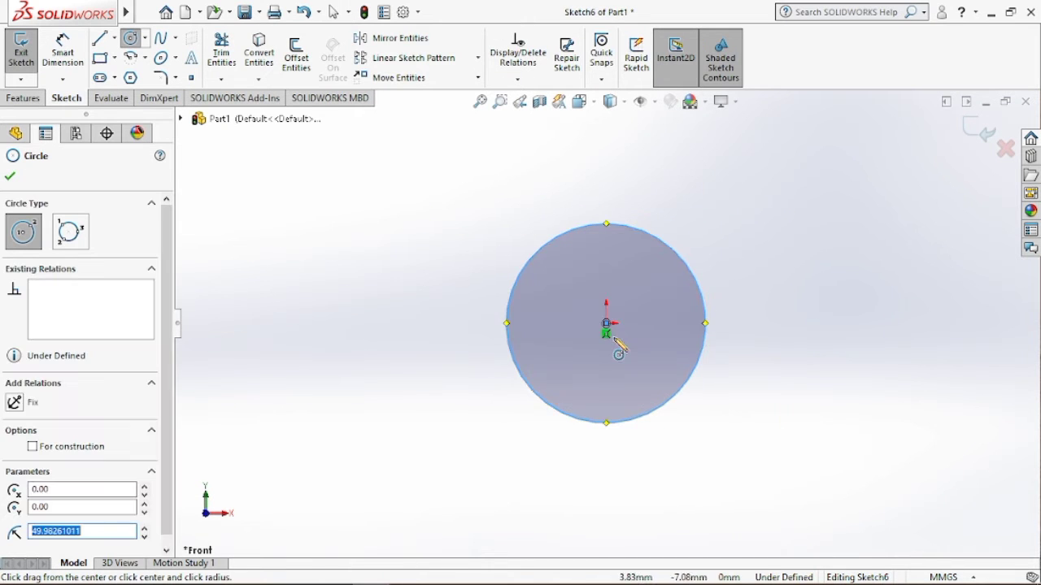
click(605, 323)
click(650, 278)
Dimension the outer circle's diameter to 22 mm and the inner circle's diameter to 14 mm.
click(63, 50)
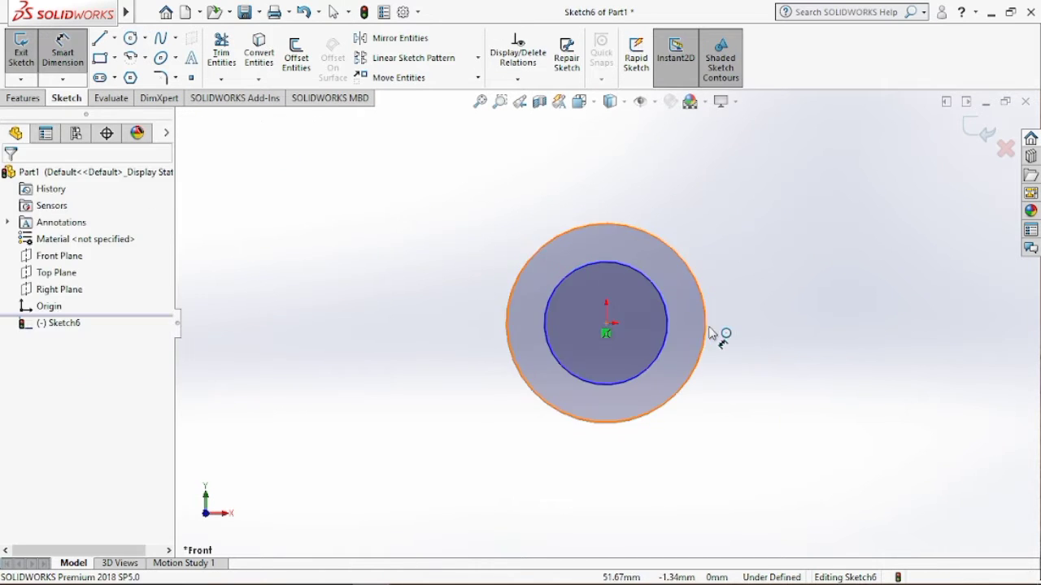
click(706, 333)
click(941, 335)
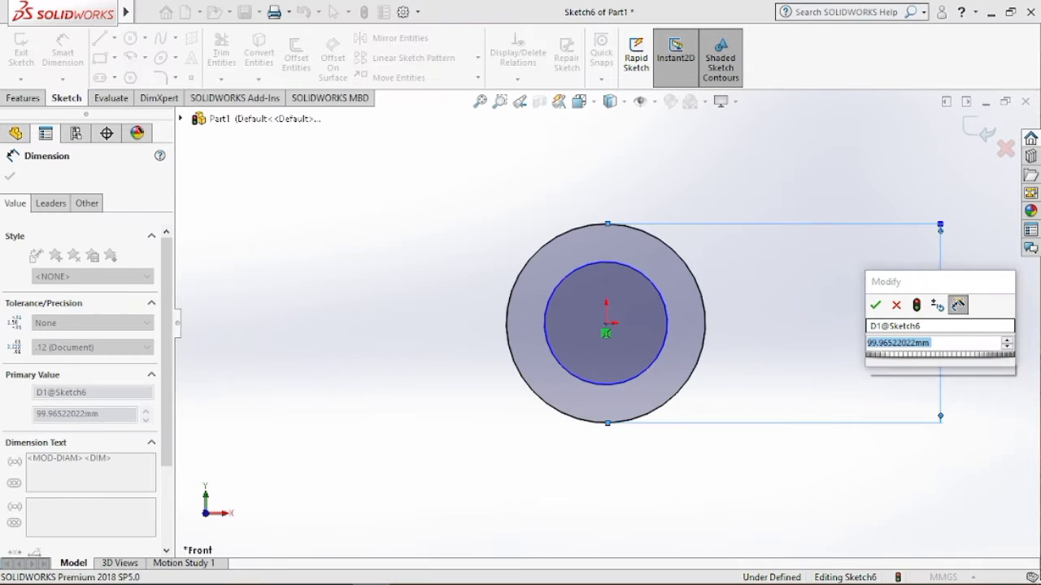
text(22)
key(Return)
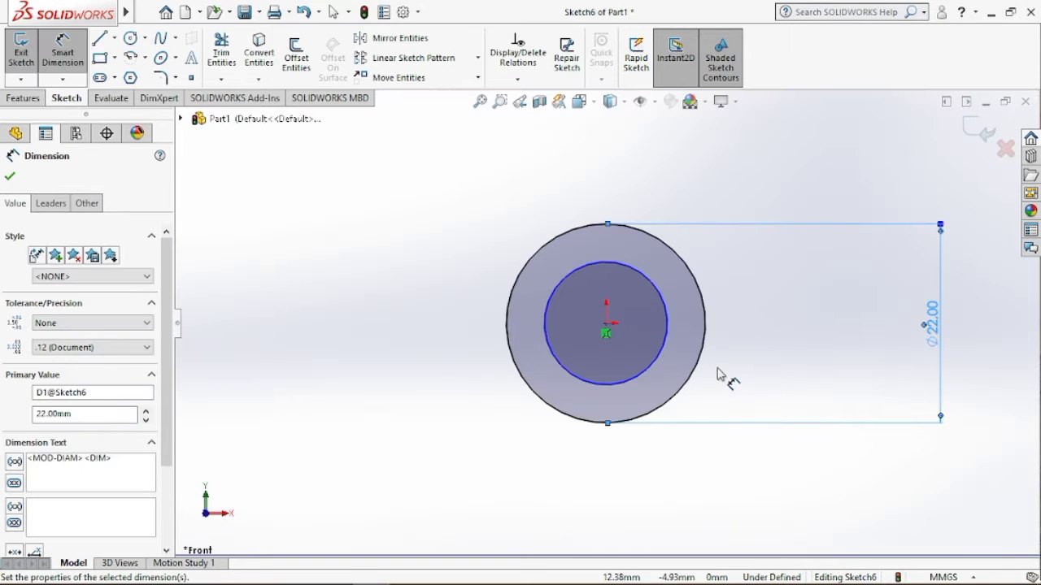
click(666, 342)
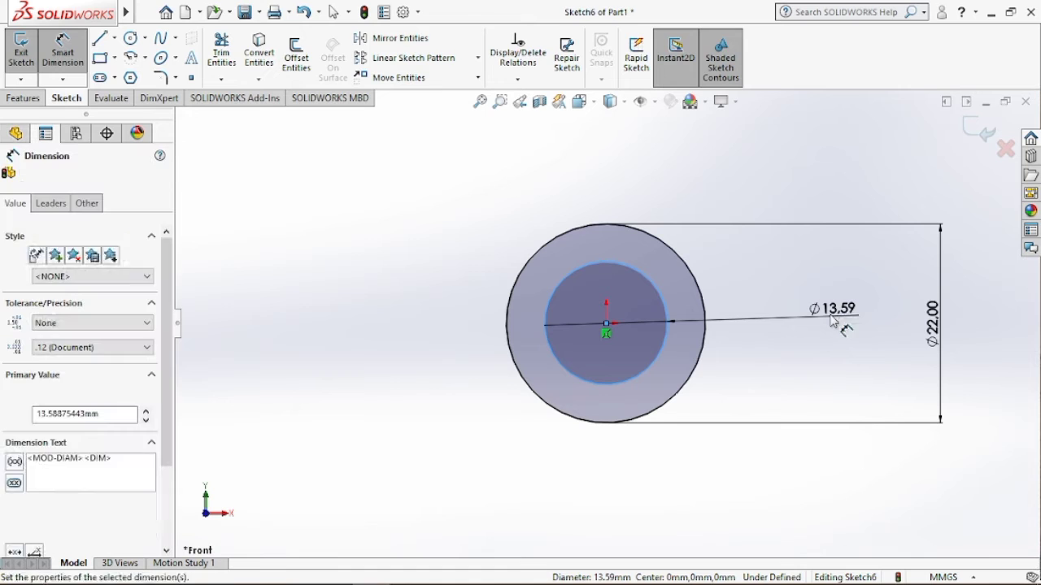
click(827, 318)
text(14)
key(Return)
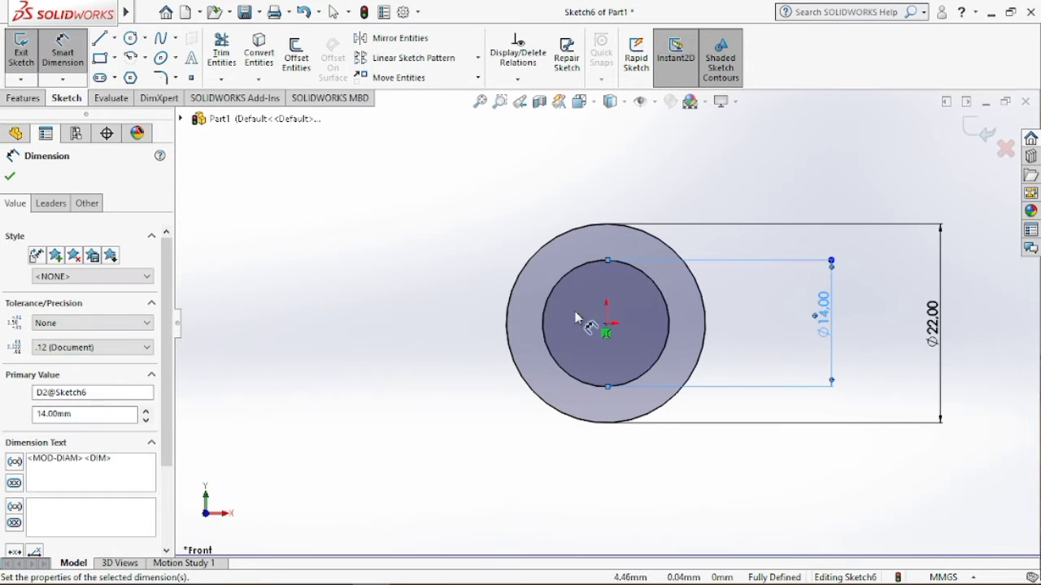
click(11, 176)
Extrude the ring profile as a blind boss to a depth of 18 mm.
click(24, 97)
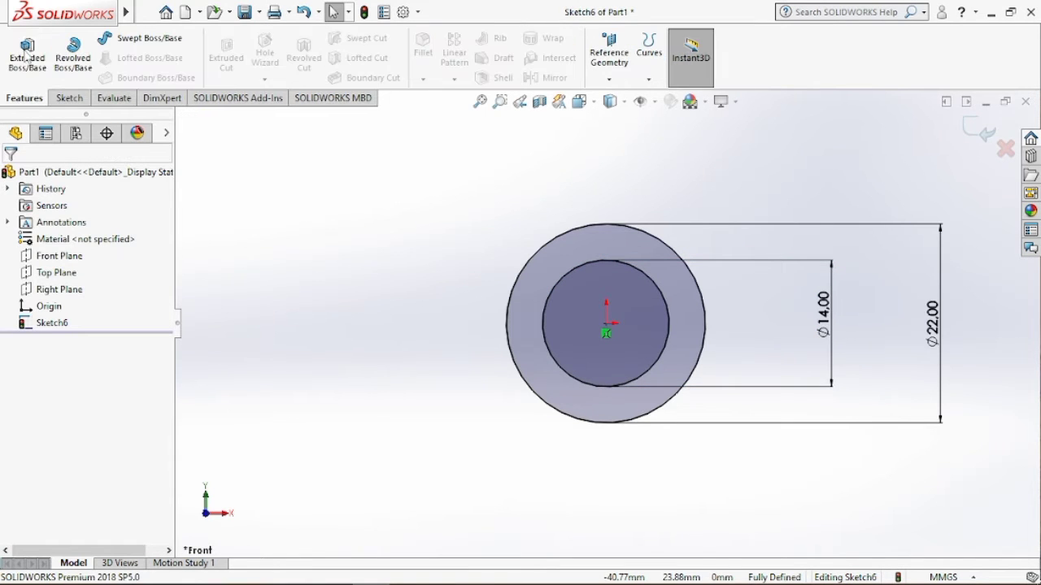
click(44, 52)
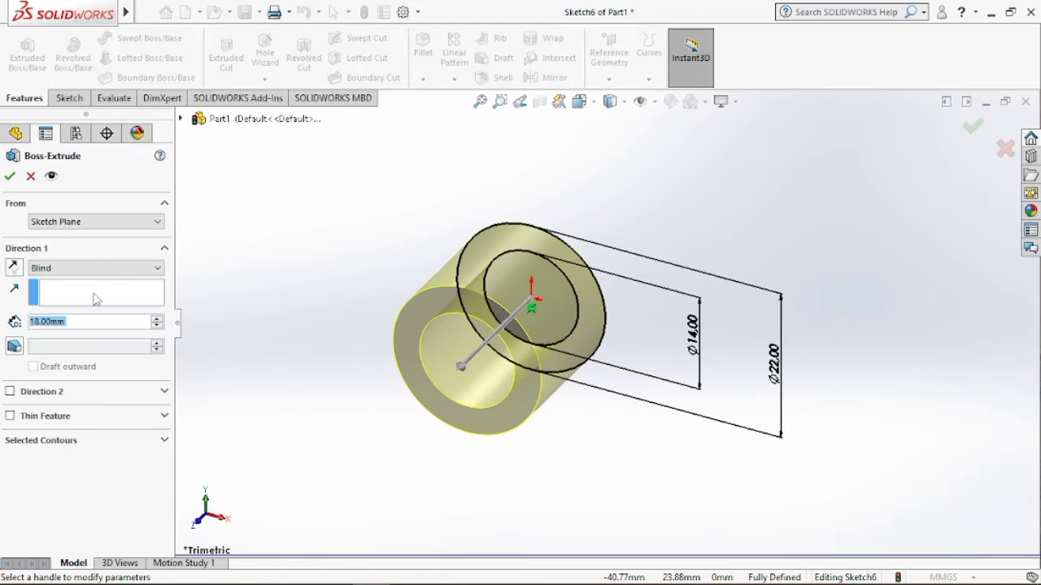
text(18)
key(Return)
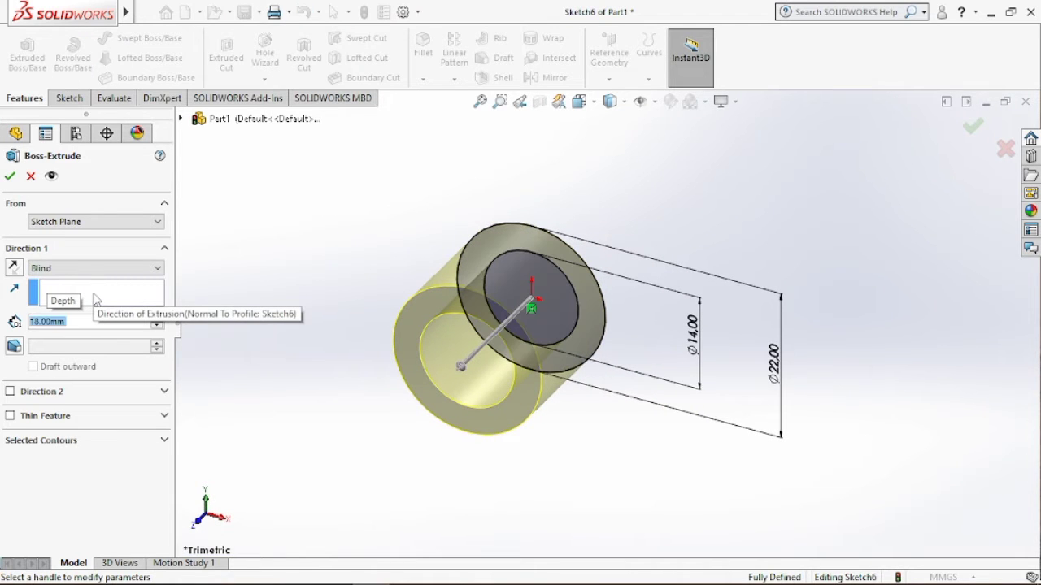
click(10, 177)
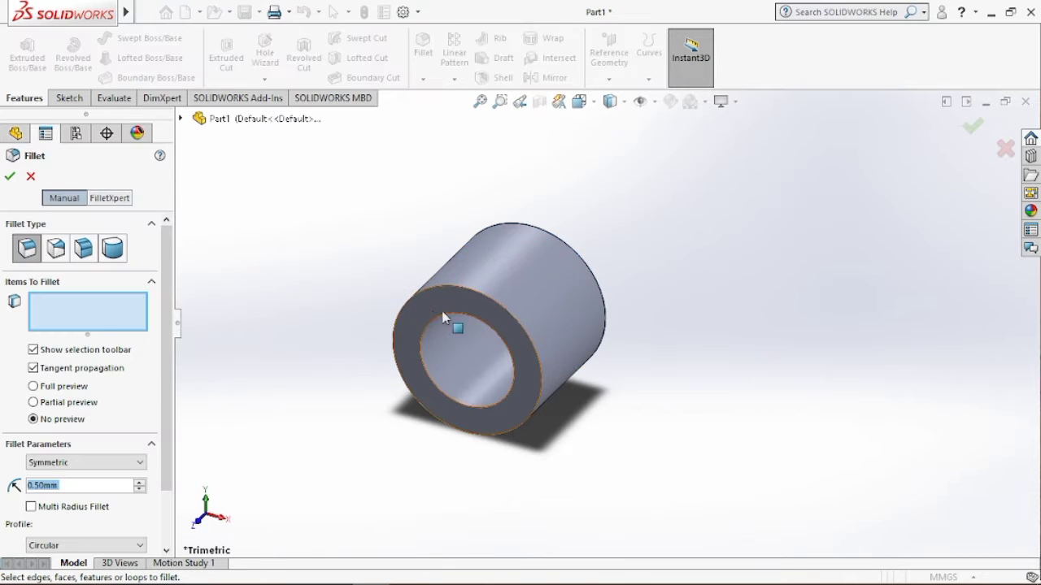
Fillet the inner and outer circular edges at both ends of the bushing with a 0.5 mm radius.
scroll(523, 313, down, 3)
scroll(522, 313, down, 5)
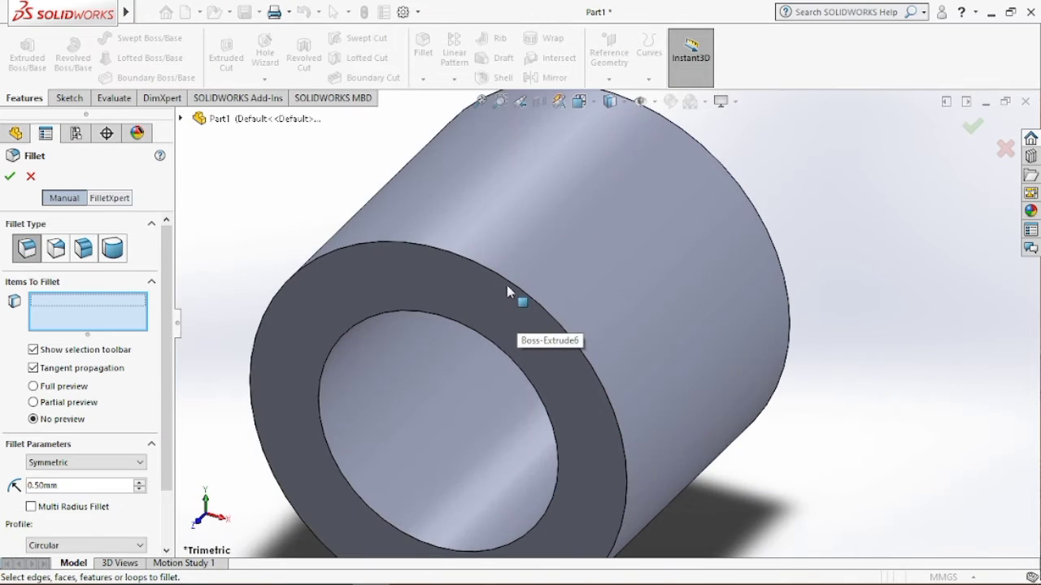
click(502, 278)
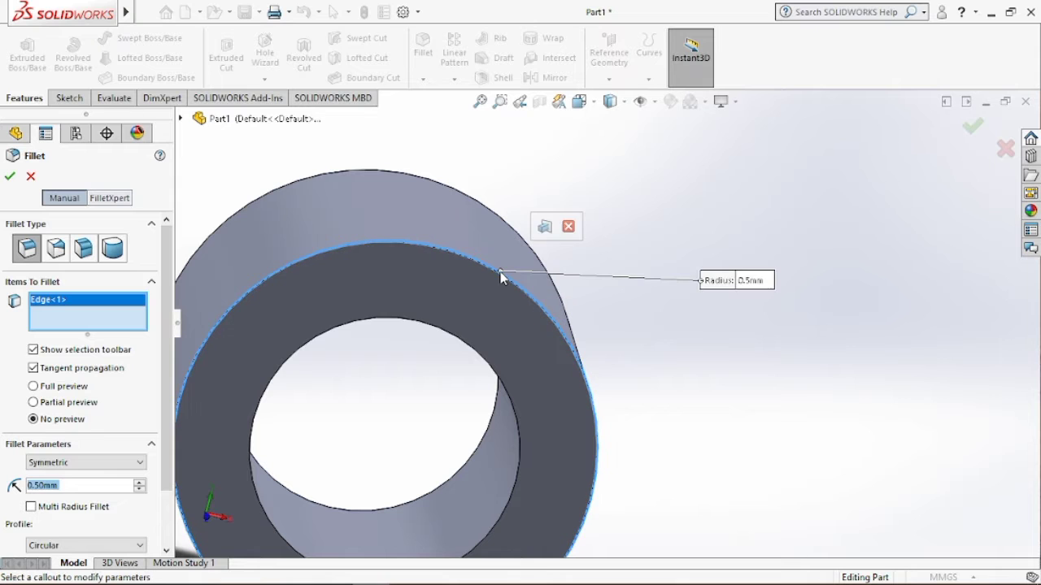
click(460, 331)
middle_drag(477, 313, 420, 342)
click(616, 295)
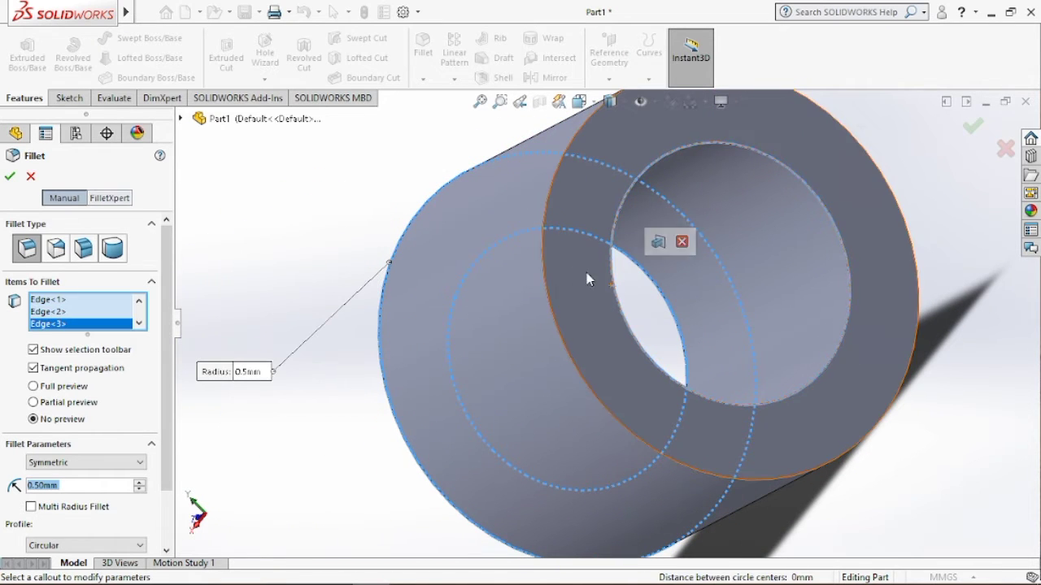
click(544, 268)
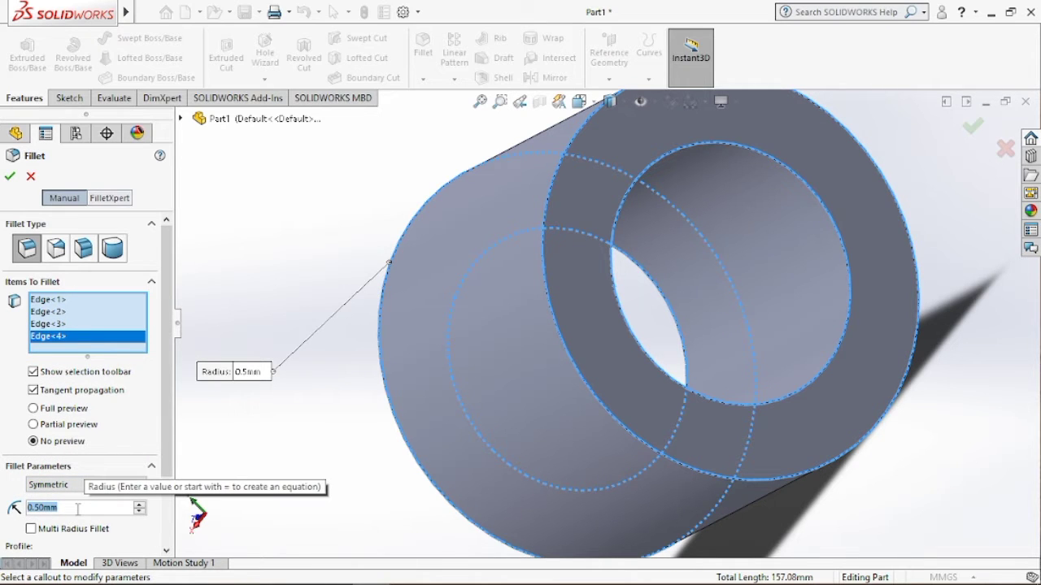
text(0,5)
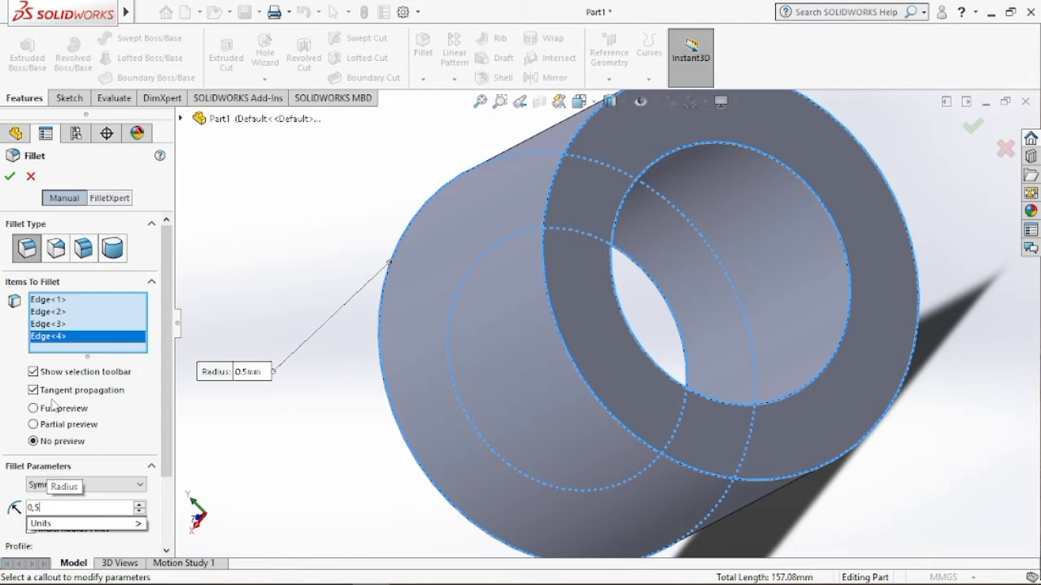
key(Return)
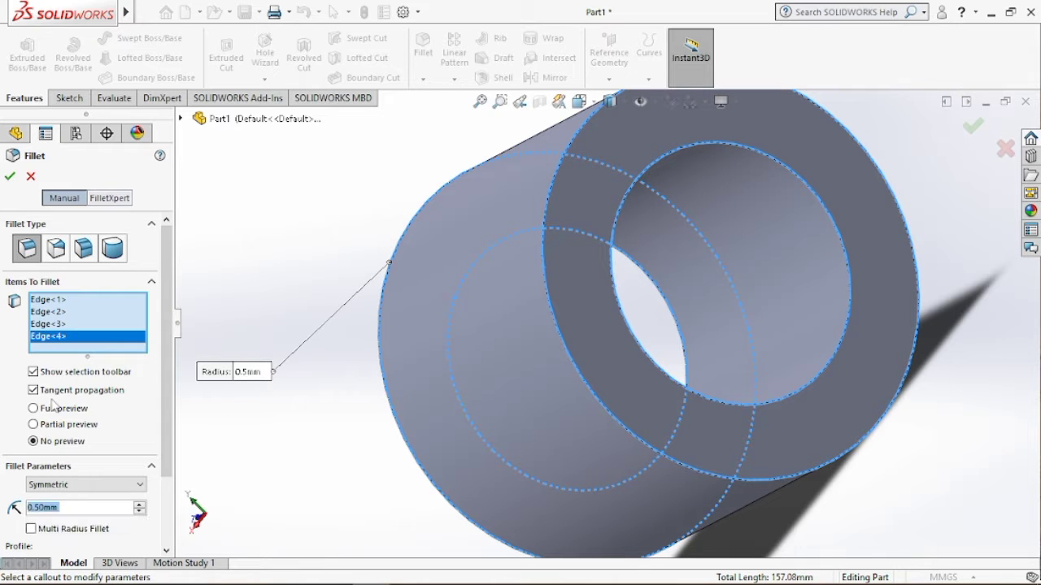
click(10, 177)
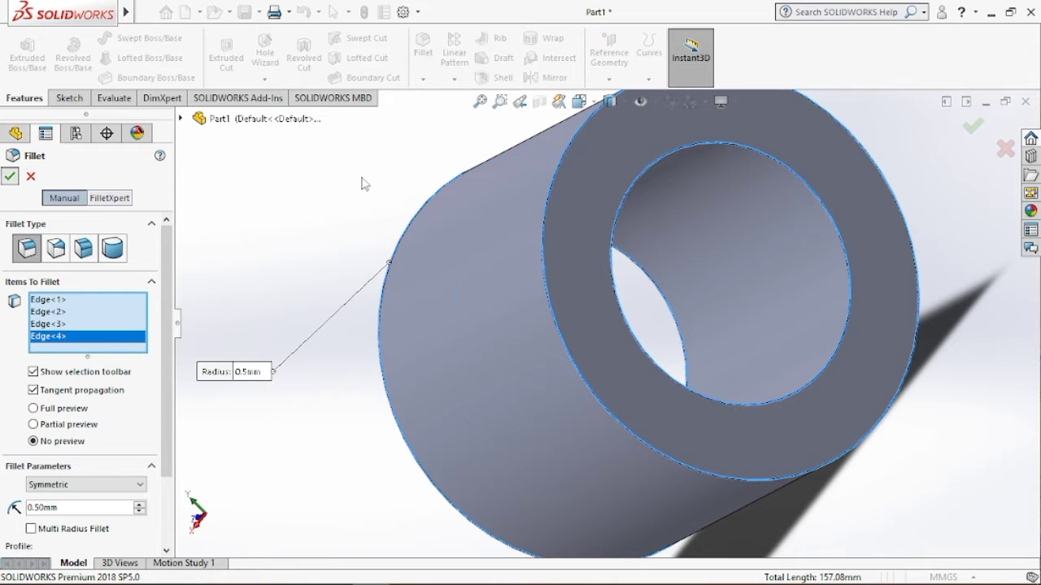
scroll(367, 177, down, 2)
scroll(399, 211, up, 3)
middle_drag(410, 225, 497, 236)
scroll(574, 195, up, 4)
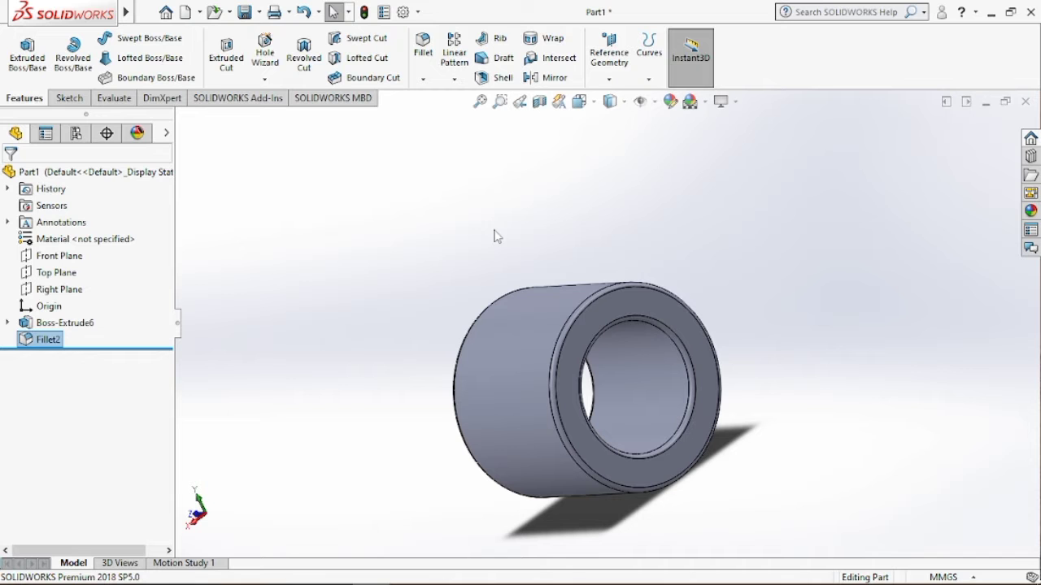
click(408, 570)
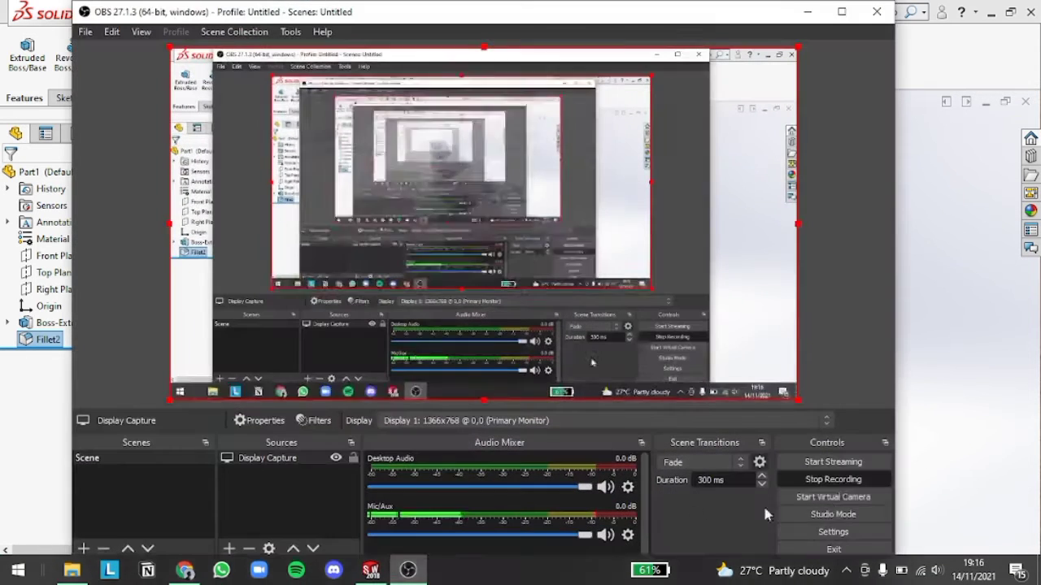
click(837, 422)
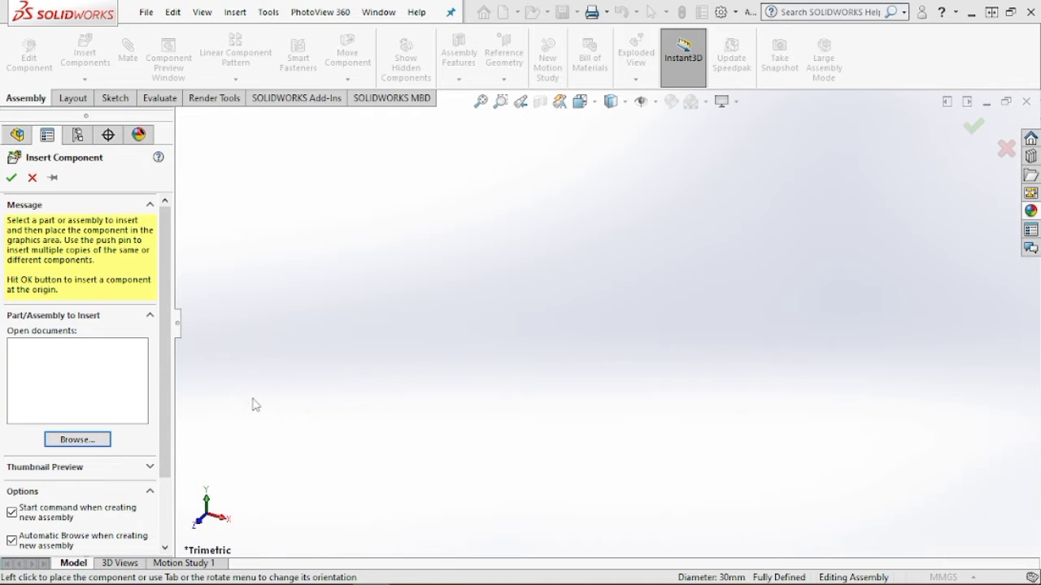
Open the eye mount, batang, bushin, mur_naufal and Tabung part files together from the KERKOM "new" folder for insertion.
click(95, 440)
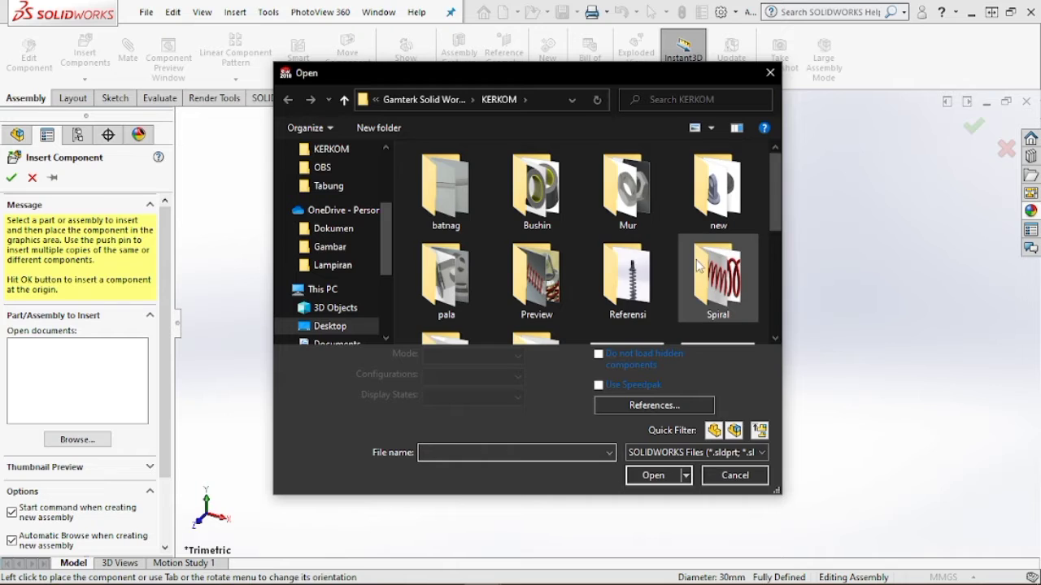
scroll(697, 261, down, 1)
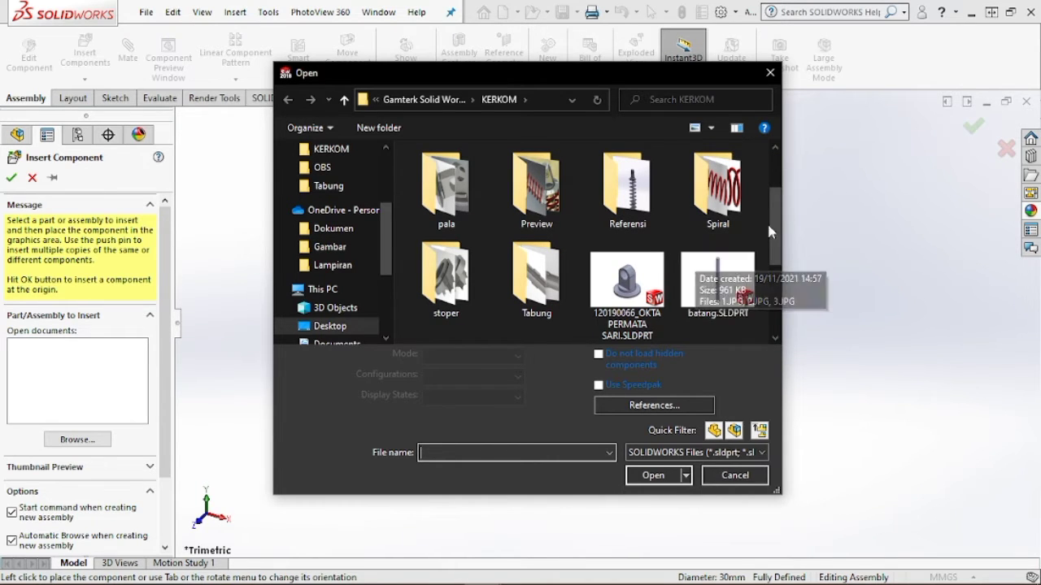
scroll(780, 220, down, 1)
drag(780, 220, 797, 201)
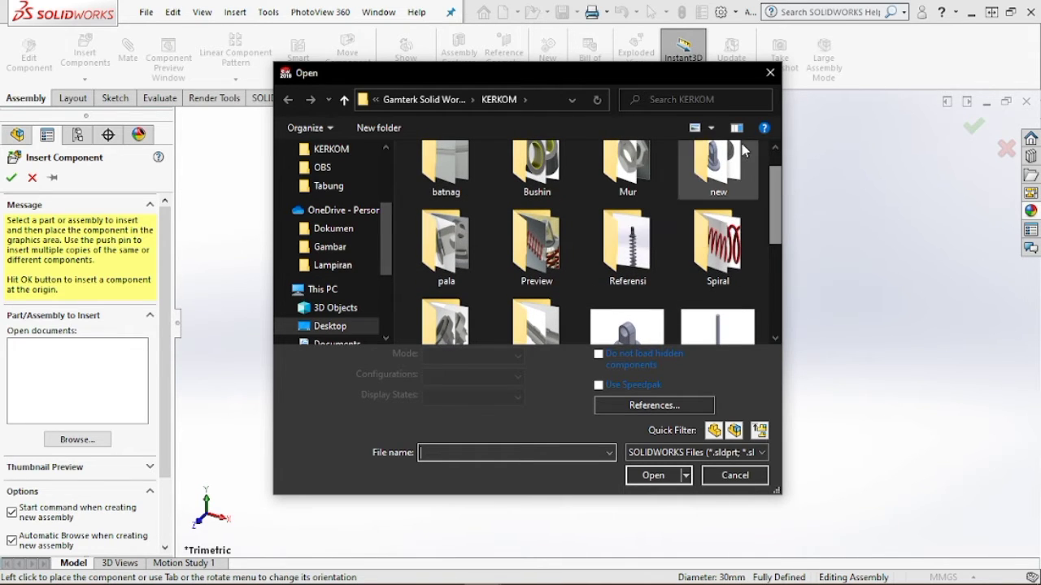
double_click(716, 167)
drag(536, 185, 540, 168)
click(654, 476)
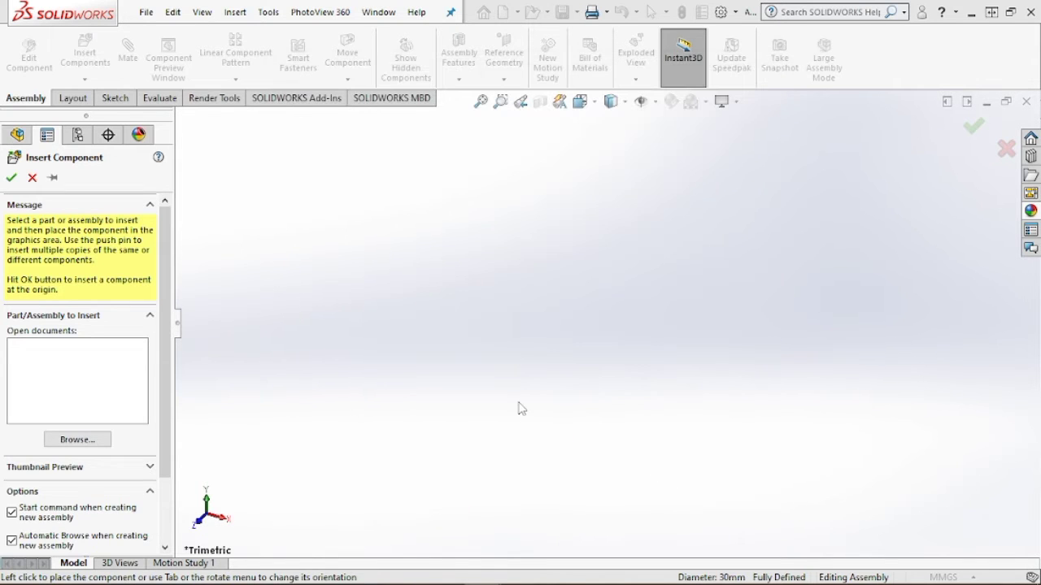
Place the eye mount, batang rod, bushin, mur_naufal nut and Tabung cylinder separately in the assembly space.
click(556, 330)
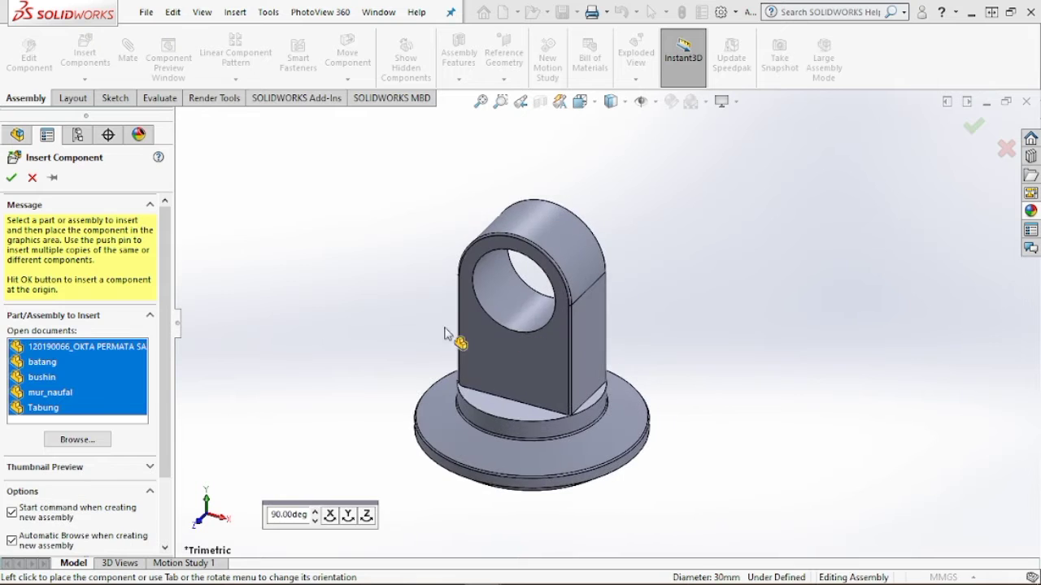
click(437, 277)
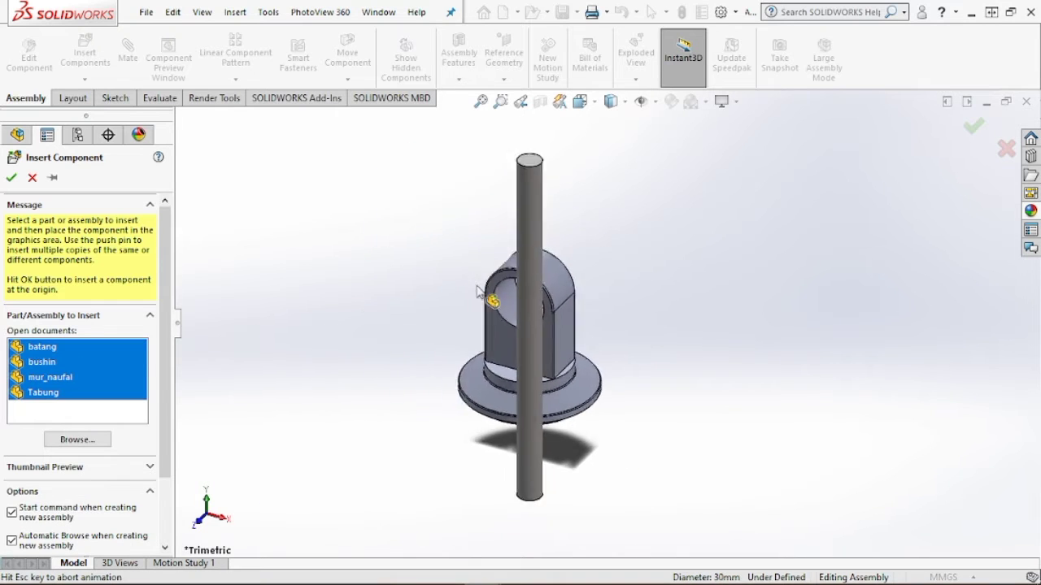
click(733, 325)
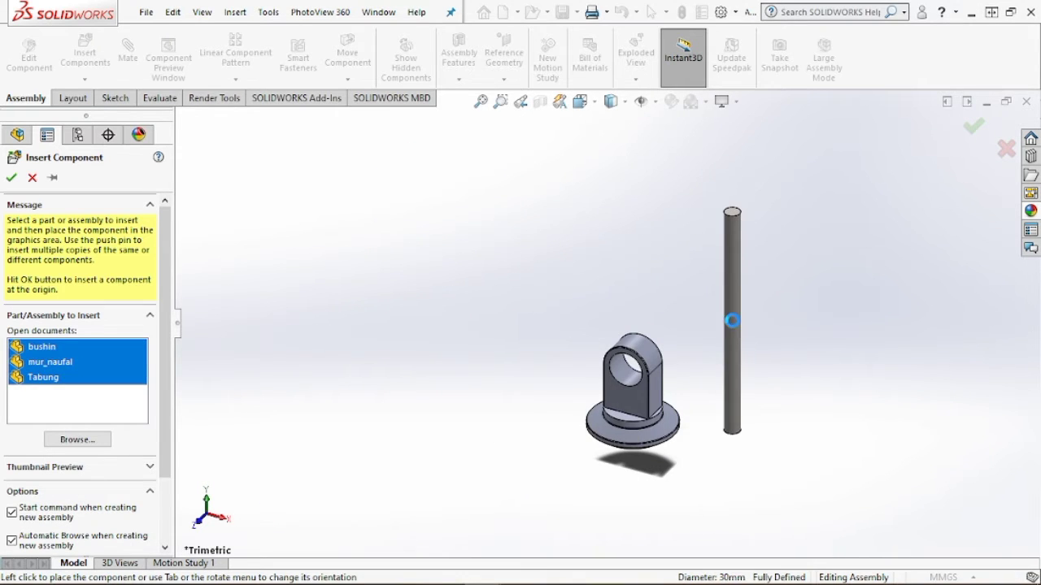
click(498, 298)
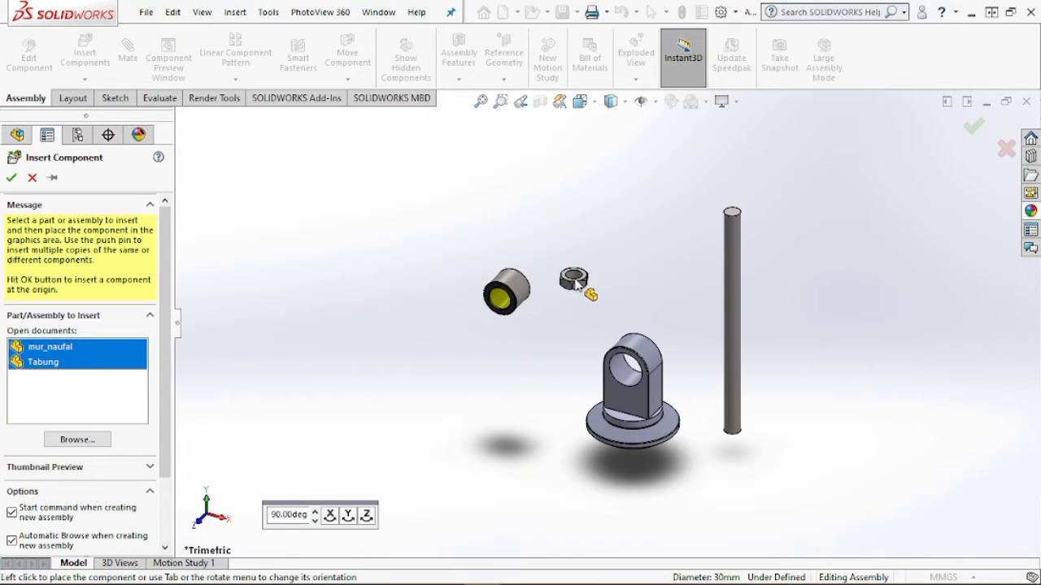
click(574, 280)
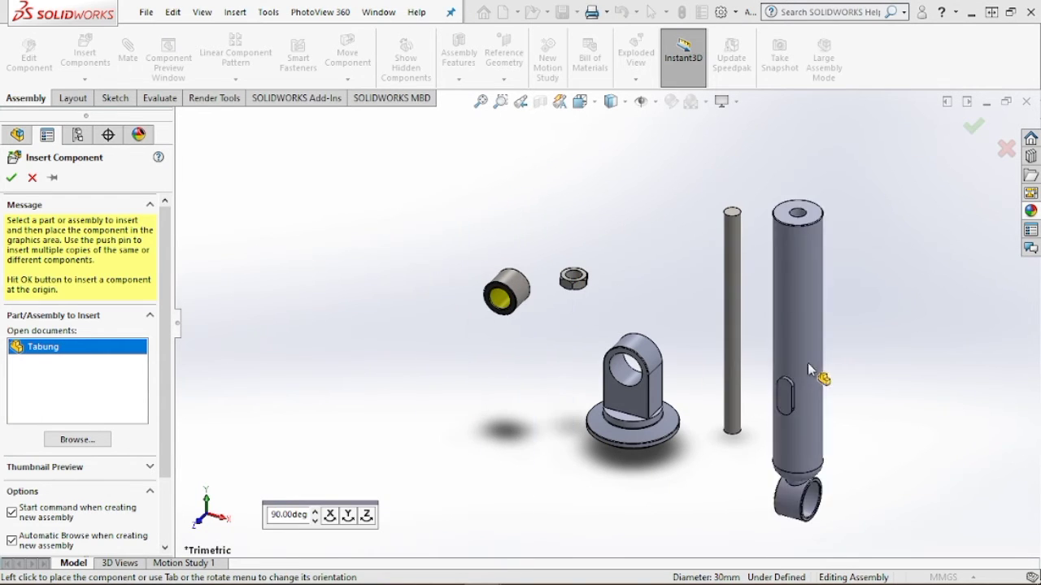
click(821, 365)
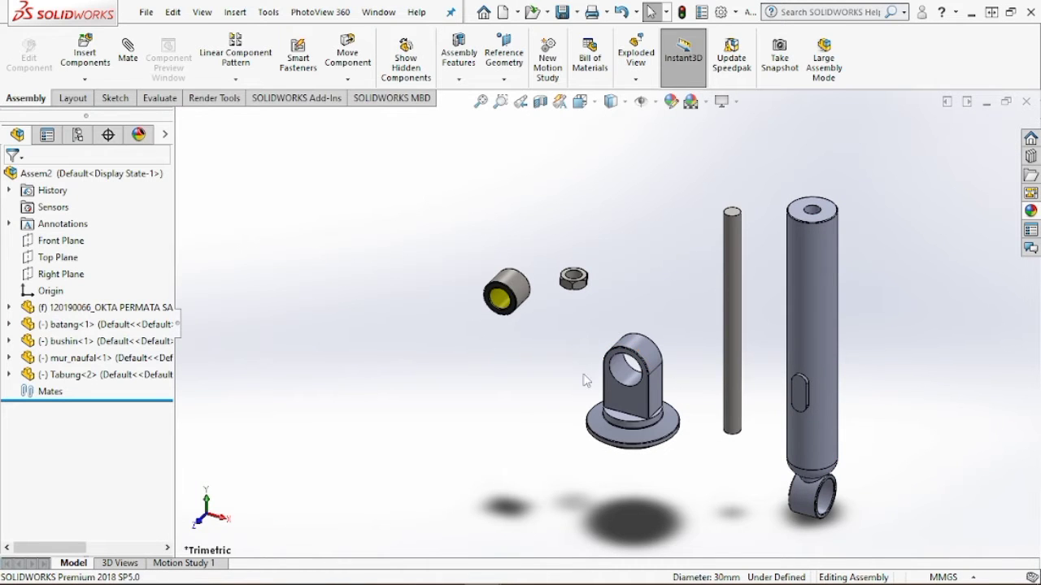
Insert the open stoper part into the assembly and place it below the bushing.
click(85, 52)
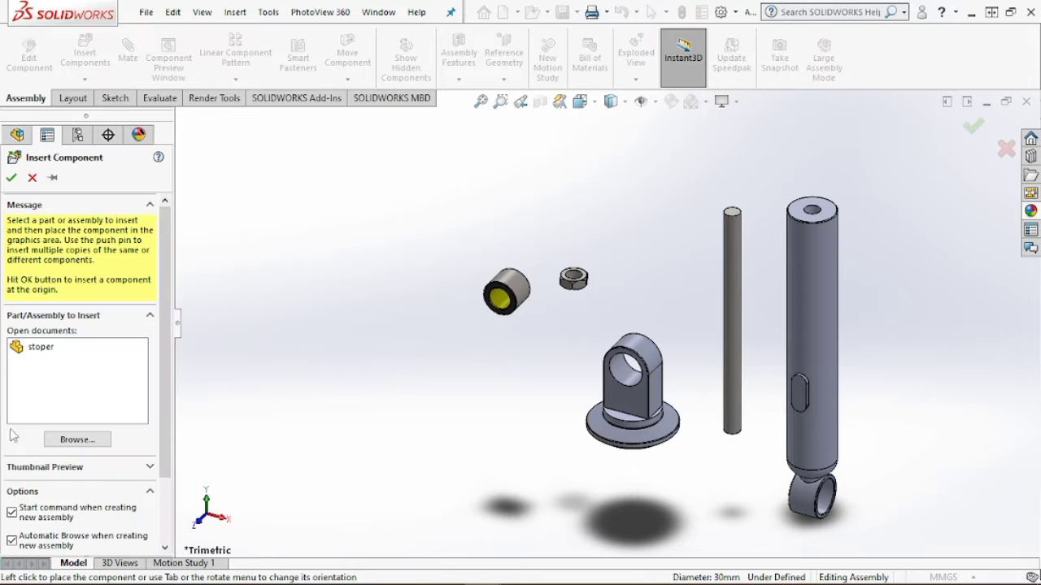
click(61, 348)
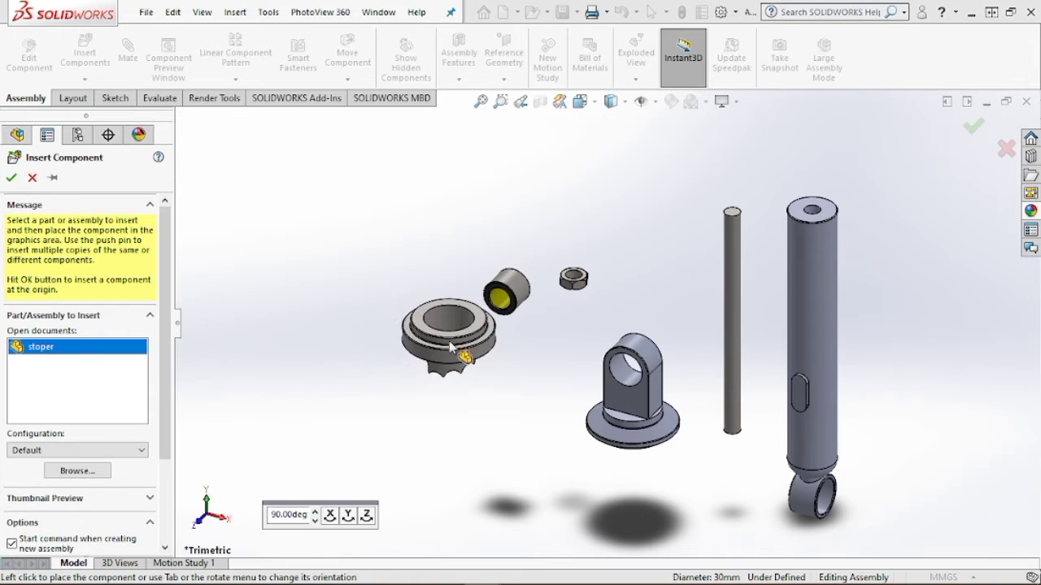
click(463, 379)
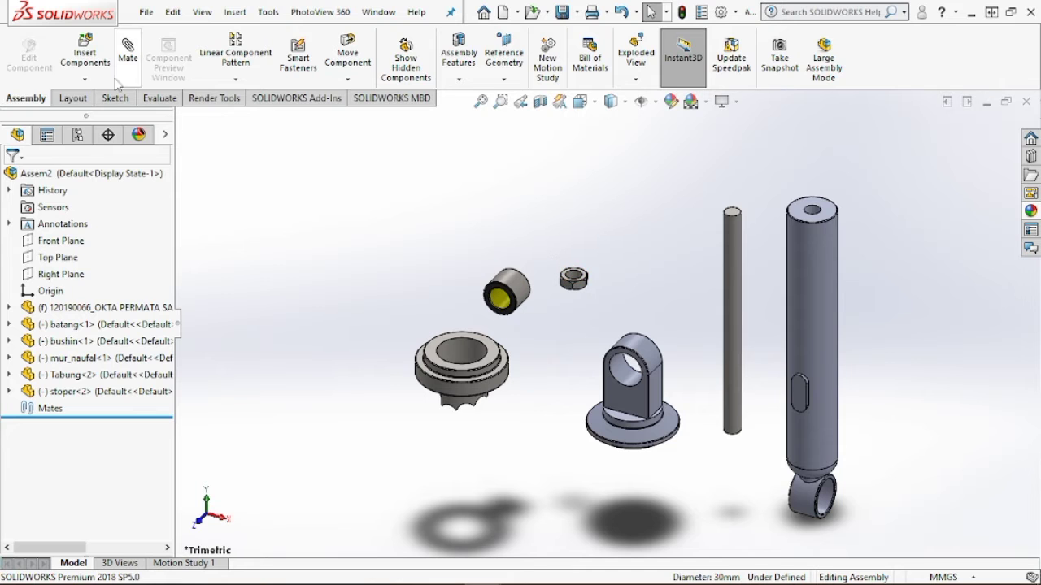
Insert a second copy of bushin.SLDPRT and place it below the stoper.
click(84, 53)
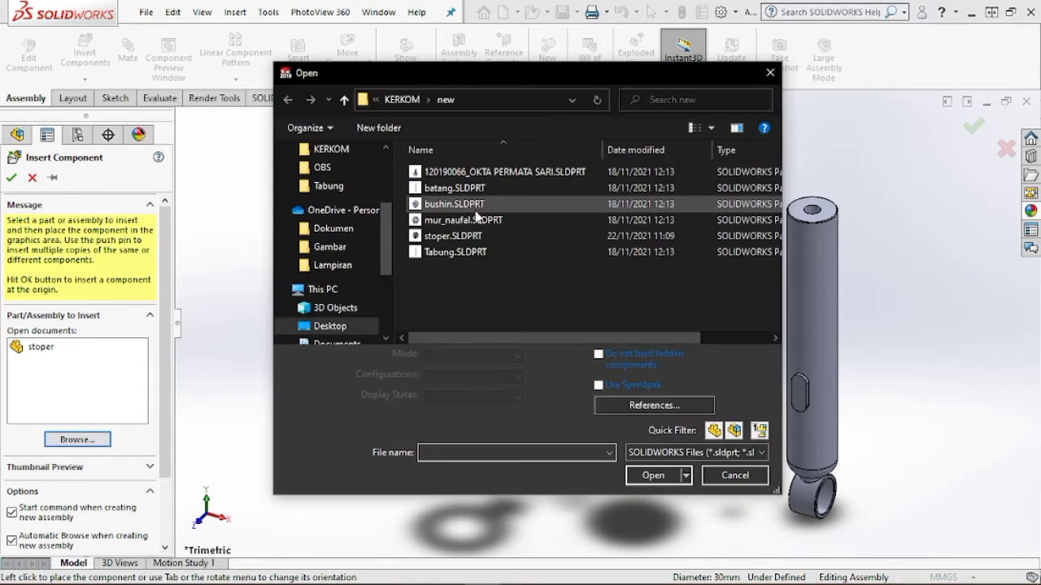
click(454, 204)
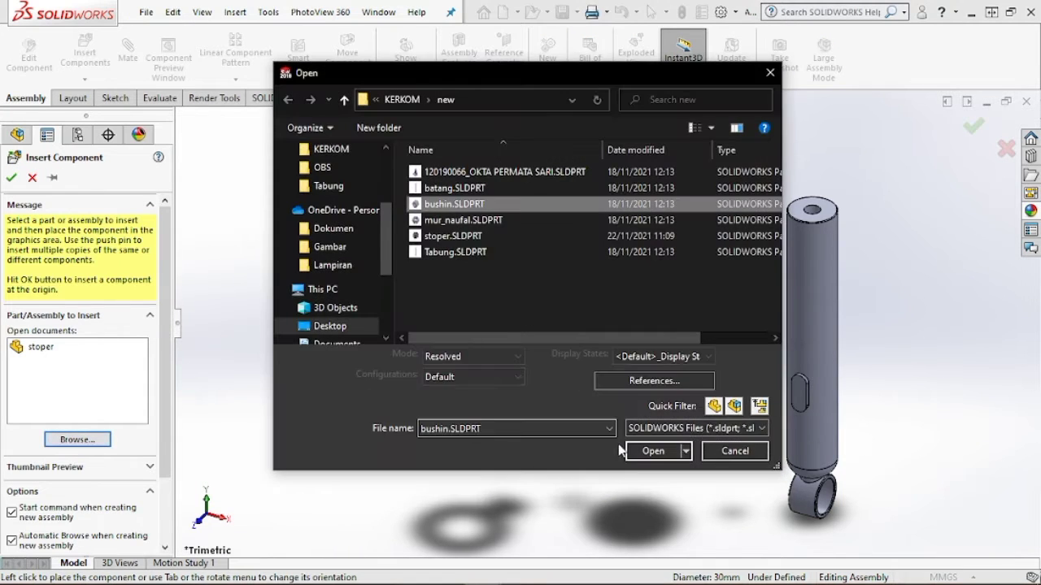
click(653, 452)
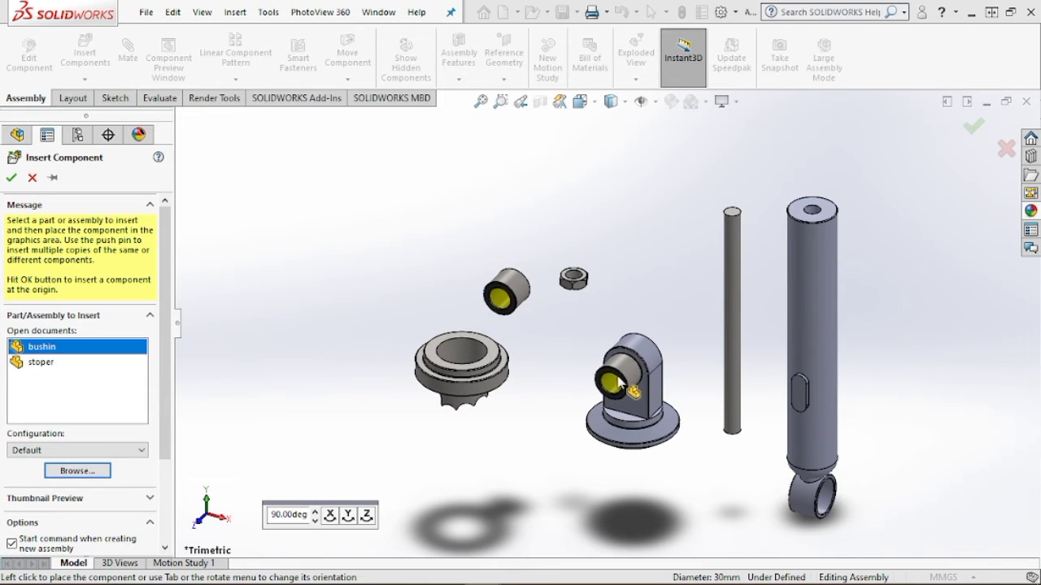
click(510, 476)
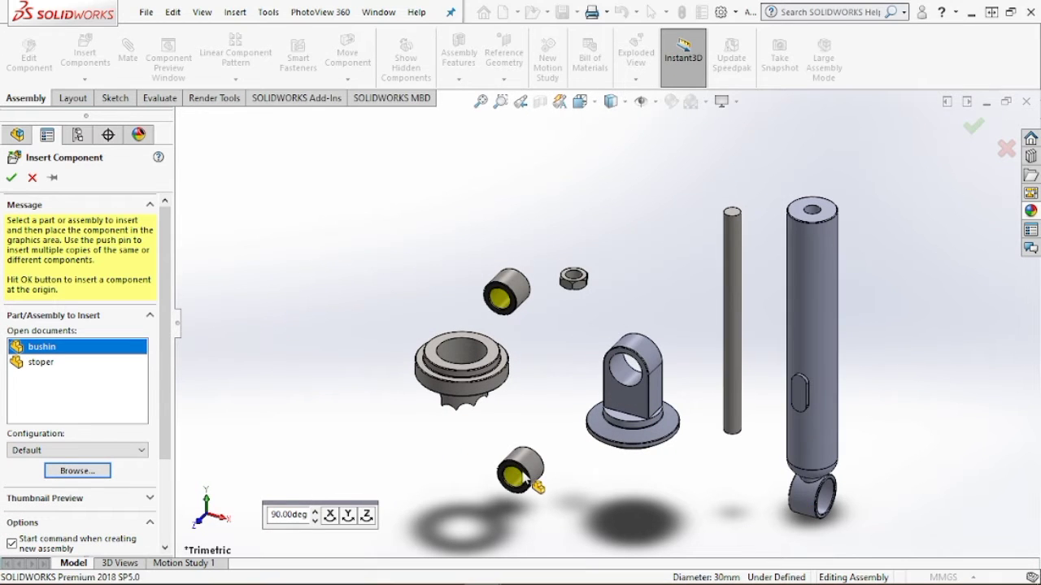
Fix the Tabung cylinder in place as the assembly's stationary component.
scroll(860, 400, down, 2)
scroll(861, 398, up, 3)
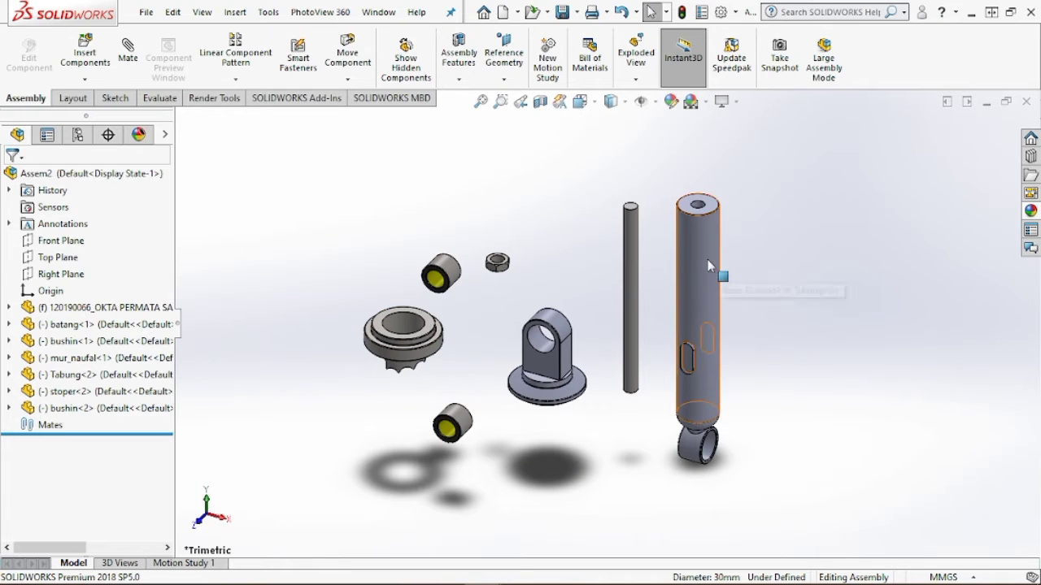
click(704, 284)
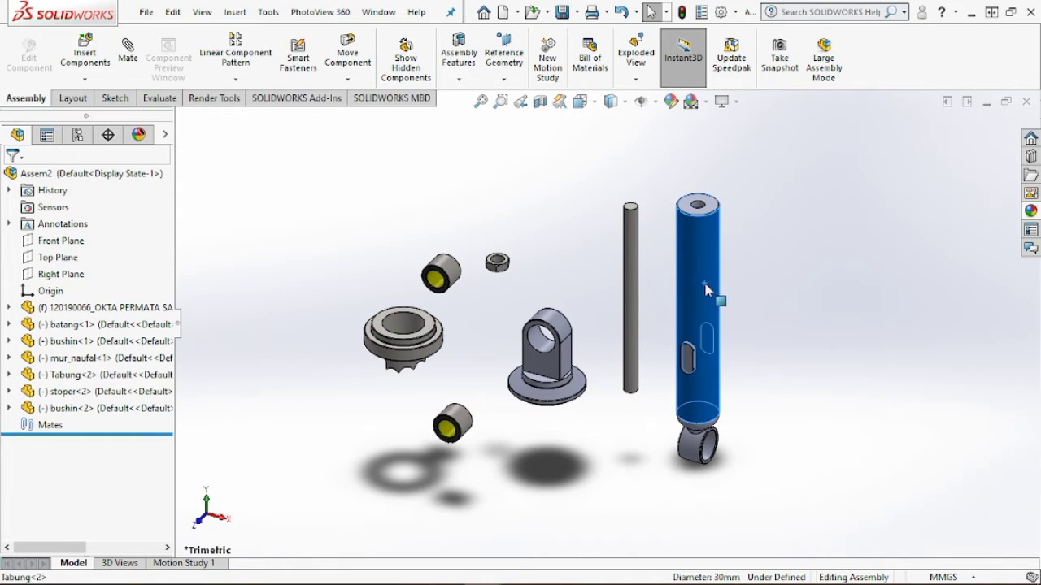
right_click(705, 284)
click(790, 264)
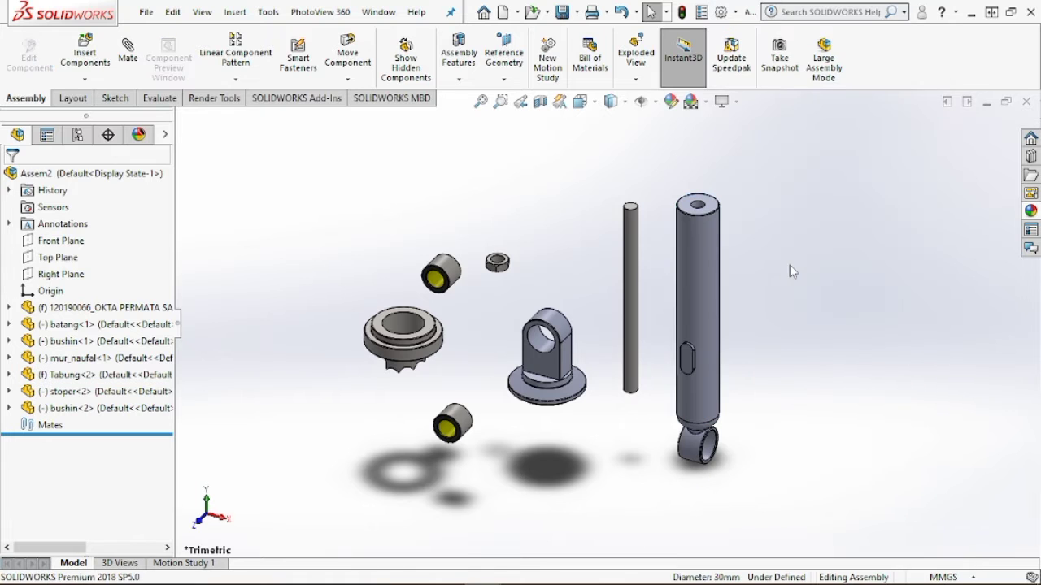
click(634, 294)
right_click(633, 295)
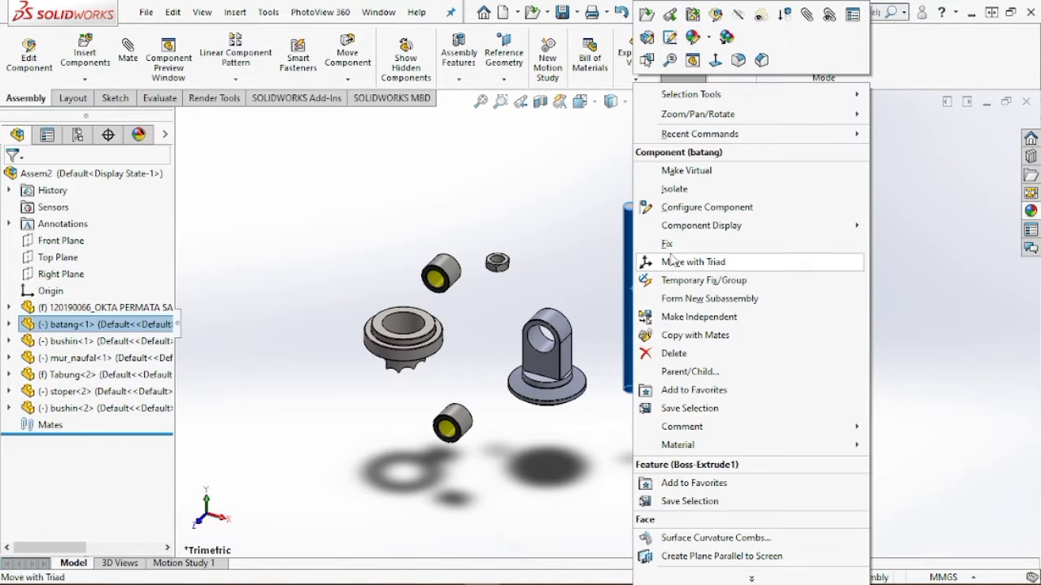
click(597, 268)
Set the fixed eye mount component to Float so that it can move.
click(559, 345)
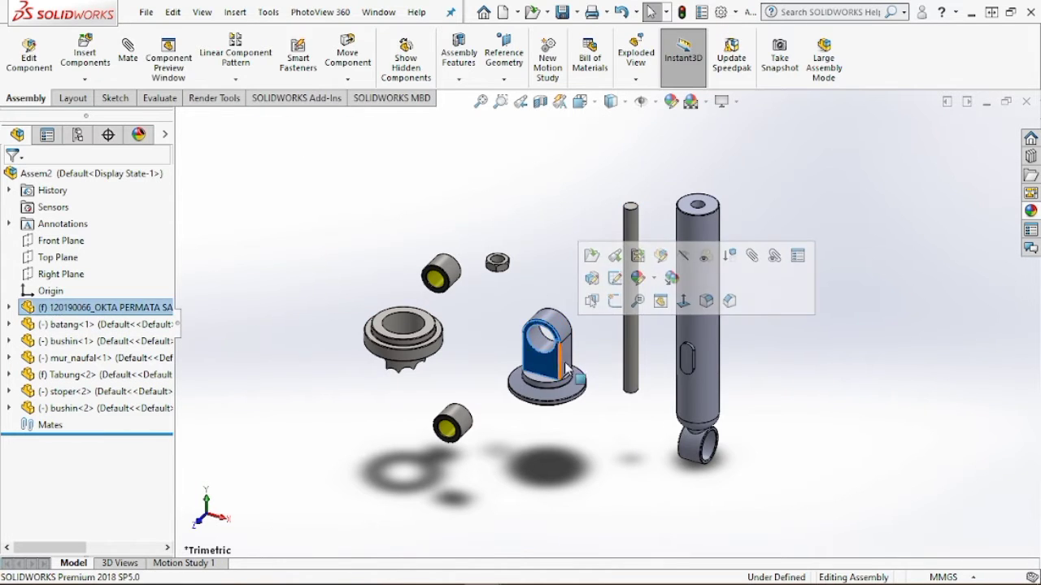
right_click(559, 346)
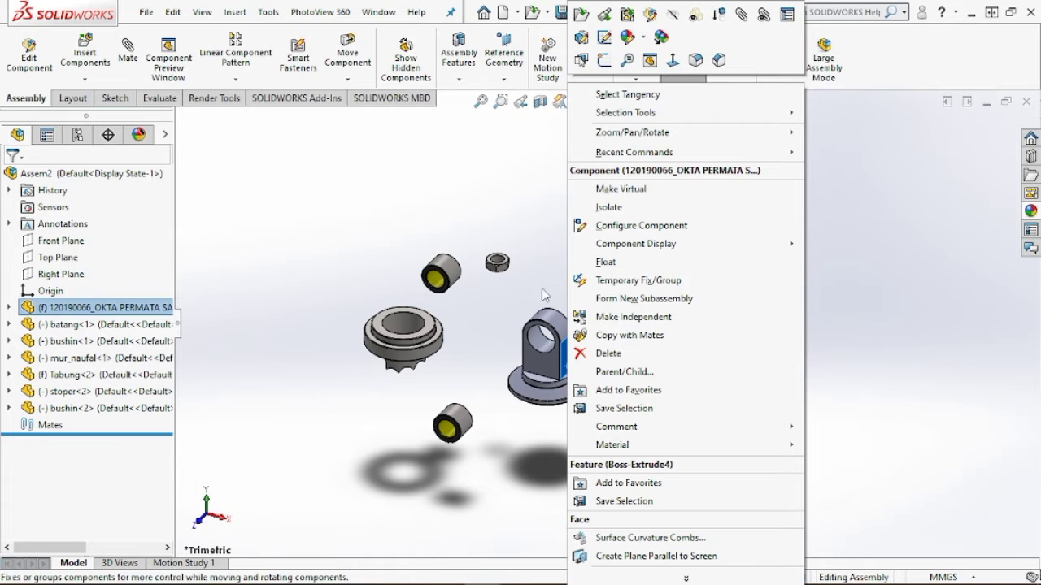
click(608, 262)
Check whether the nut, the upper bushing and the stoper are set to fixed or floating.
right_click(499, 263)
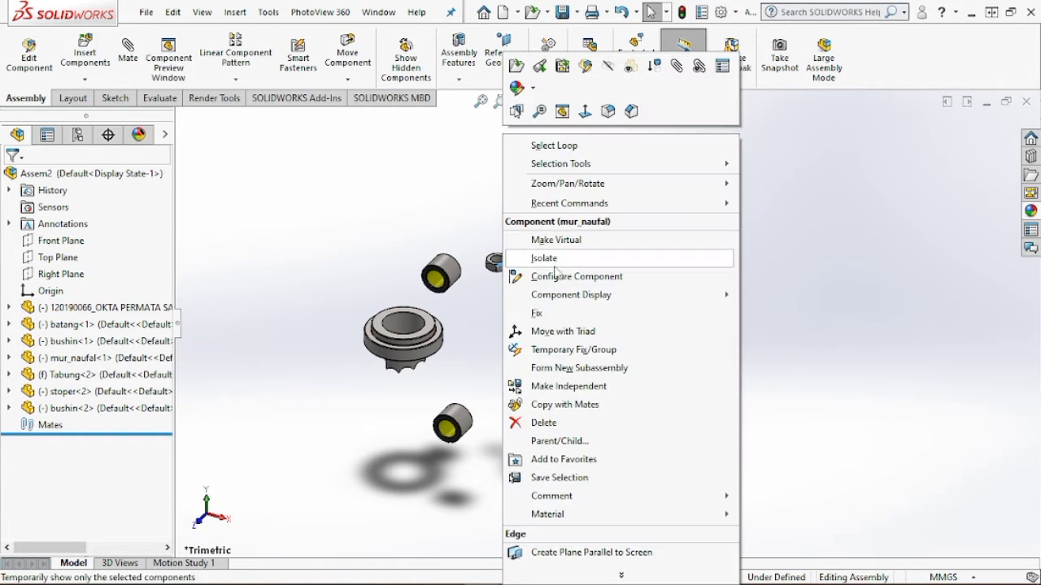
click(474, 322)
right_click(442, 282)
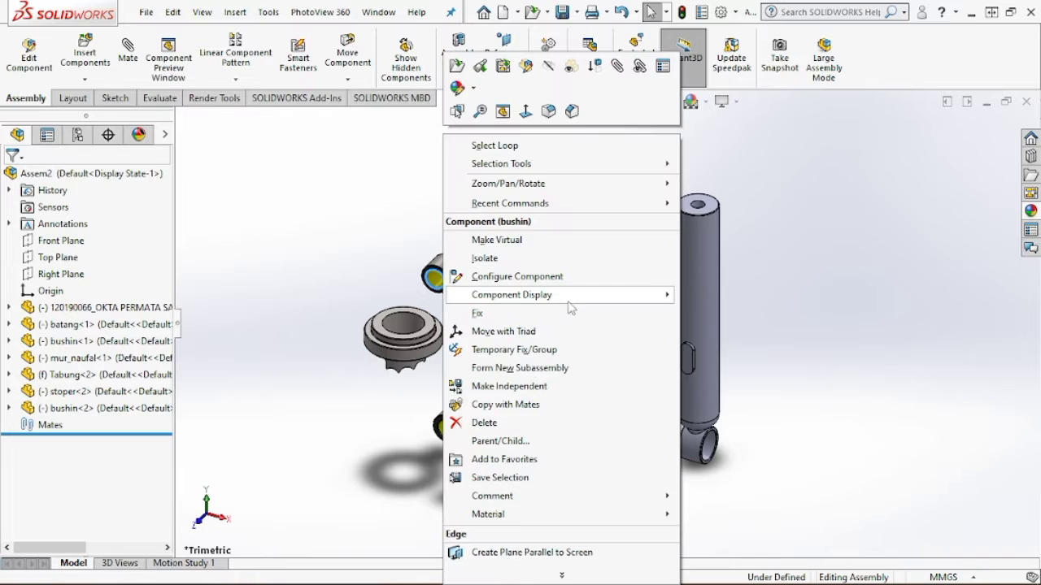
click(345, 289)
right_click(394, 345)
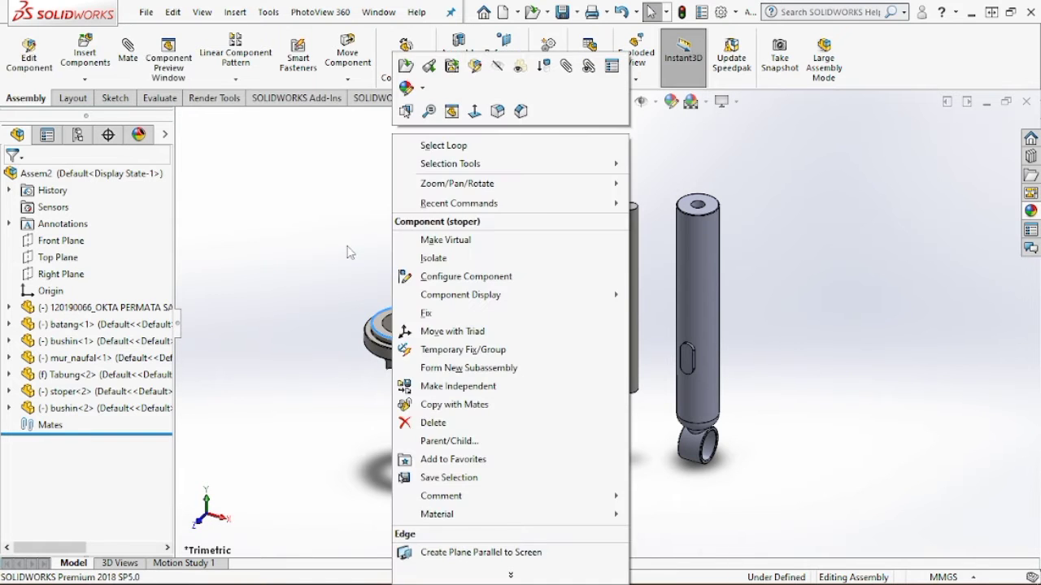
click(347, 252)
right_click(440, 275)
click(400, 263)
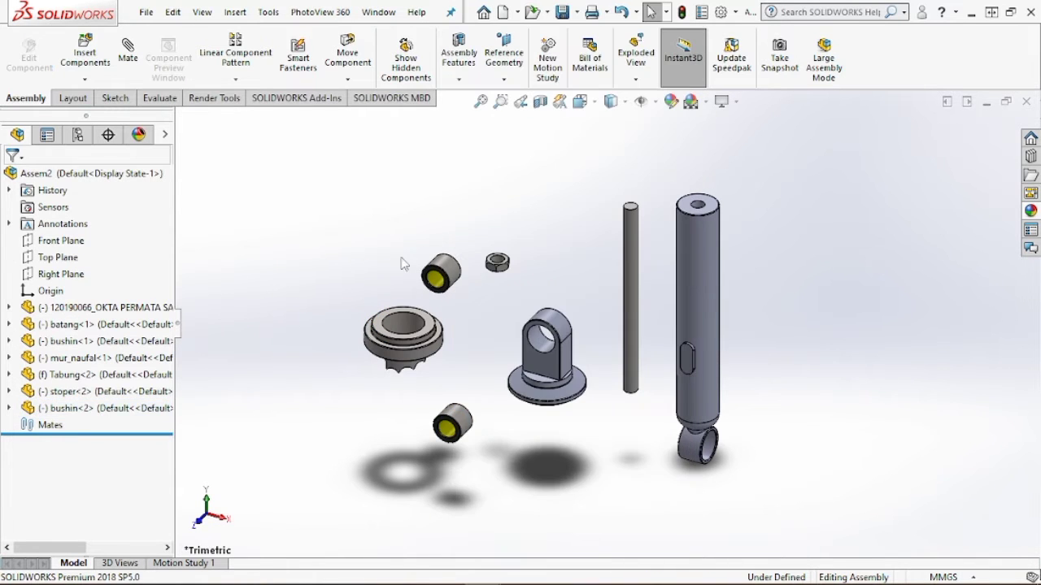
Add a concentric mate between the upper bushing's outer cylindrical face and the eye mount's hole.
scroll(781, 327, down, 2)
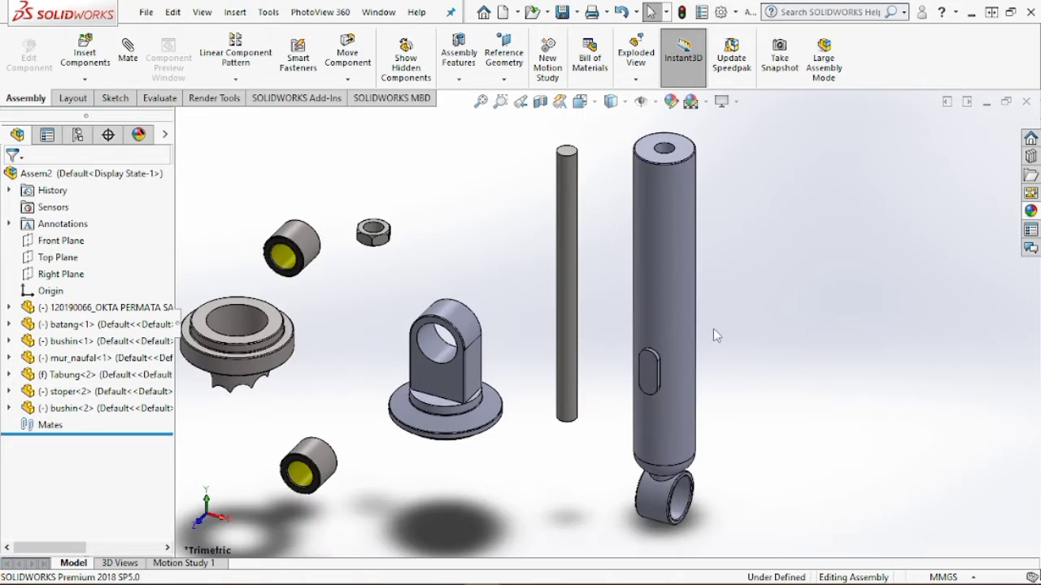
scroll(713, 328, up, 4)
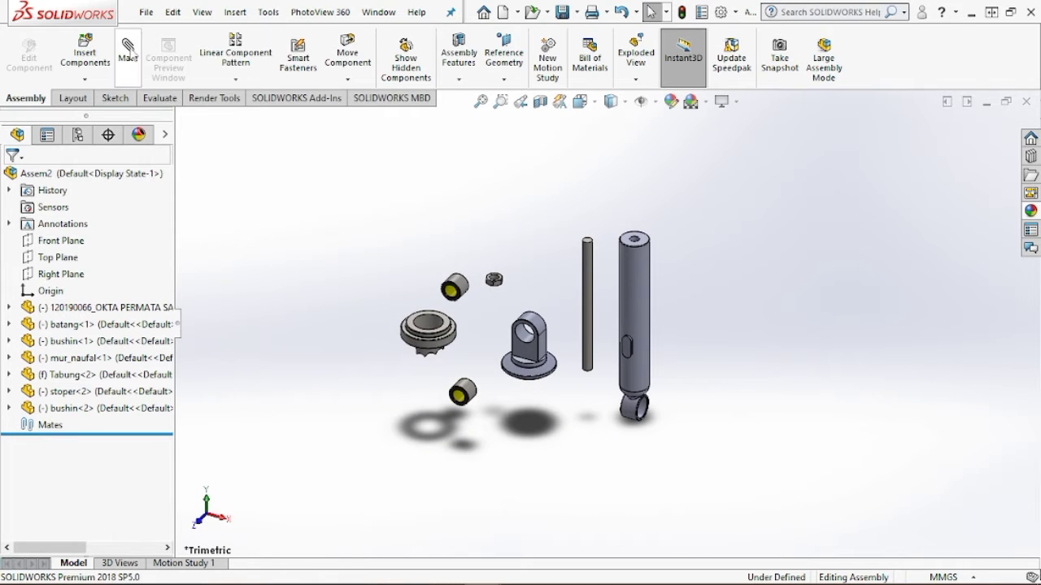
click(131, 54)
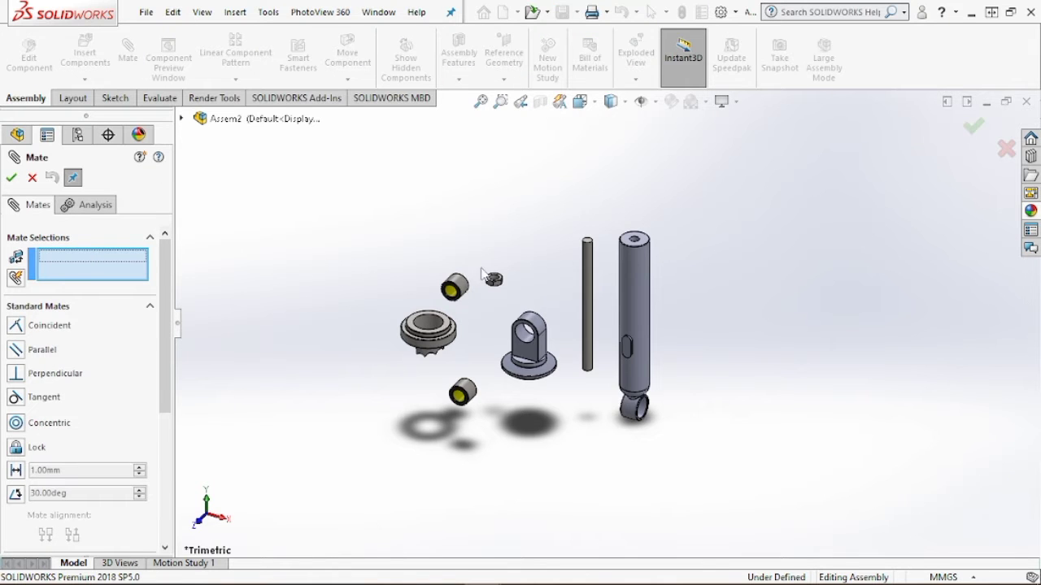
scroll(482, 273, down, 3)
scroll(651, 299, up, 2)
scroll(756, 358, down, 2)
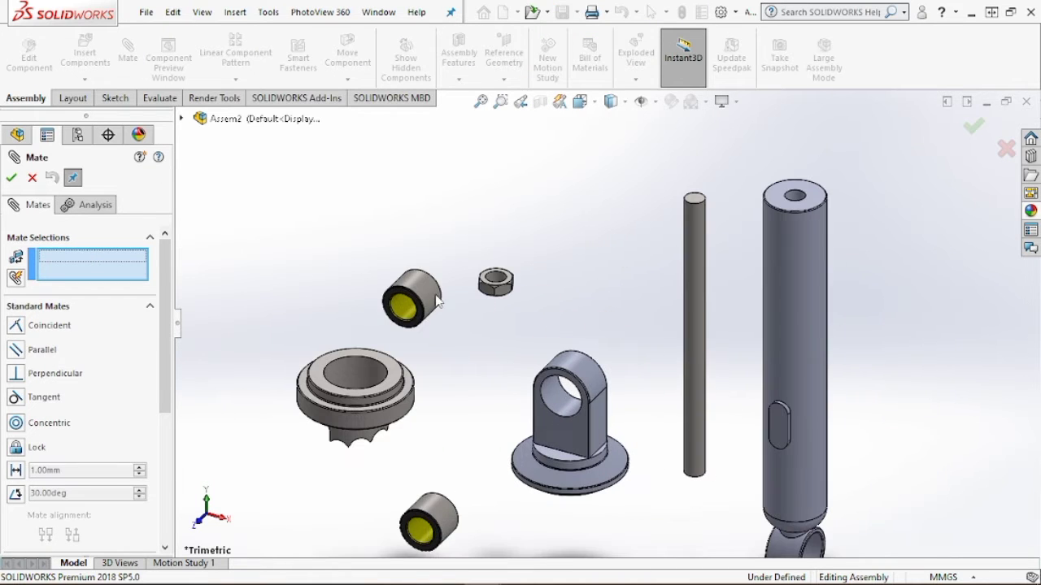
scroll(564, 396, up, 2)
scroll(547, 308, down, 6)
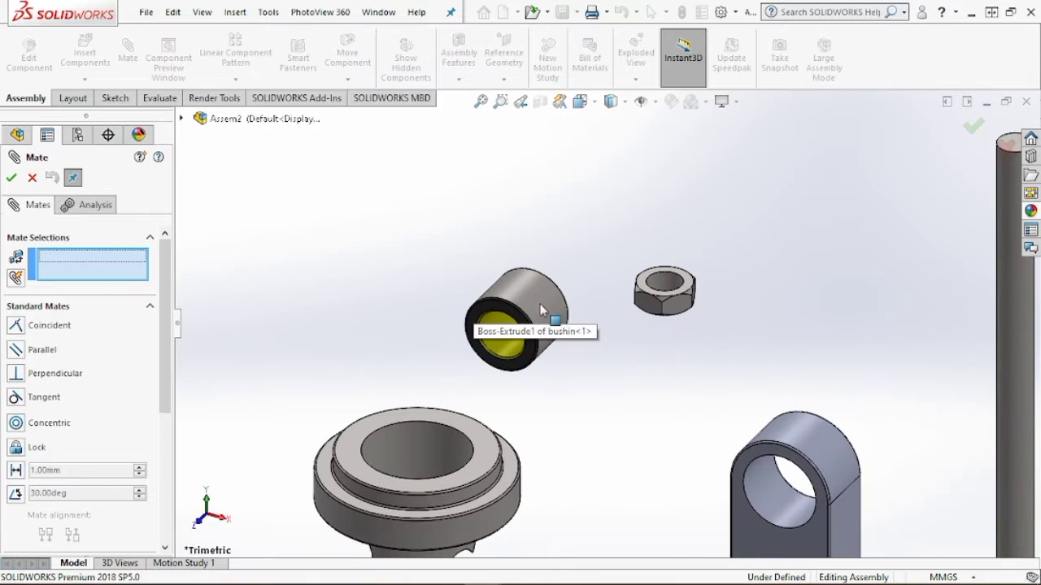
click(548, 305)
scroll(768, 397, up, 2)
scroll(799, 479, down, 2)
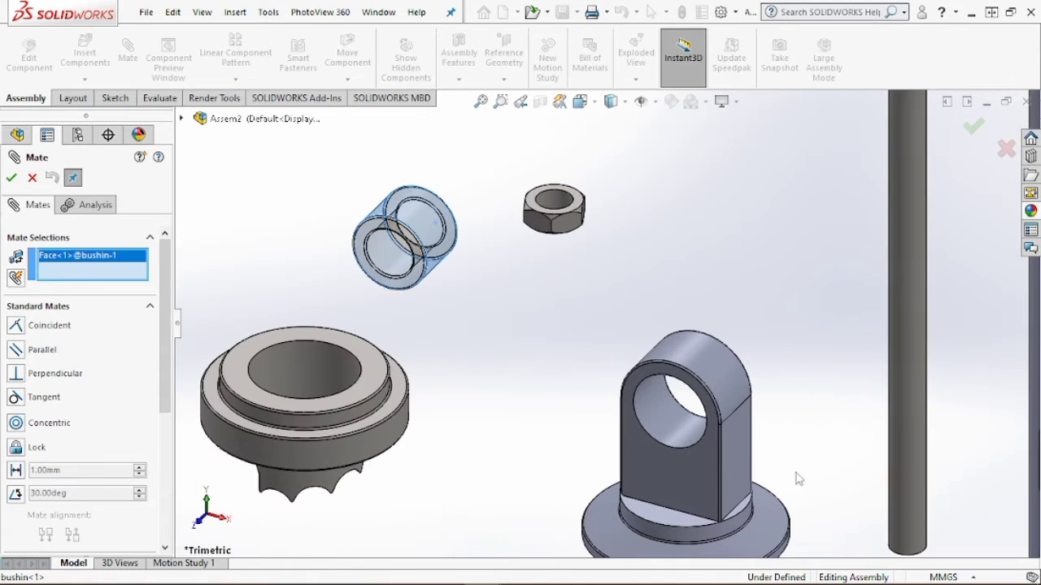
click(671, 424)
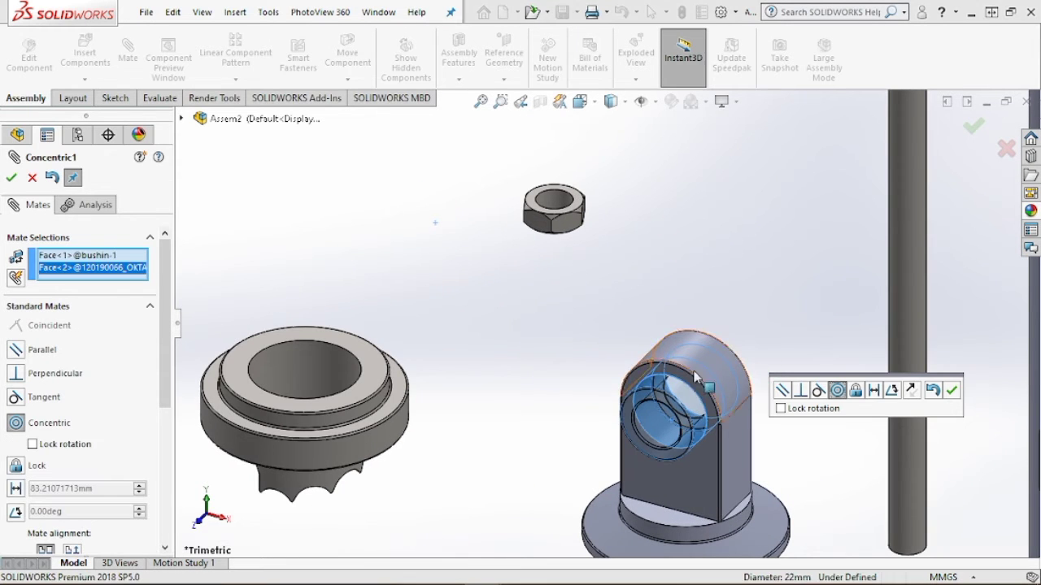
click(12, 178)
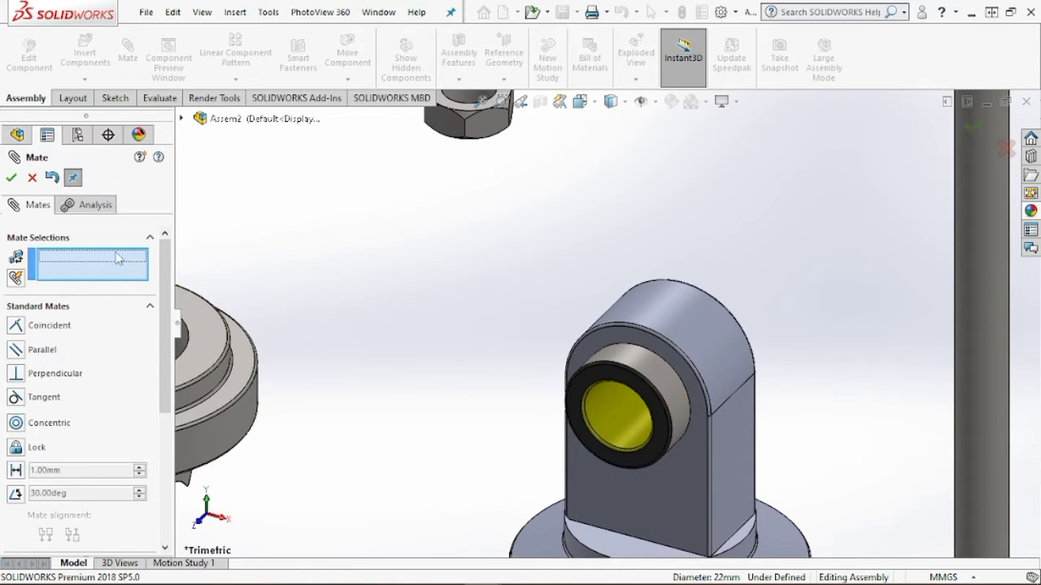
Add a coincident mate between the upper bushing's front ring face and the eye mount's flat front face.
click(660, 416)
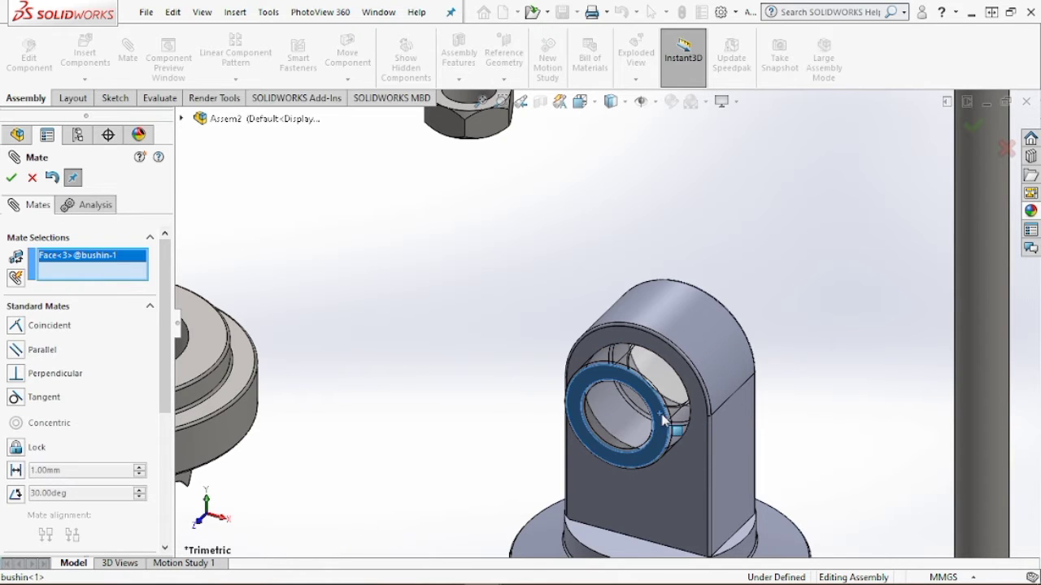
click(694, 479)
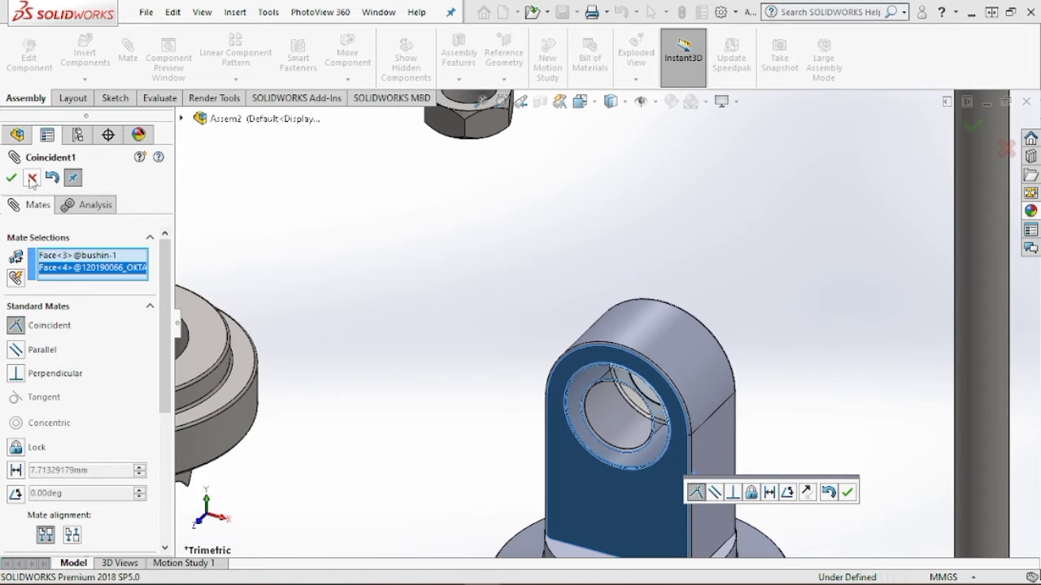
click(11, 178)
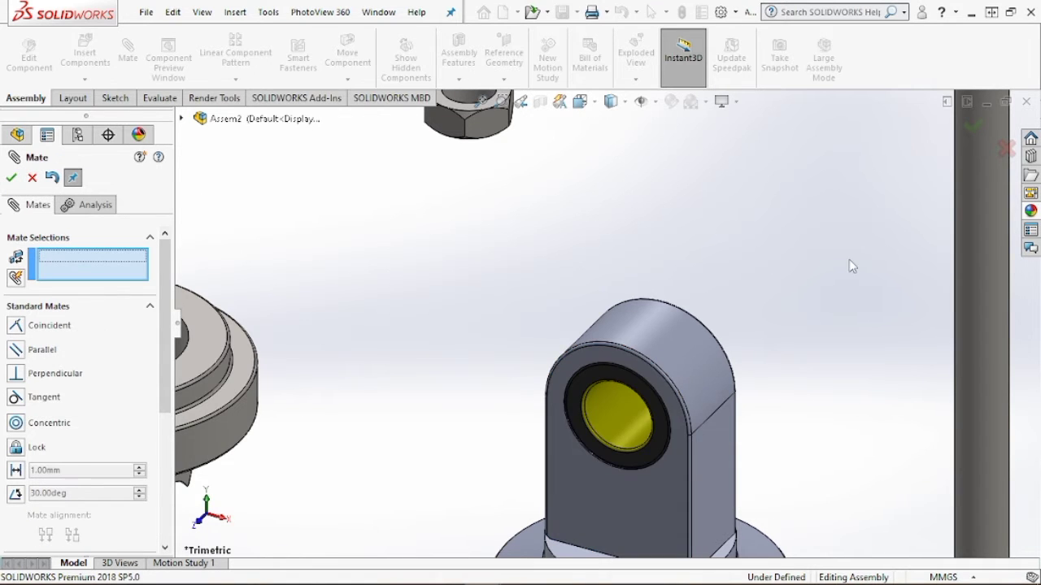
Add a concentric mate between the second bushing's outer cylindrical face and the hole of the Tabung cylinder's lower eye.
scroll(848, 266, up, 3)
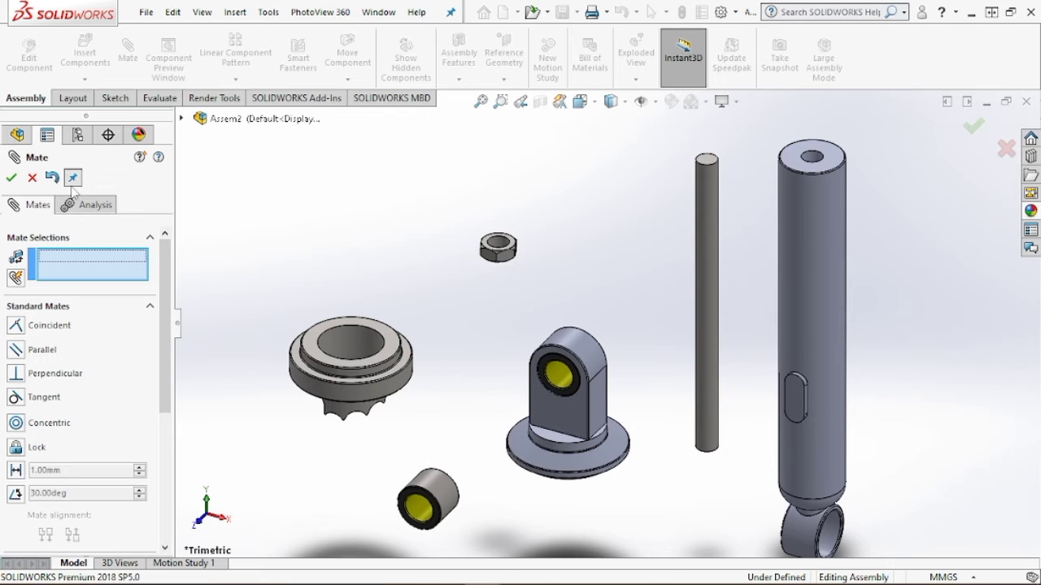
scroll(486, 468, down, 5)
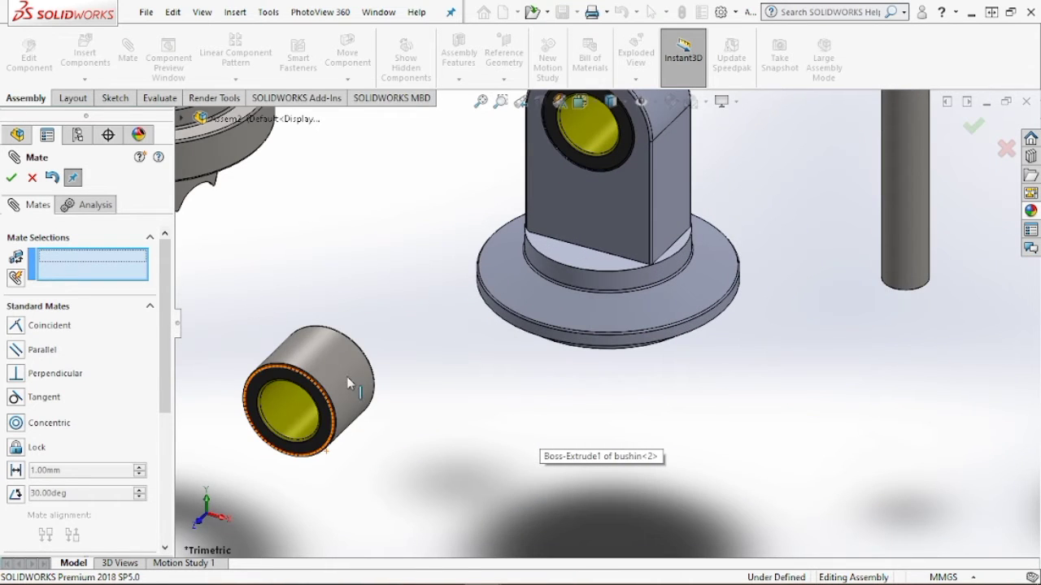
click(347, 384)
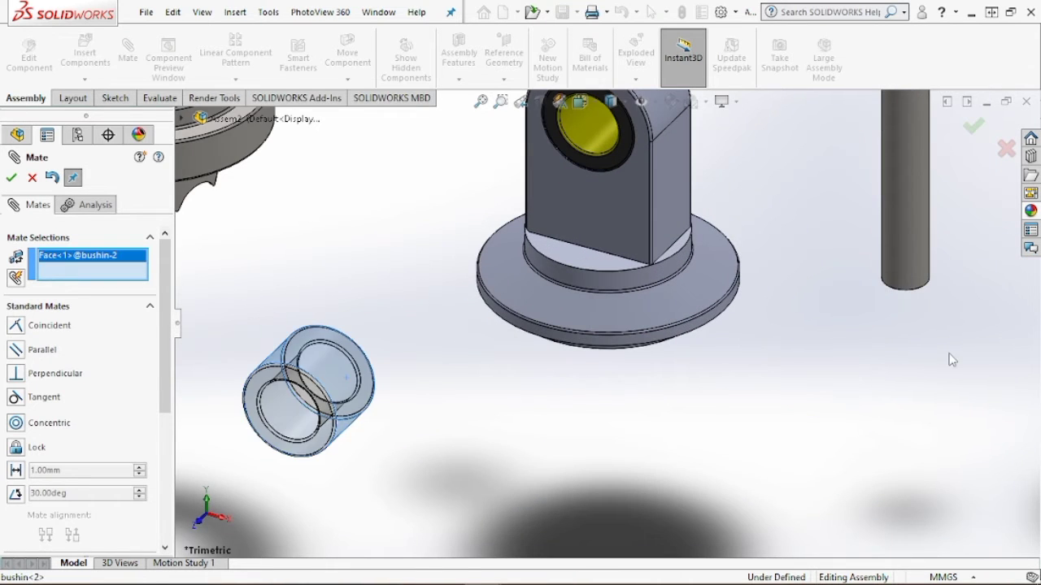
scroll(951, 359, up, 3)
scroll(958, 374, down, 5)
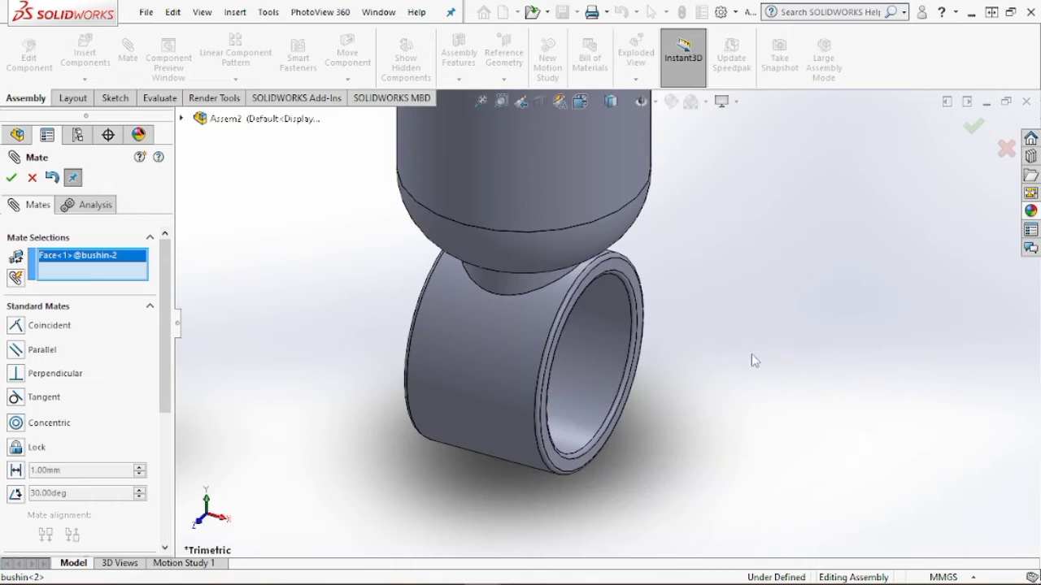
click(597, 345)
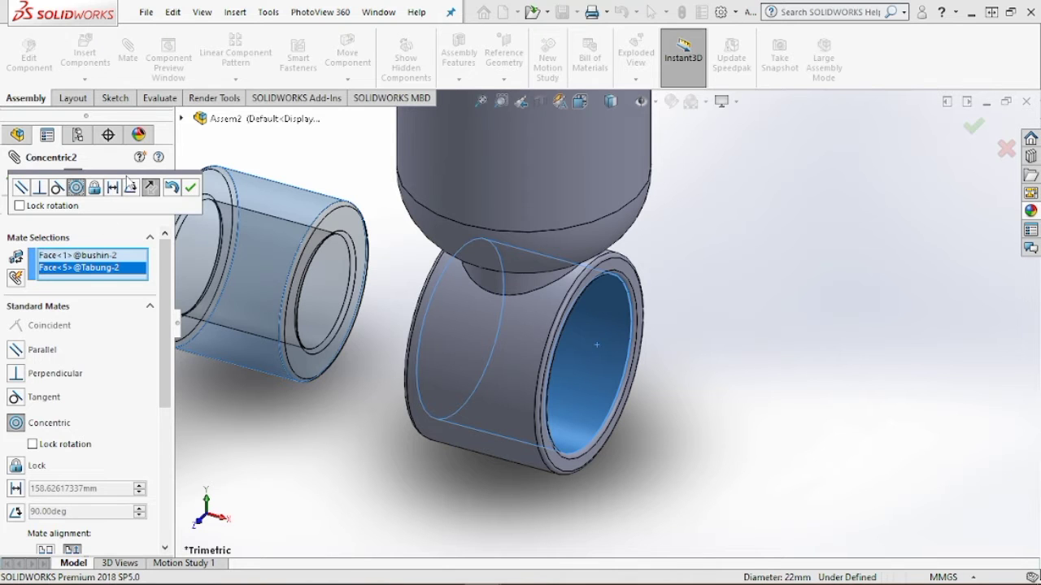
click(188, 189)
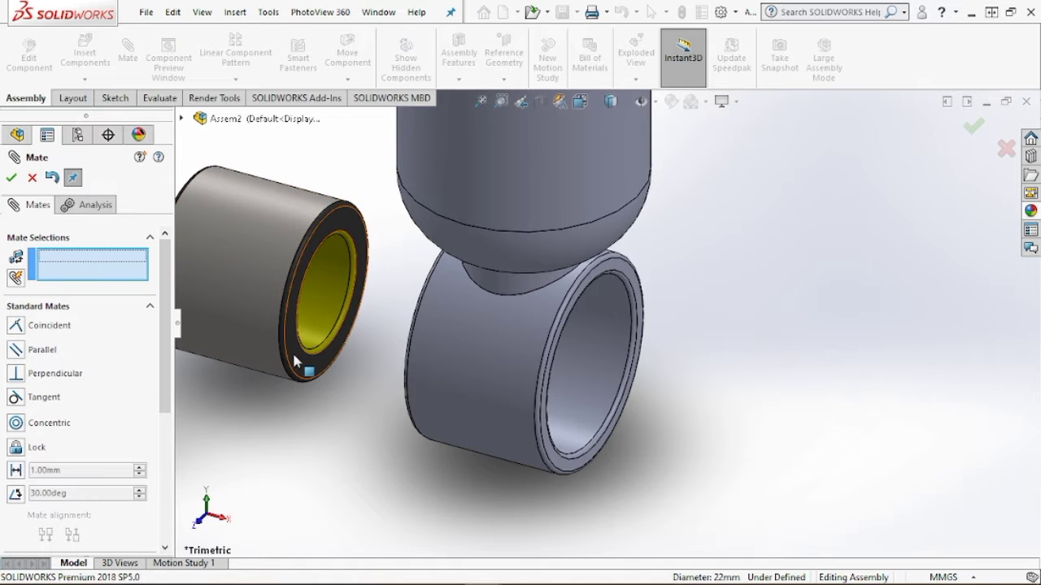
Add a coincident mate between the second bushing's end face and the end face of the Tabung cylinder's lower eye.
click(292, 353)
scroll(595, 462, down, 5)
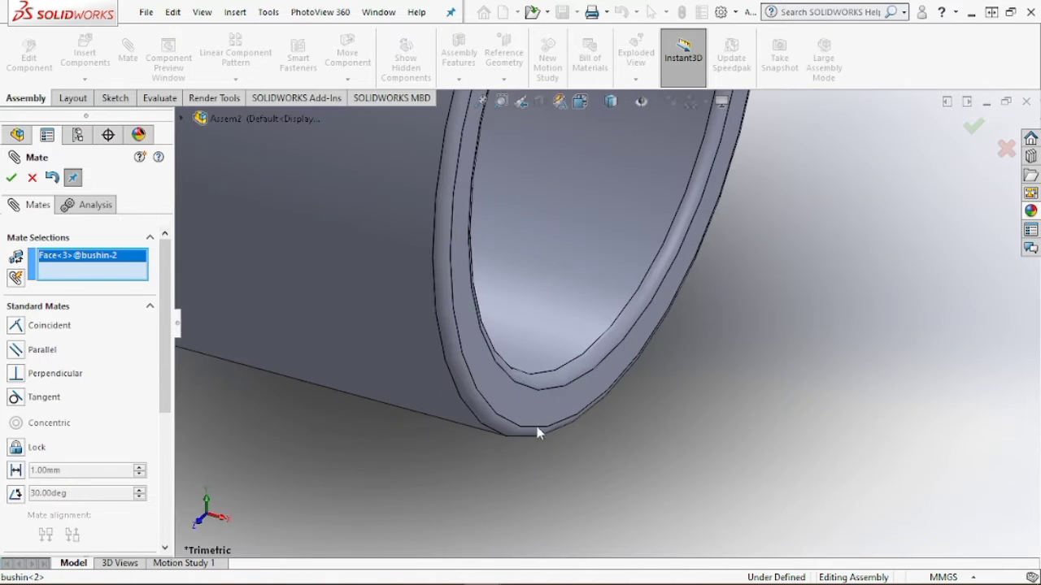
click(521, 402)
scroll(405, 371, up, 5)
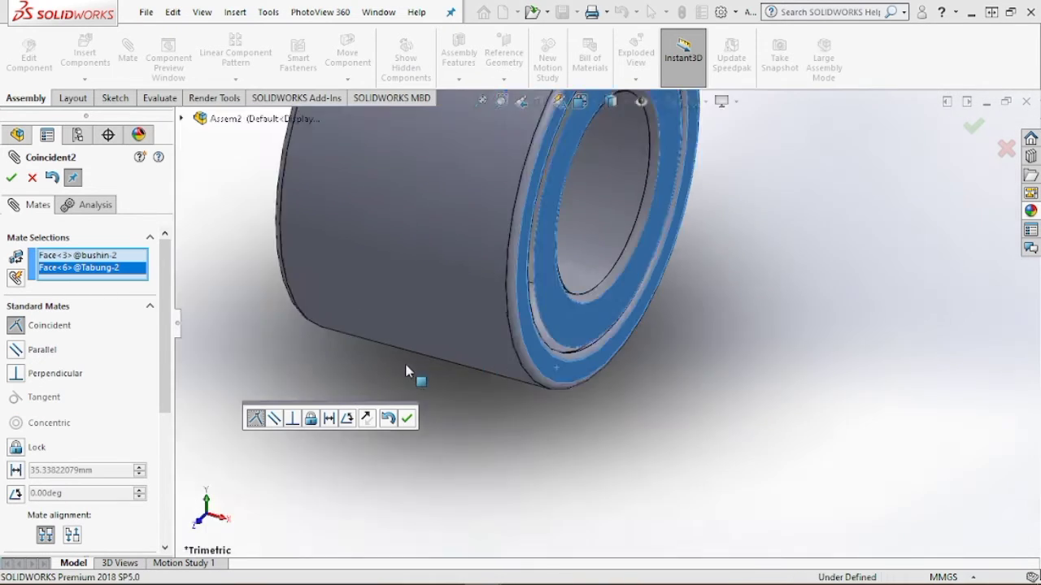
click(11, 178)
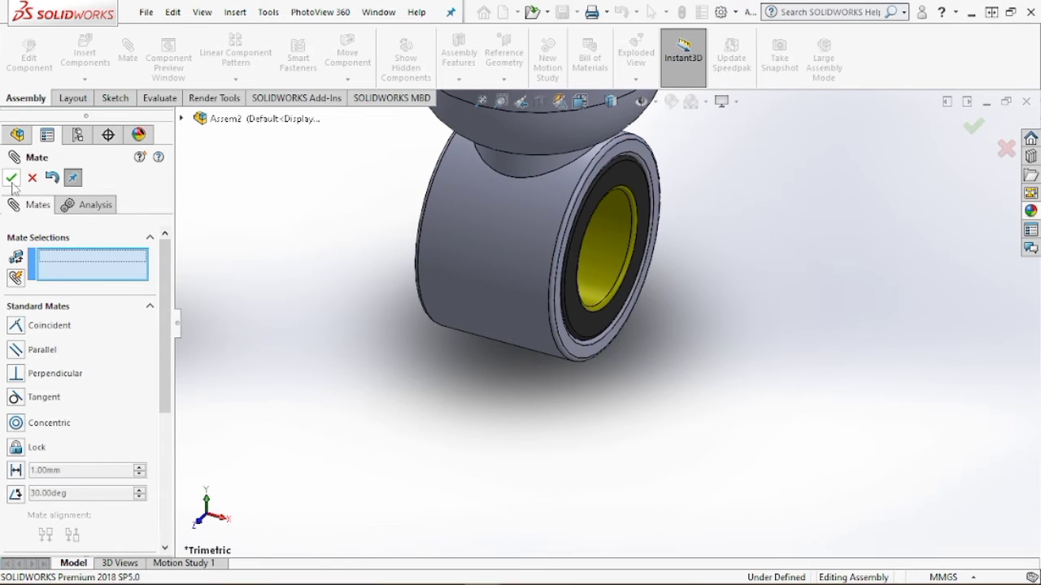
Add a concentric mate between the stoper's inner cylindrical face and the Tabung cylinder's outer face.
scroll(523, 263, up, 6)
scroll(581, 175, down, 3)
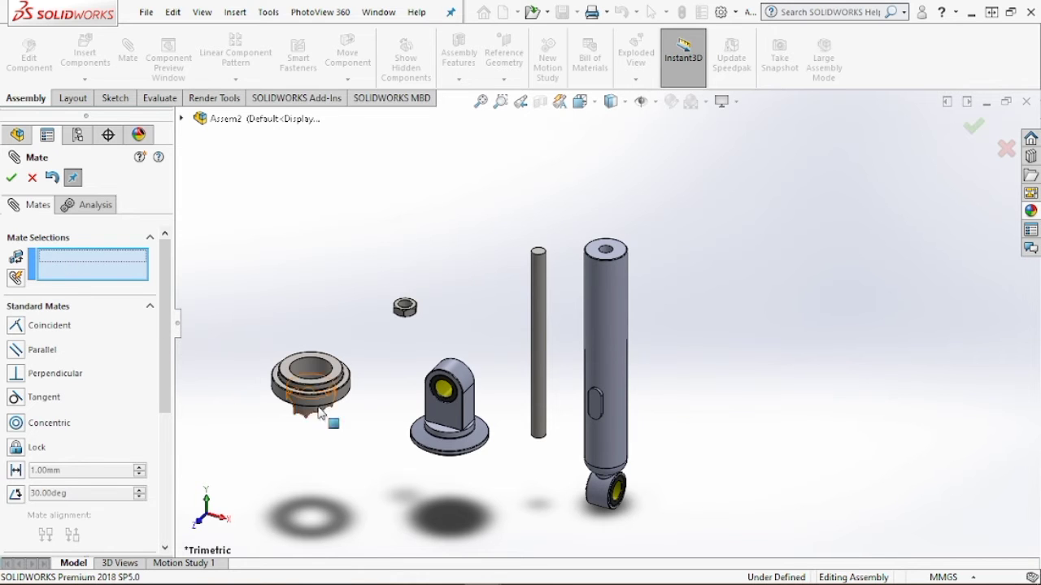
scroll(317, 407, down, 3)
click(420, 350)
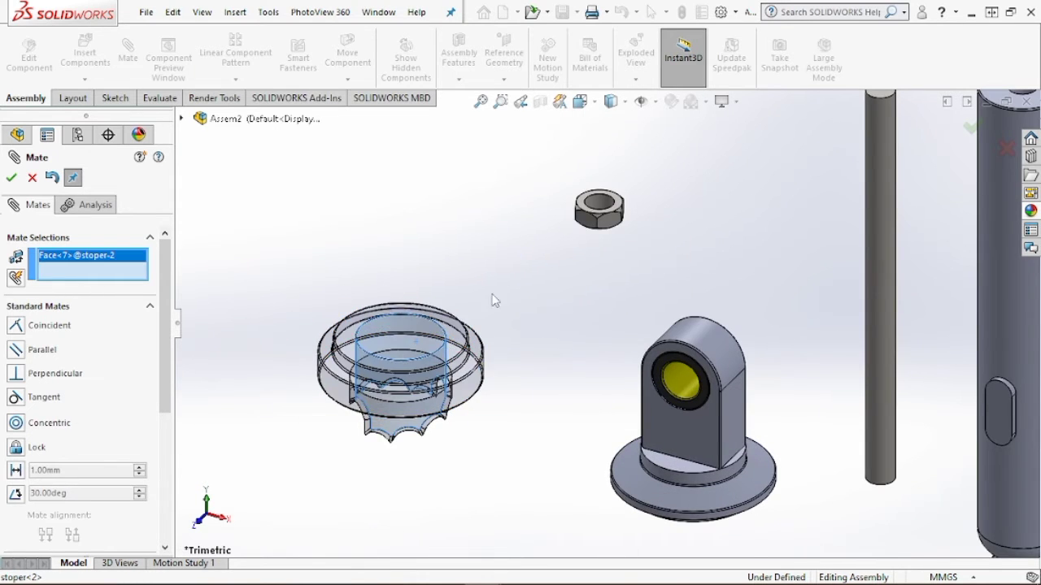
scroll(853, 295, up, 4)
scroll(677, 325, down, 3)
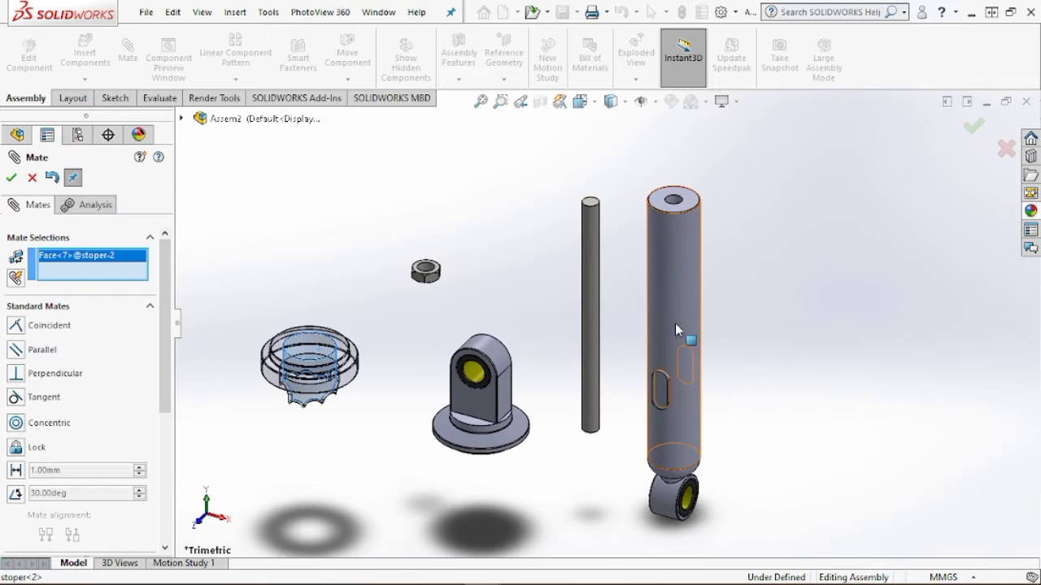
click(676, 324)
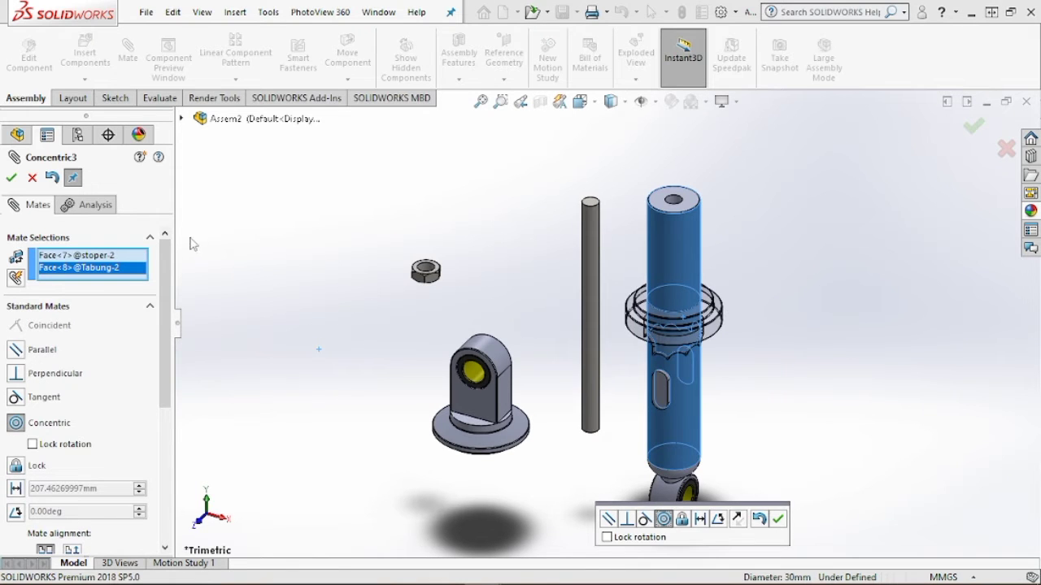
click(12, 177)
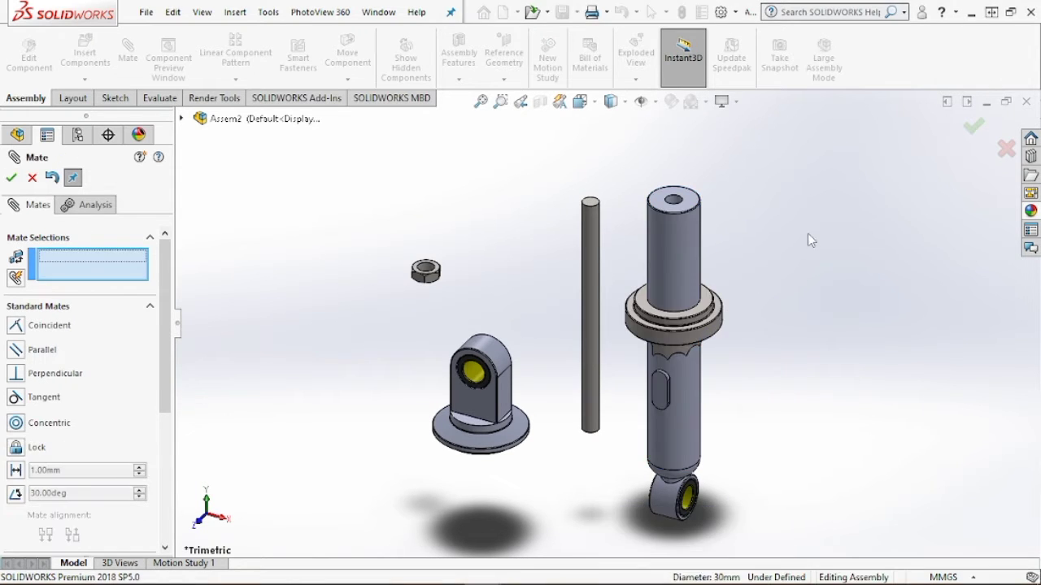
Slide the stoper up along the Tabung cylinder, clear of the side lugs.
scroll(808, 233, down, 3)
middle_drag(683, 369, 662, 392)
drag(576, 357, 566, 316)
scroll(617, 342, down, 3)
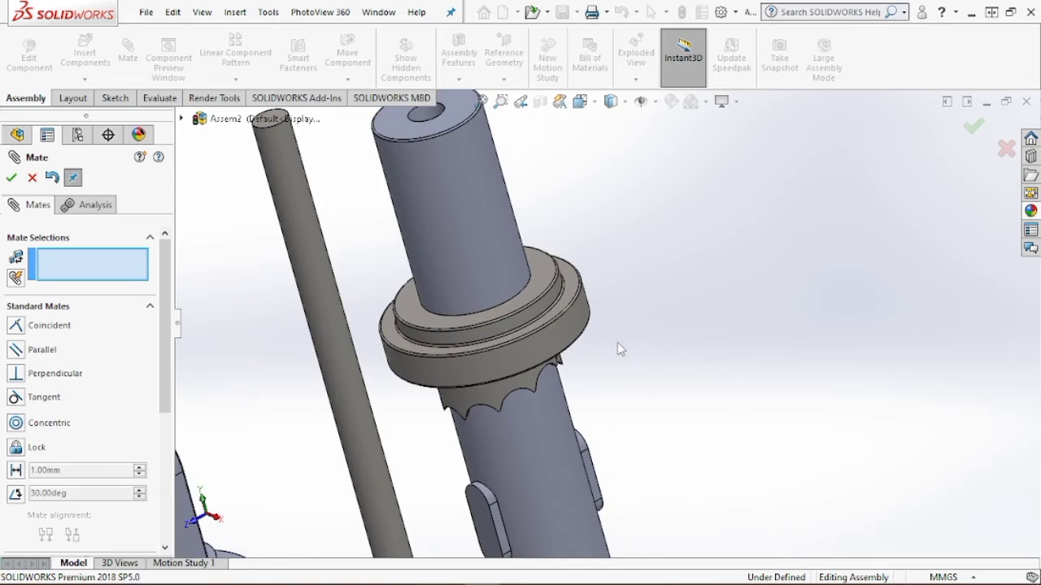
Add a concentric mate between one of the stoper's curved notch faces and the rounded upper end of the Tabung's side lug.
middle_drag(617, 343, 423, 347)
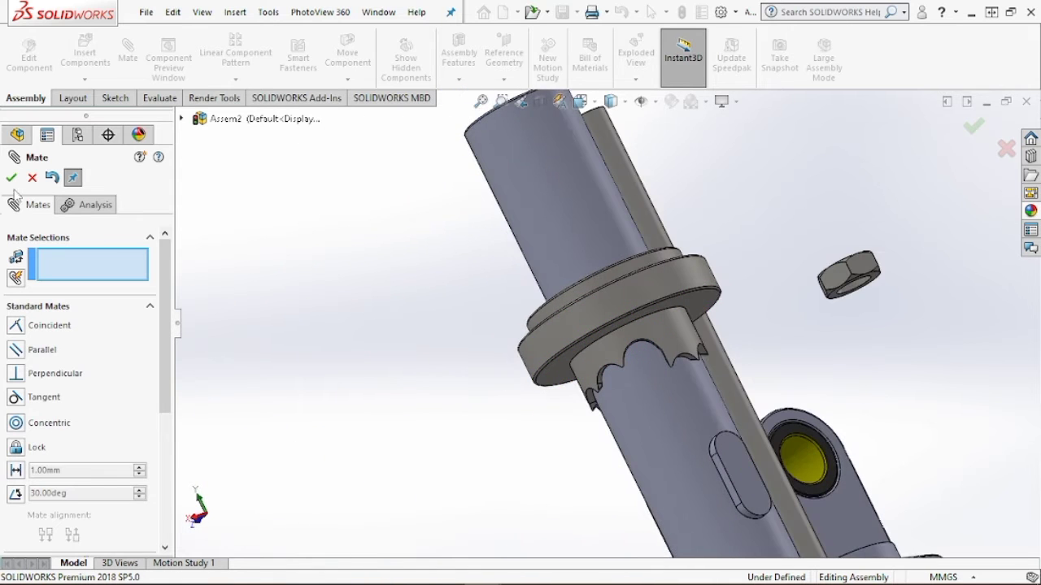
scroll(580, 373, down, 2)
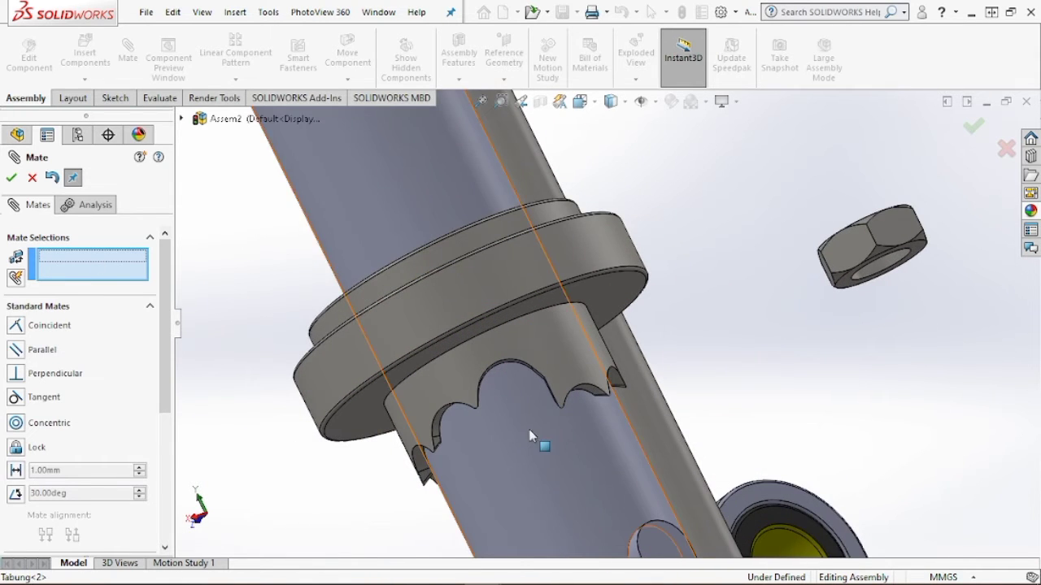
scroll(530, 380, down, 5)
scroll(523, 365, down, 2)
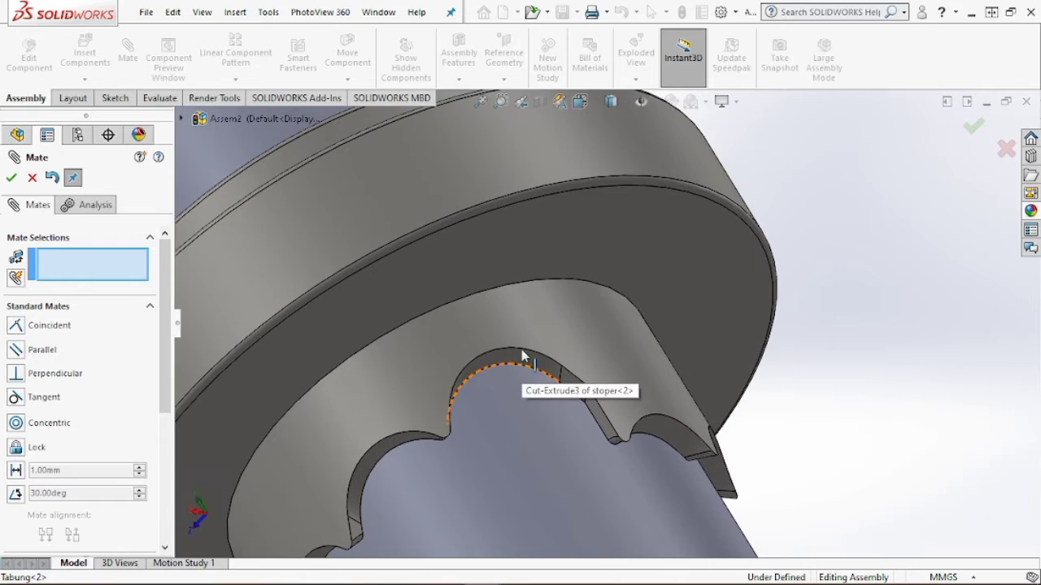
middle_drag(523, 351, 524, 316)
click(504, 357)
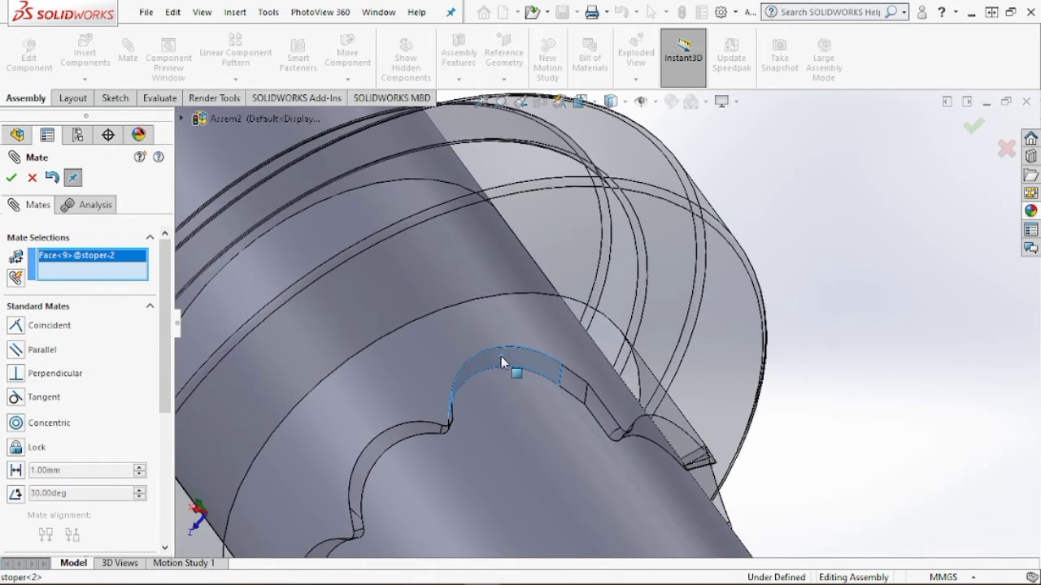
scroll(647, 357, up, 4)
middle_drag(652, 356, 738, 465)
scroll(742, 472, up, 5)
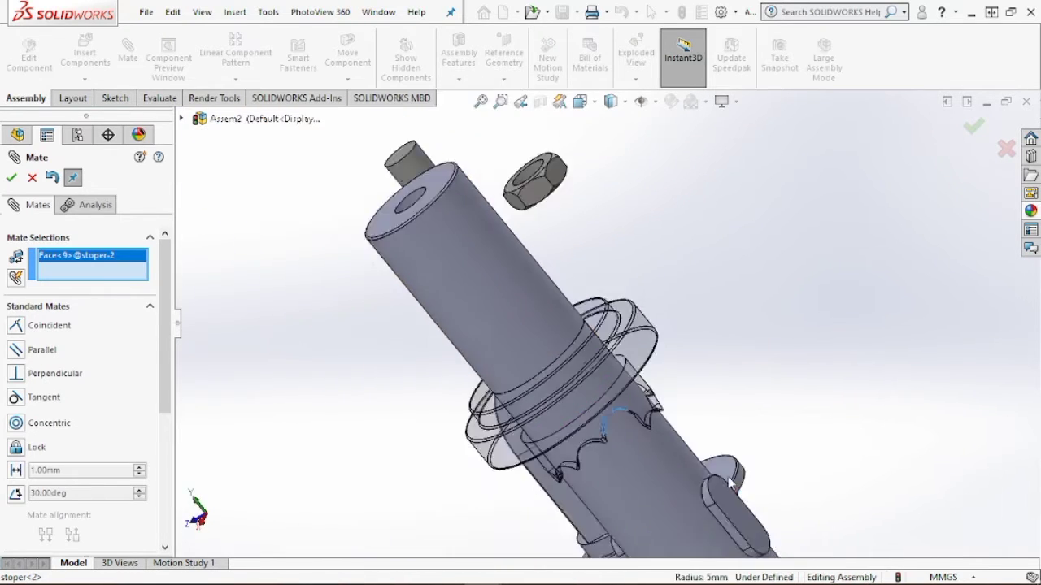
scroll(743, 473, down, 4)
scroll(665, 466, down, 2)
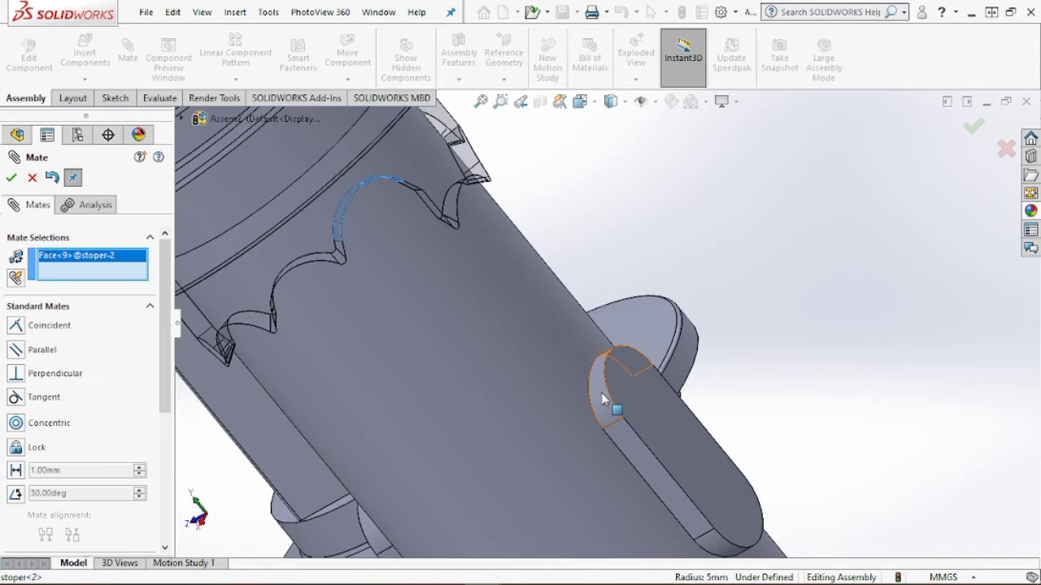
click(601, 392)
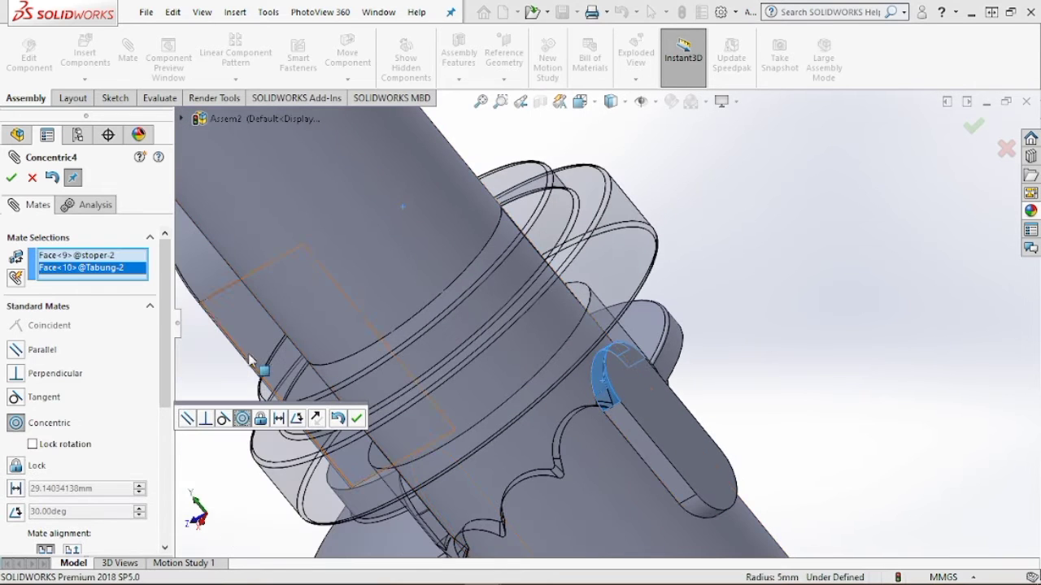
click(11, 177)
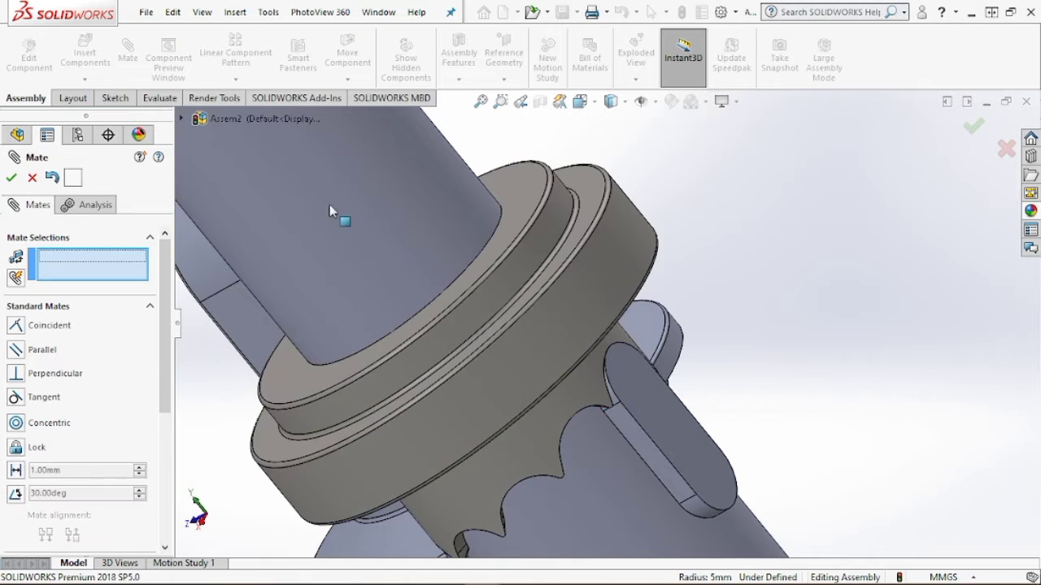
Add a concentric mate between the batang rod and the Tabung's top hole, and slide the rod partly out of the cylinder.
scroll(488, 171, down, 4)
scroll(453, 233, up, 5)
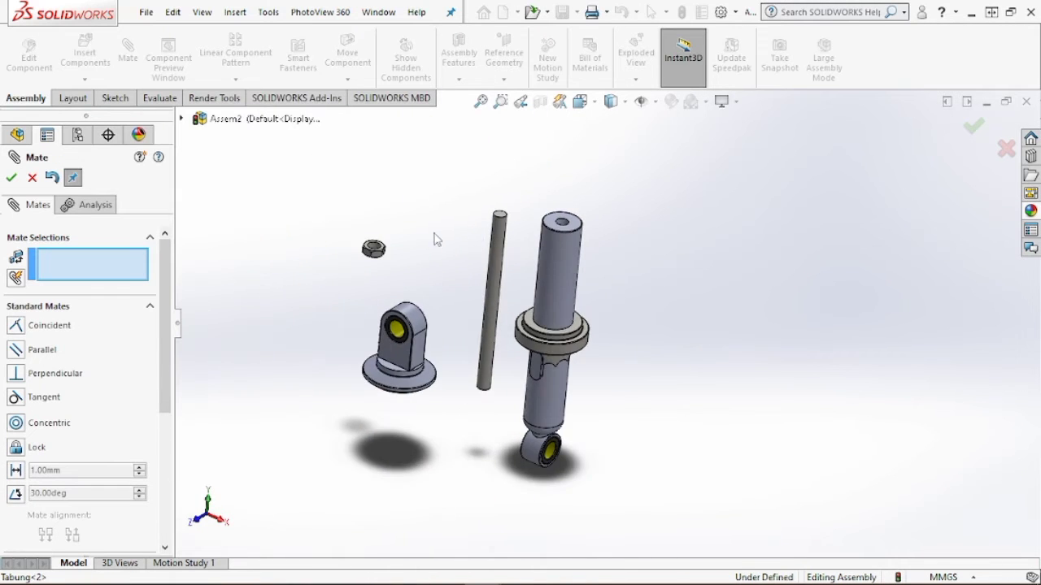
scroll(439, 216, down, 1)
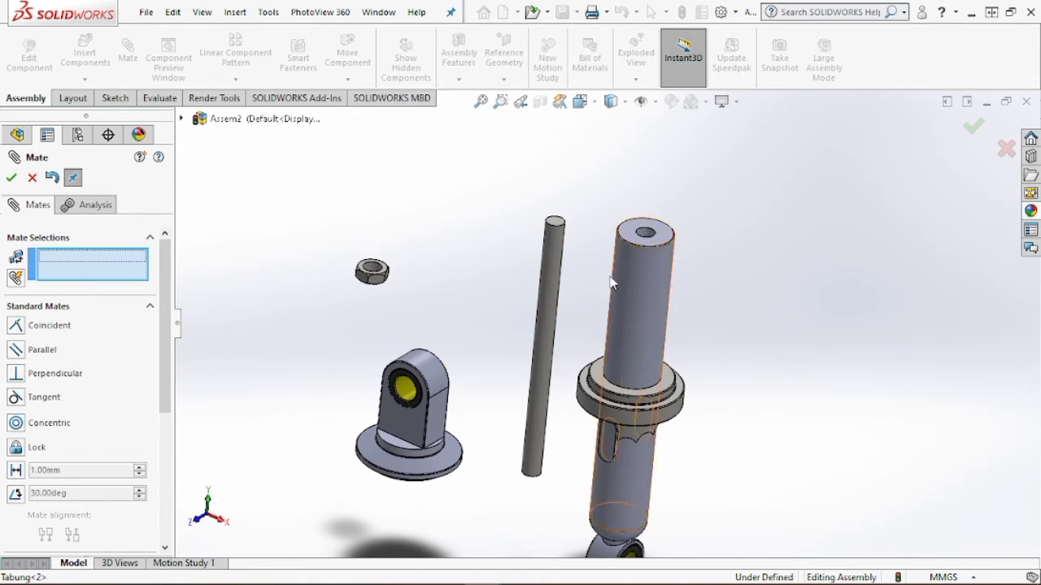
scroll(553, 269, down, 3)
click(511, 279)
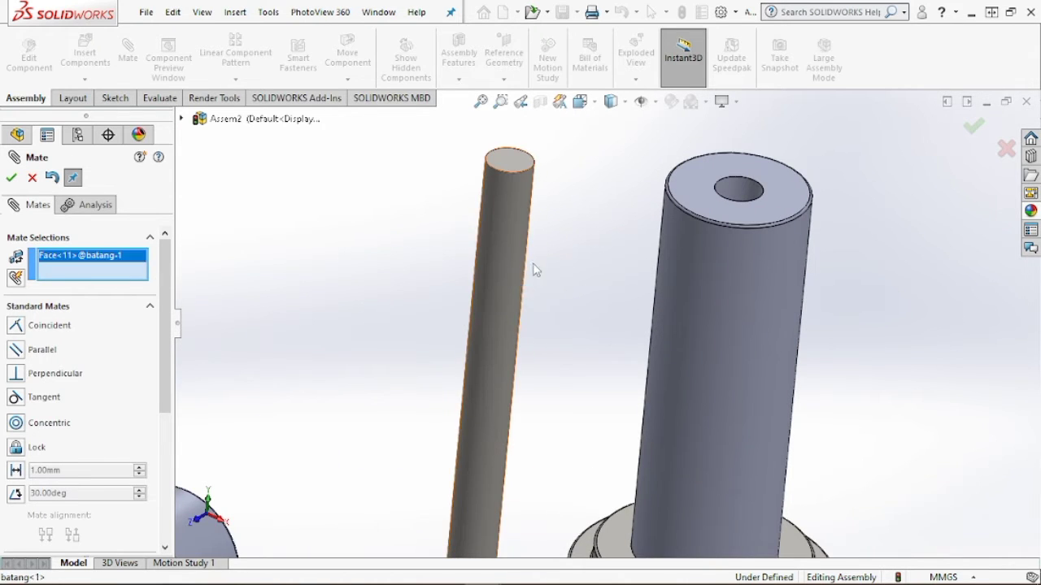
click(751, 194)
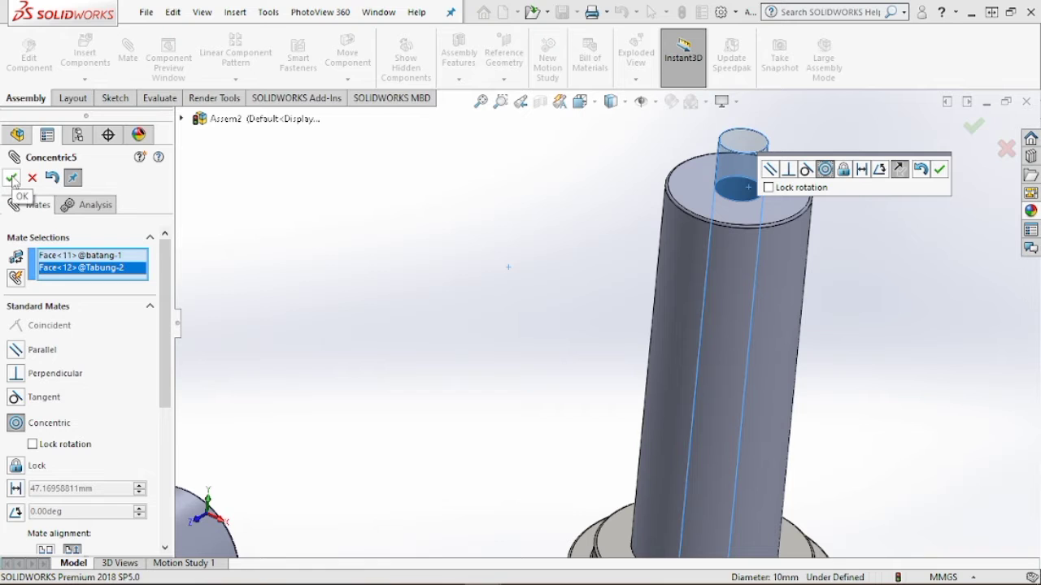
click(13, 179)
scroll(499, 233, up, 4)
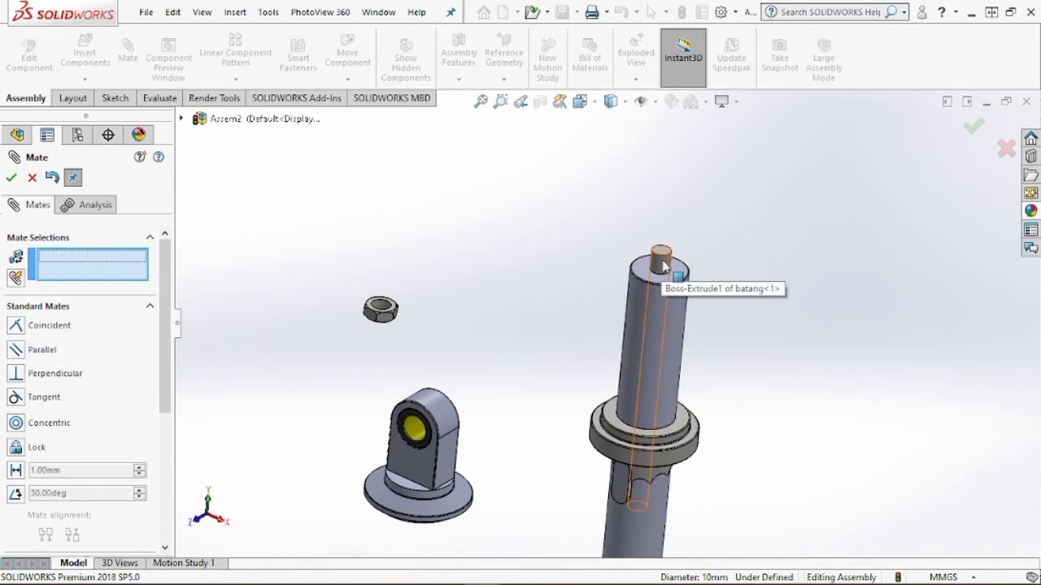
drag(662, 260, 667, 196)
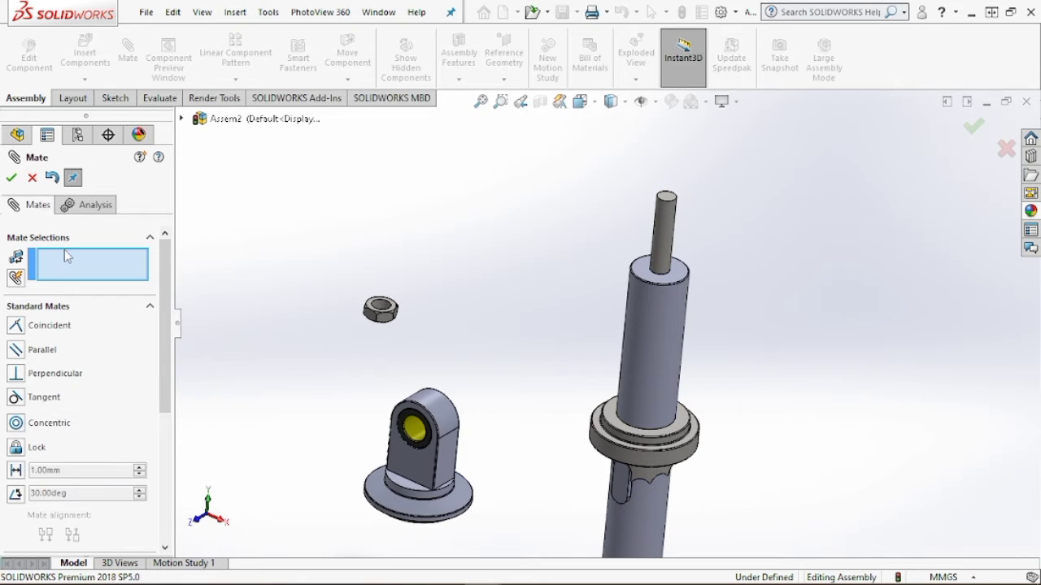
Add a concentric mate between the round boss at the eye mount's base and the batang rod.
scroll(441, 488, down, 4)
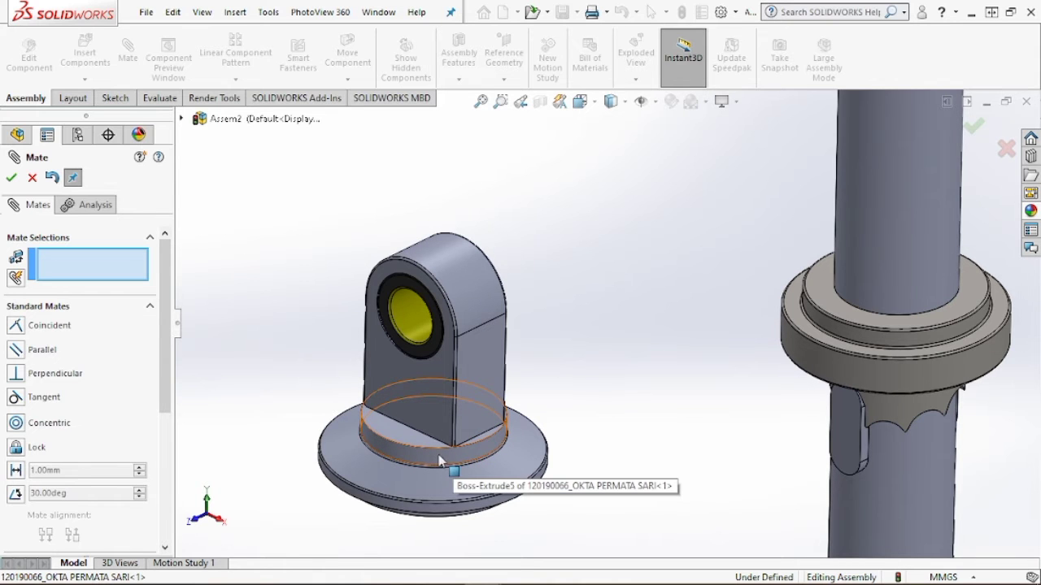
click(461, 459)
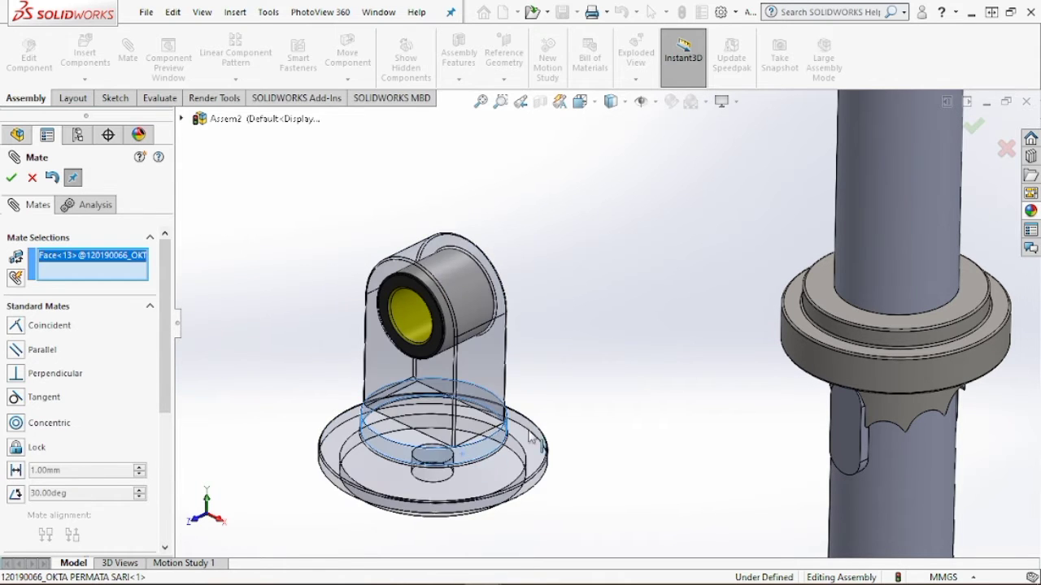
scroll(615, 300, up, 4)
scroll(535, 239, down, 3)
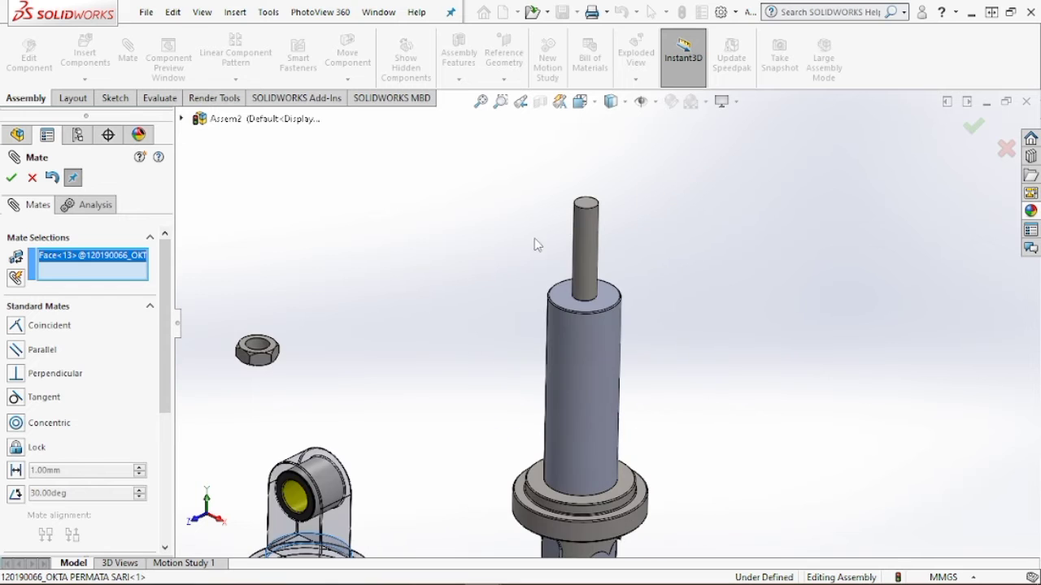
click(591, 243)
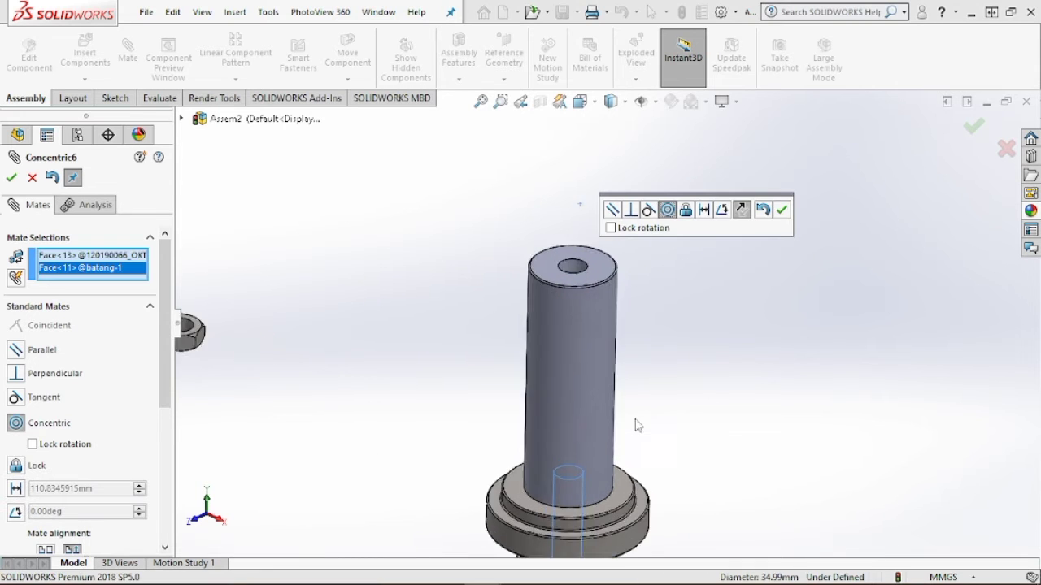
scroll(634, 447, up, 3)
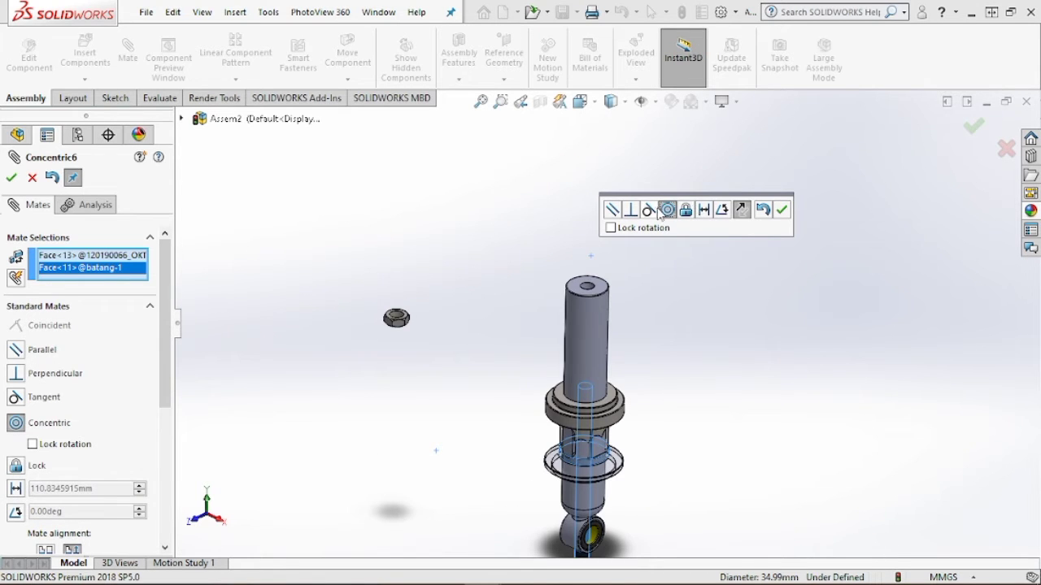
click(782, 211)
Slide the eye mount and the rod up out of the Tabung cylinder, turning the eye mount slightly about the shared axis.
scroll(639, 462, down, 3)
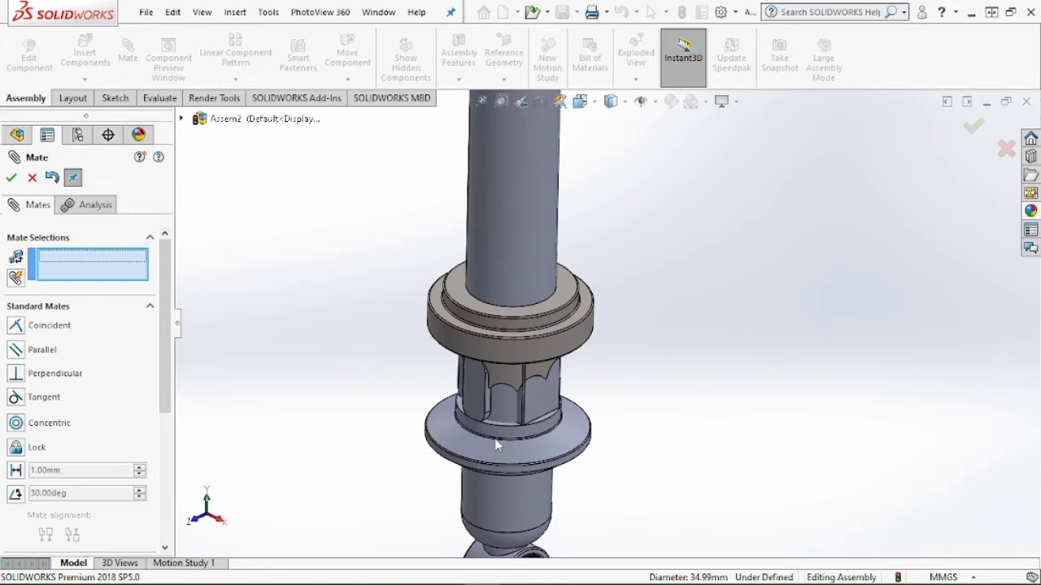
drag(524, 449, 562, 48)
scroll(561, 142, down, 3)
scroll(557, 167, up, 6)
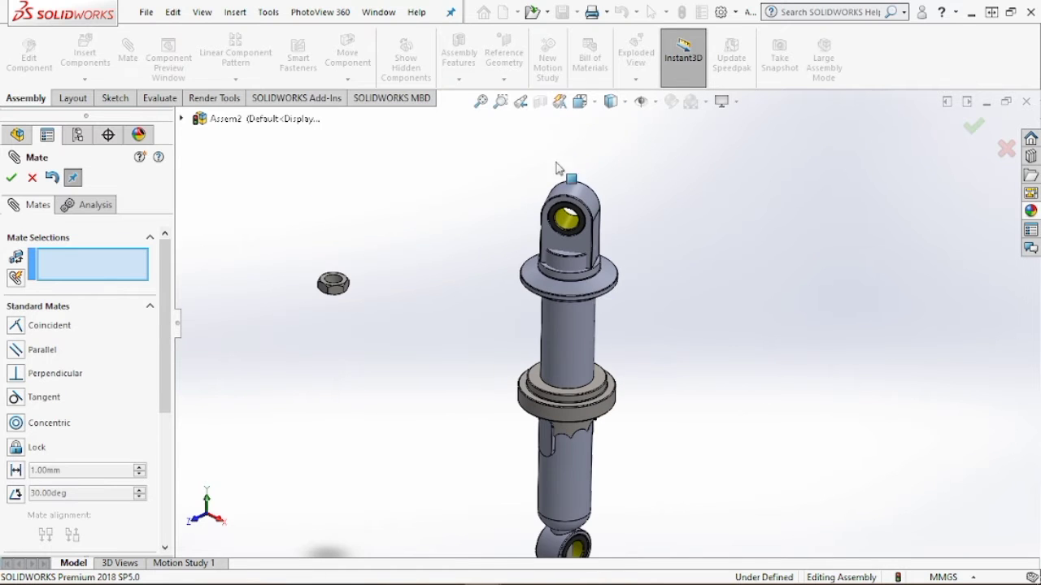
drag(580, 291, 580, 114)
scroll(597, 221, up, 3)
scroll(622, 342, up, 2)
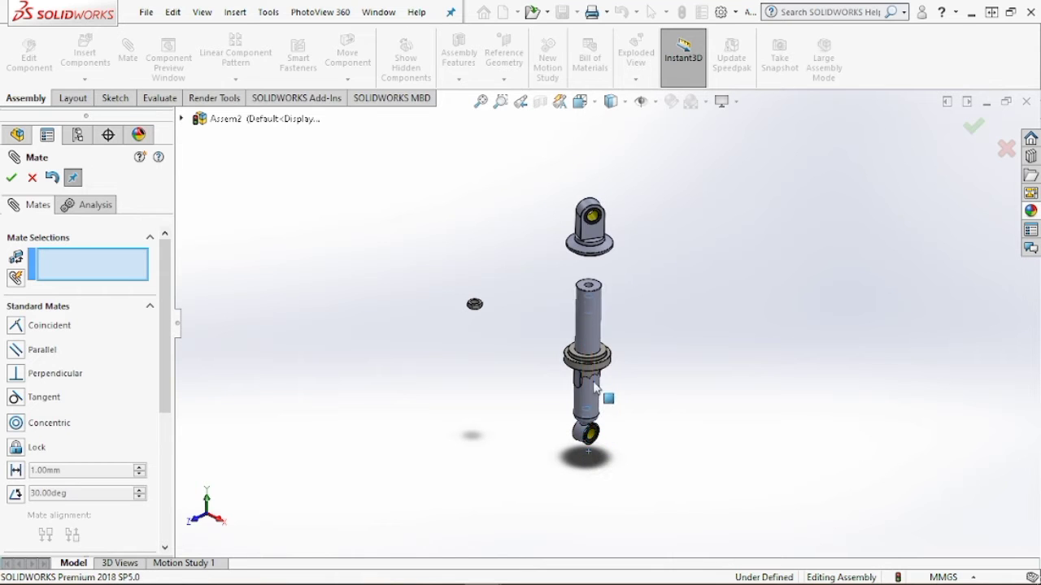
scroll(619, 244, down, 3)
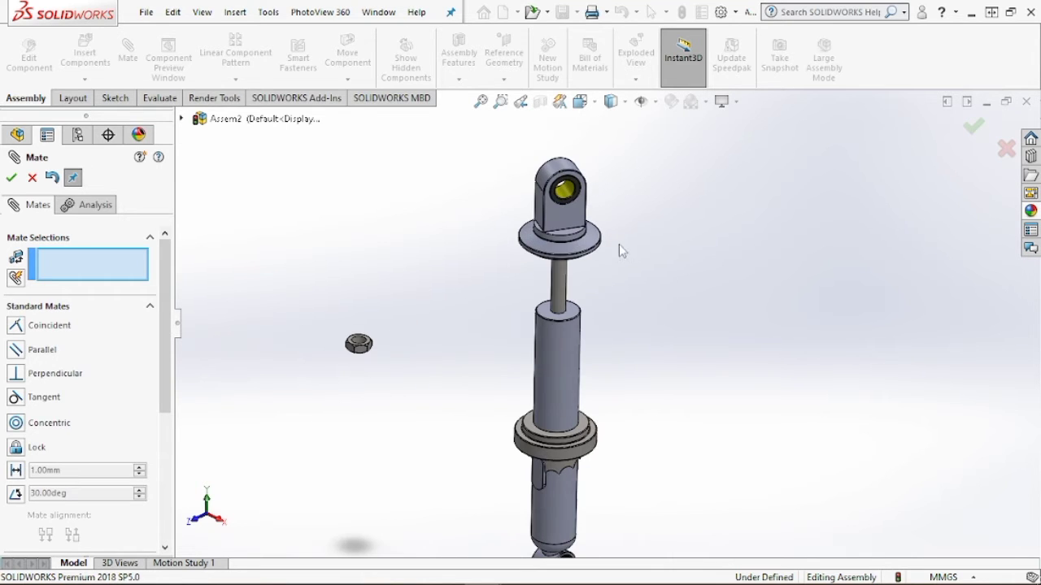
drag(558, 211, 579, 196)
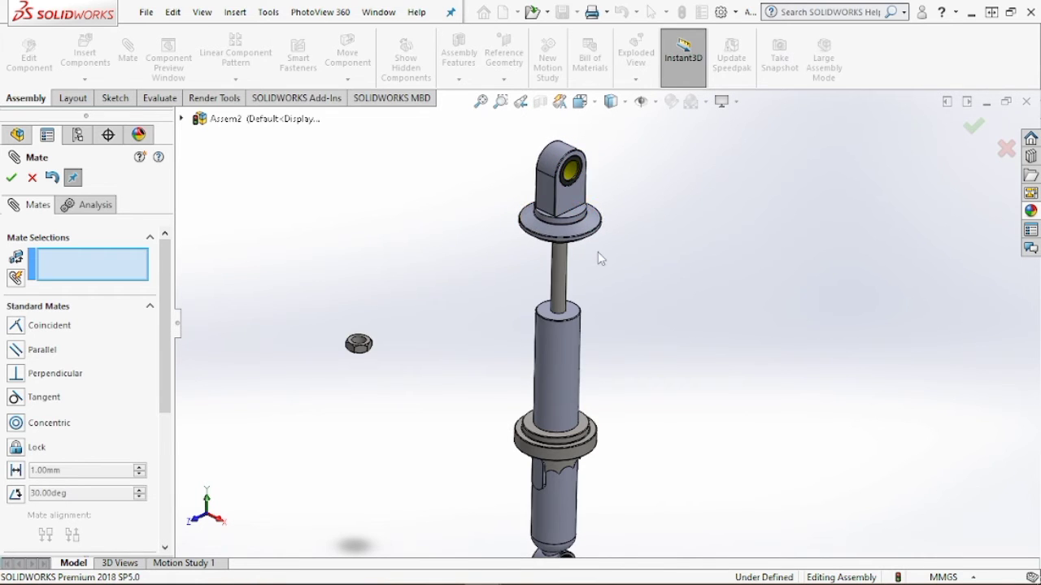
Add a parallel mate between the eye mount's flat front face and the end face of the bushing in the Tabung's lower eye.
scroll(633, 256, down, 2)
middle_drag(673, 298, 659, 303)
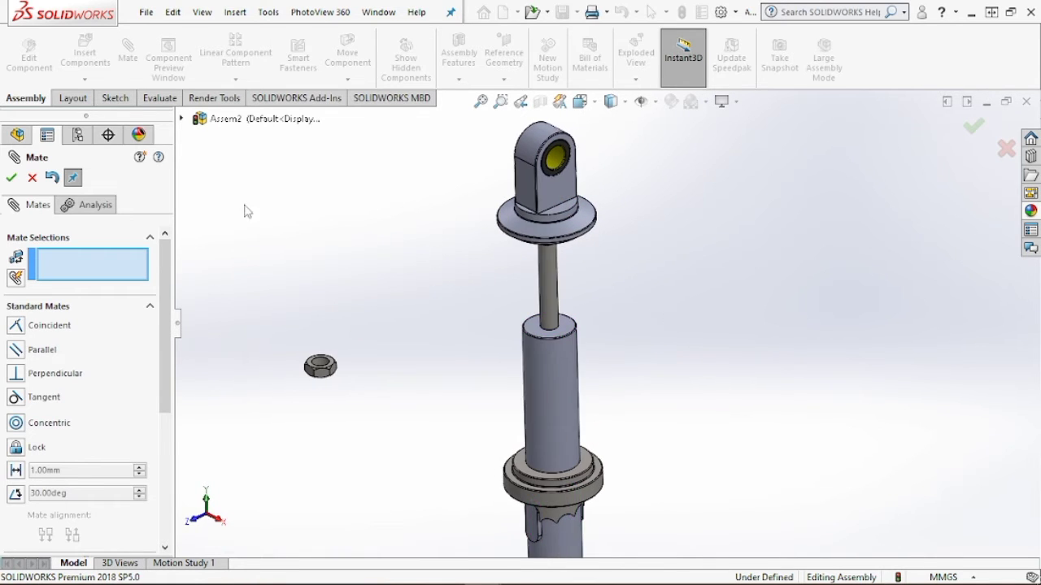
click(81, 253)
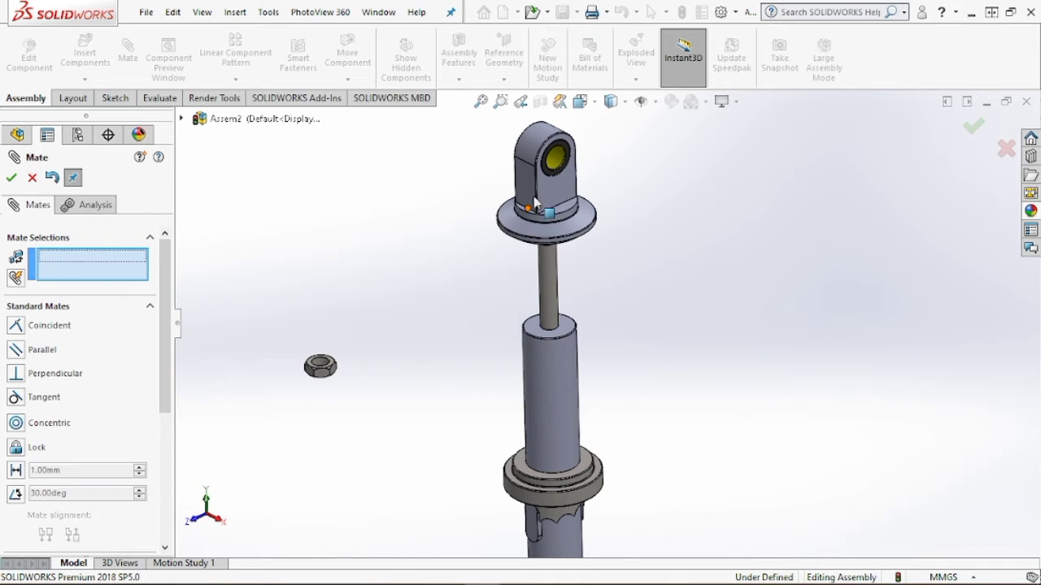
click(576, 205)
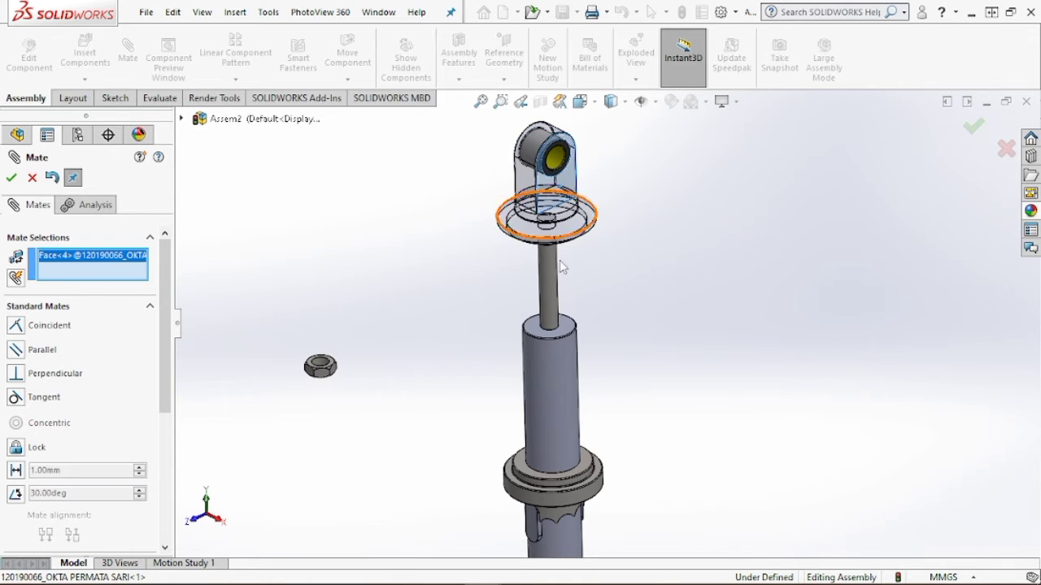
scroll(560, 262, up, 3)
scroll(565, 390, down, 4)
scroll(677, 531, up, 4)
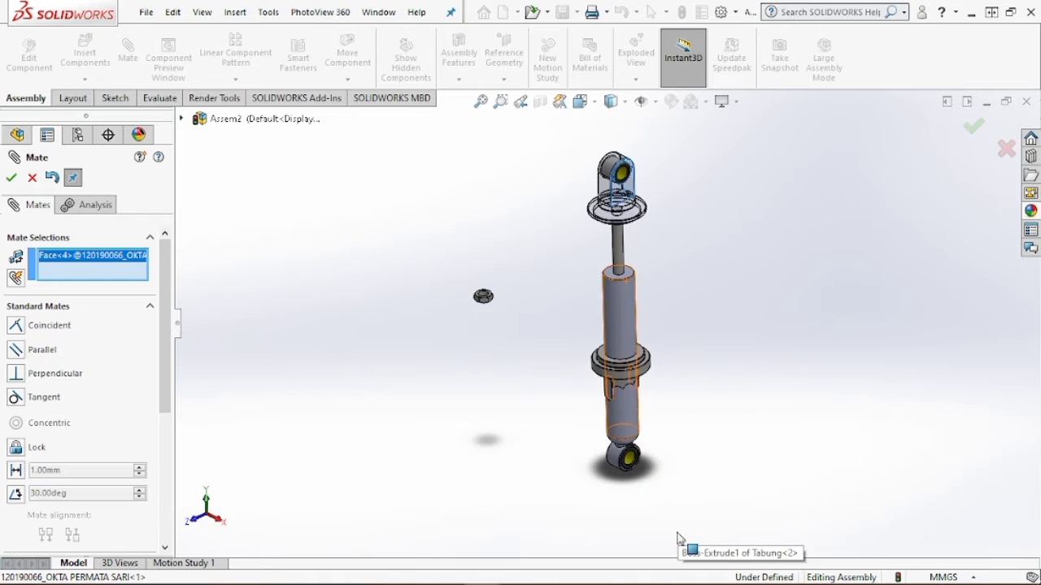
scroll(675, 549, up, 1)
scroll(662, 445, down, 4)
scroll(529, 161, down, 2)
scroll(679, 374, down, 1)
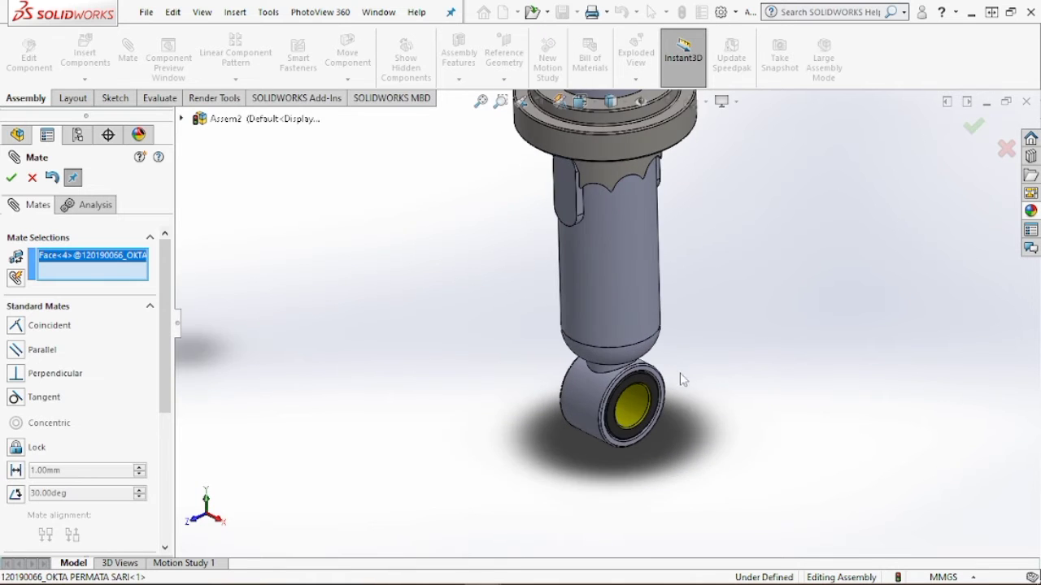
scroll(667, 399, down, 6)
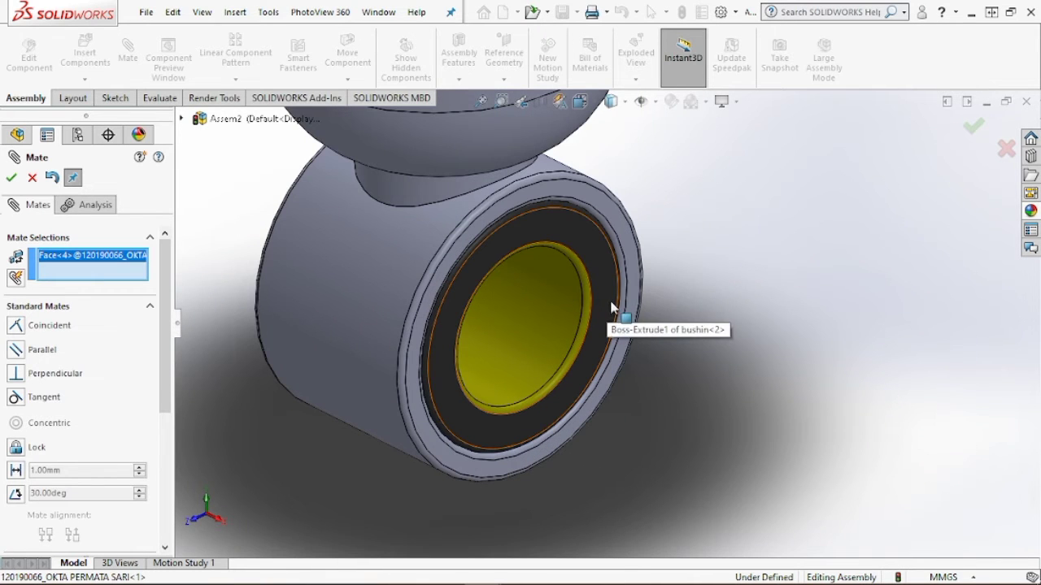
click(613, 308)
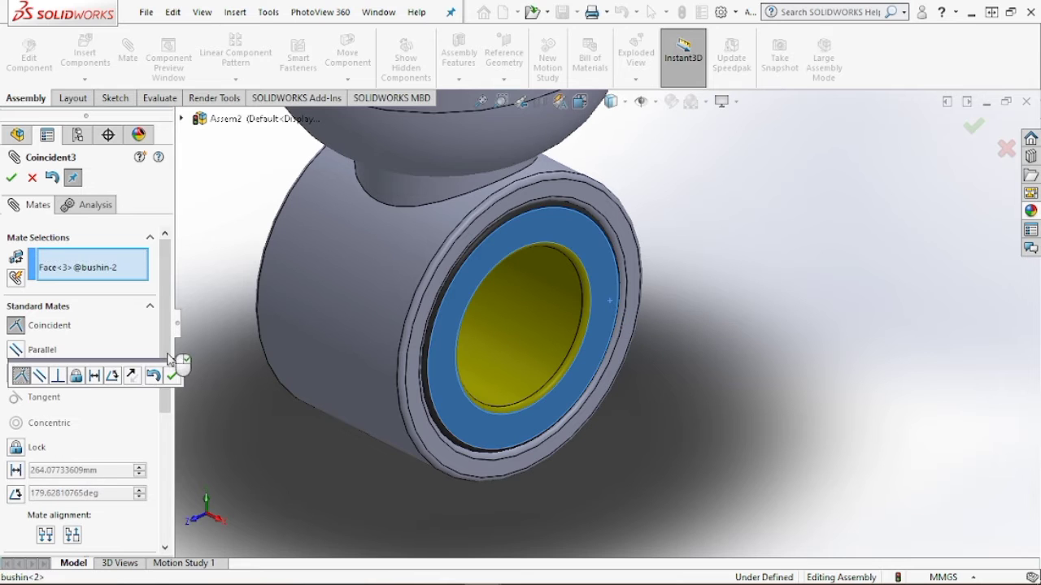
click(18, 351)
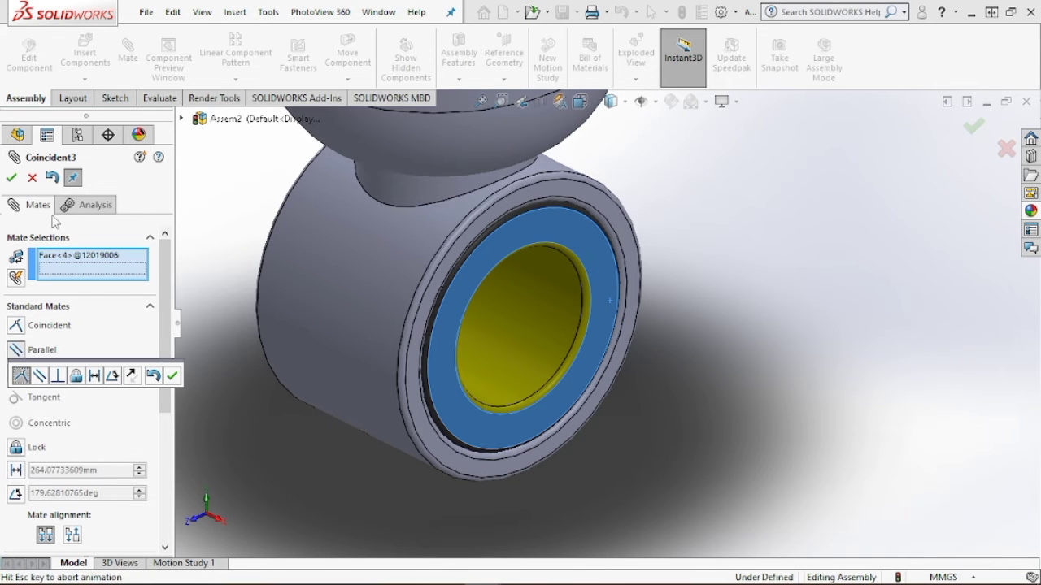
click(13, 178)
Slide the eye mount further up along its axis, clear of the rod's upper end.
scroll(461, 187, down, 5)
scroll(468, 189, up, 10)
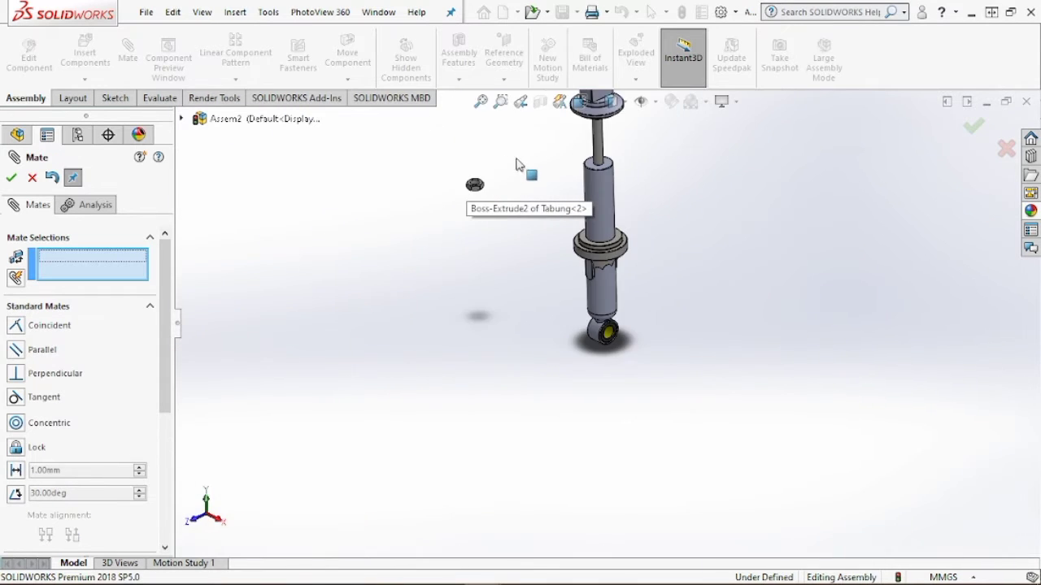
scroll(638, 191, down, 3)
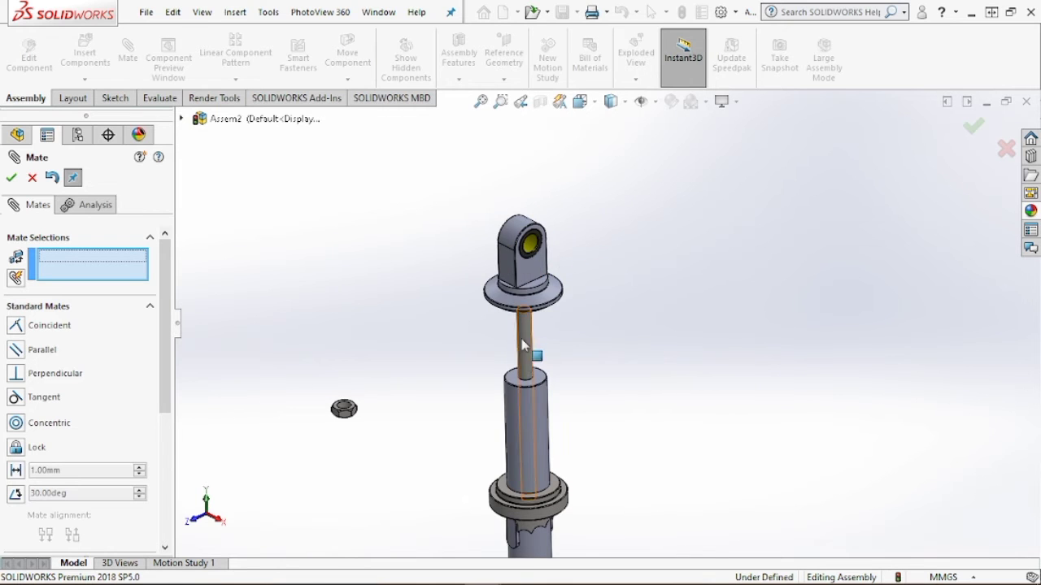
drag(540, 309, 536, 294)
scroll(542, 318, down, 6)
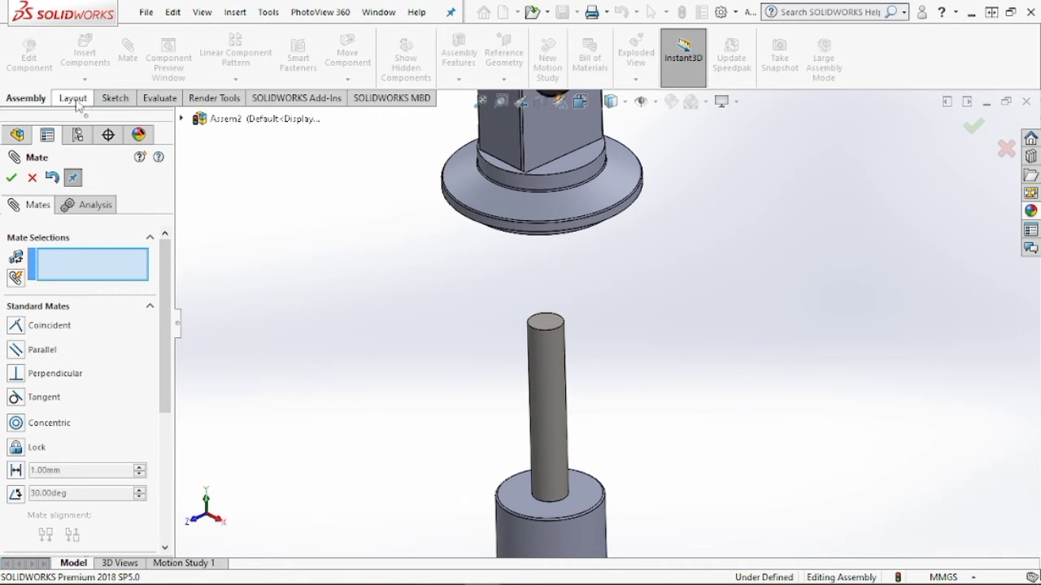
Add a coincident mate between the rod's top end face and the bottom face of the blind hole in the eye mount's underside.
click(554, 325)
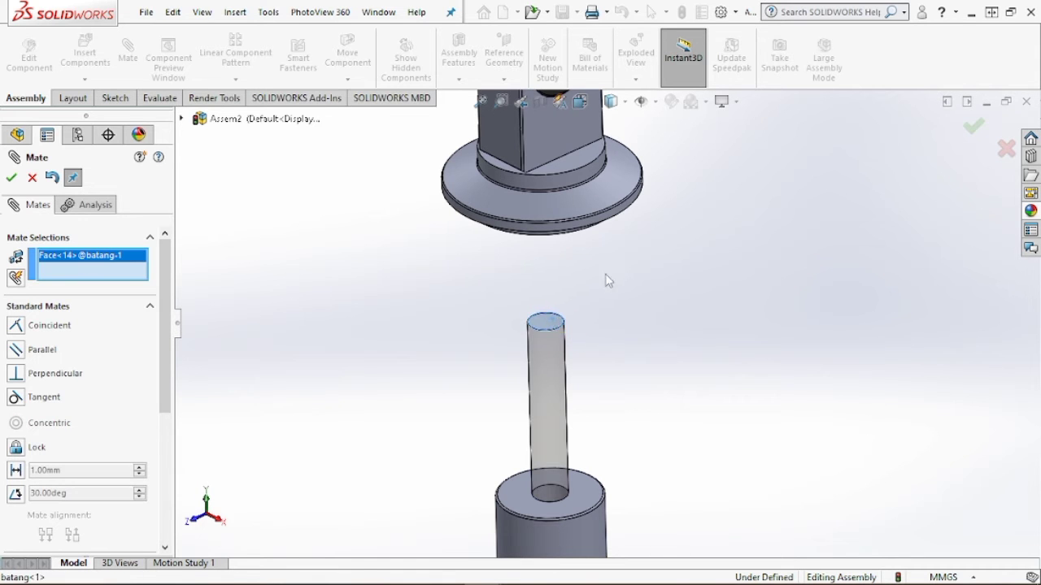
middle_drag(609, 281, 609, 233)
scroll(609, 235, down, 5)
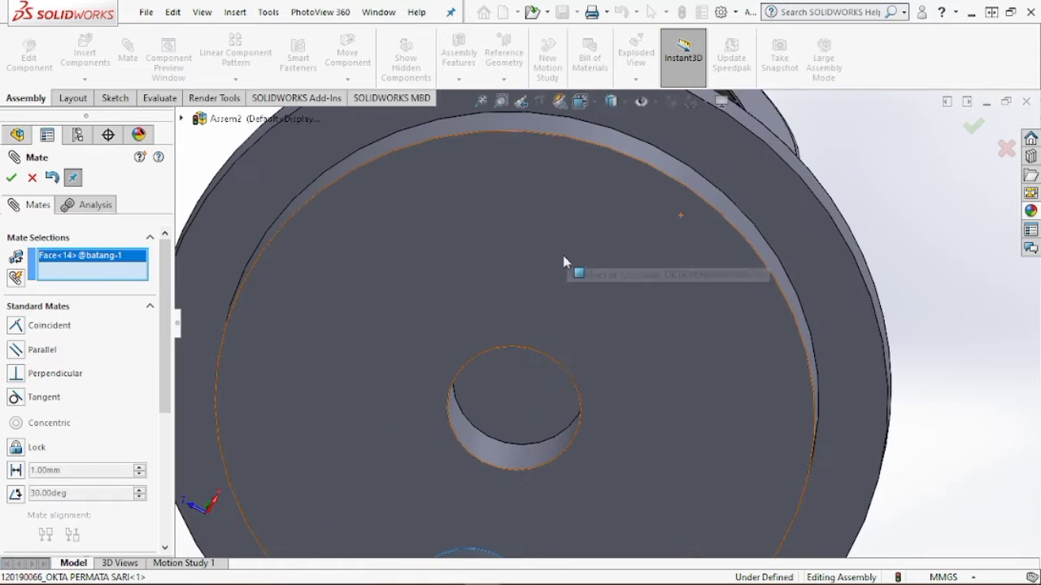
click(528, 404)
scroll(536, 370, up, 5)
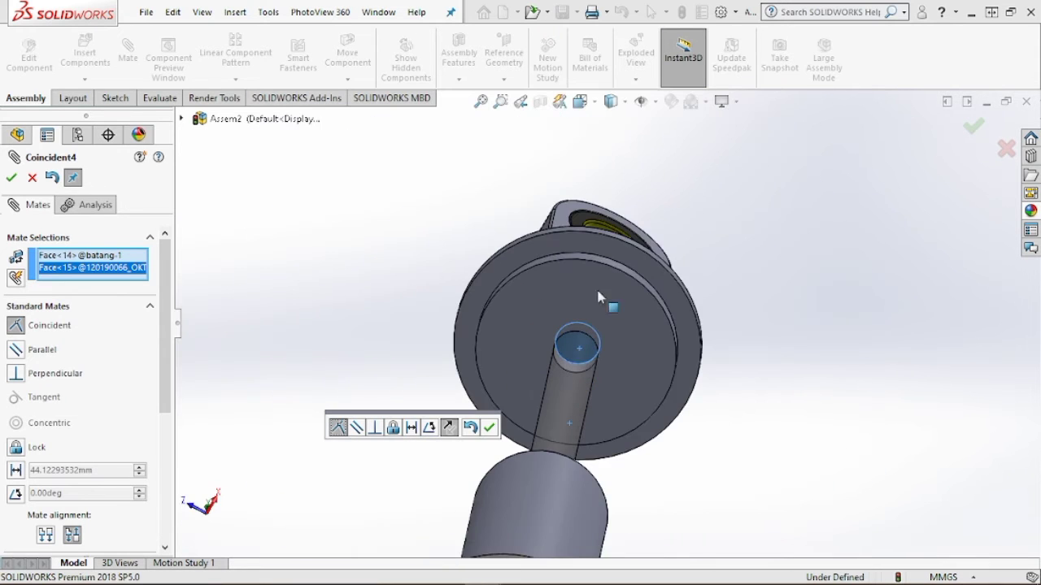
middle_drag(597, 297, 558, 408)
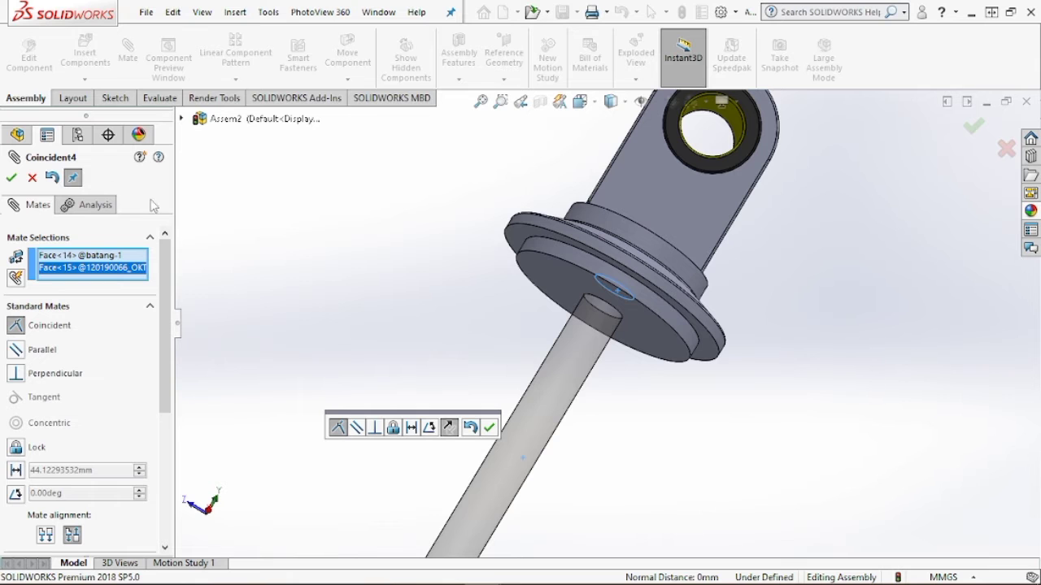
click(15, 179)
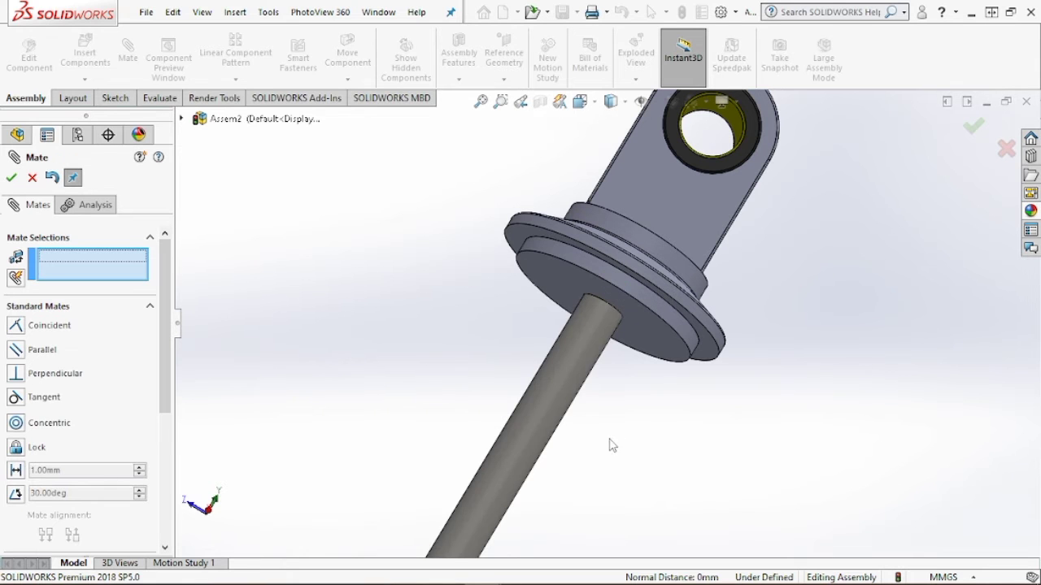
Add a concentric mate between the hex nut's inner cylindrical face and the batang rod.
middle_drag(641, 464, 647, 531)
scroll(616, 453, down, 2)
scroll(581, 462, up, 8)
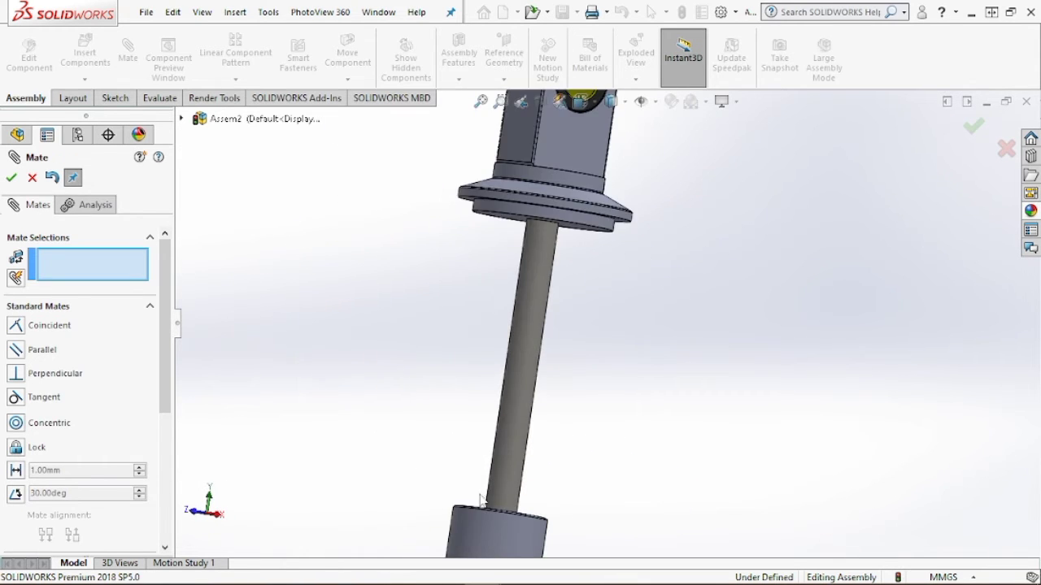
middle_drag(393, 470, 393, 530)
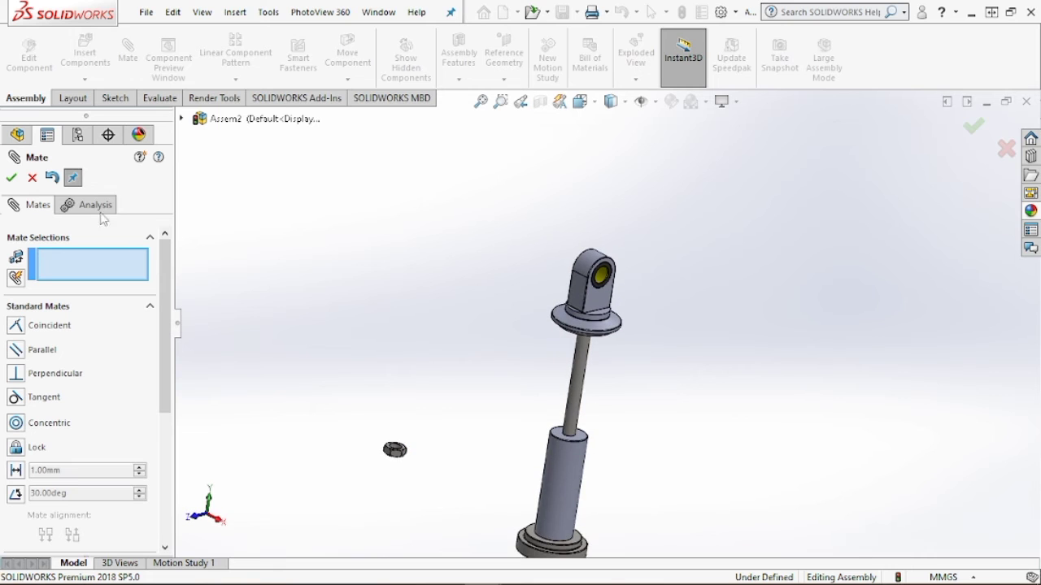
scroll(360, 507, down, 2)
scroll(528, 481, down, 4)
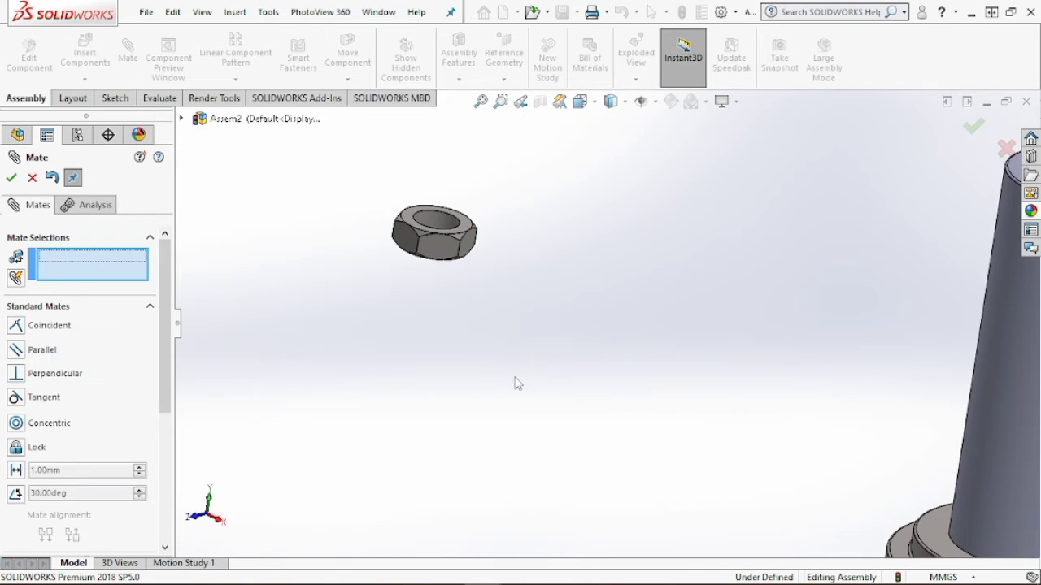
click(444, 243)
scroll(740, 221, up, 5)
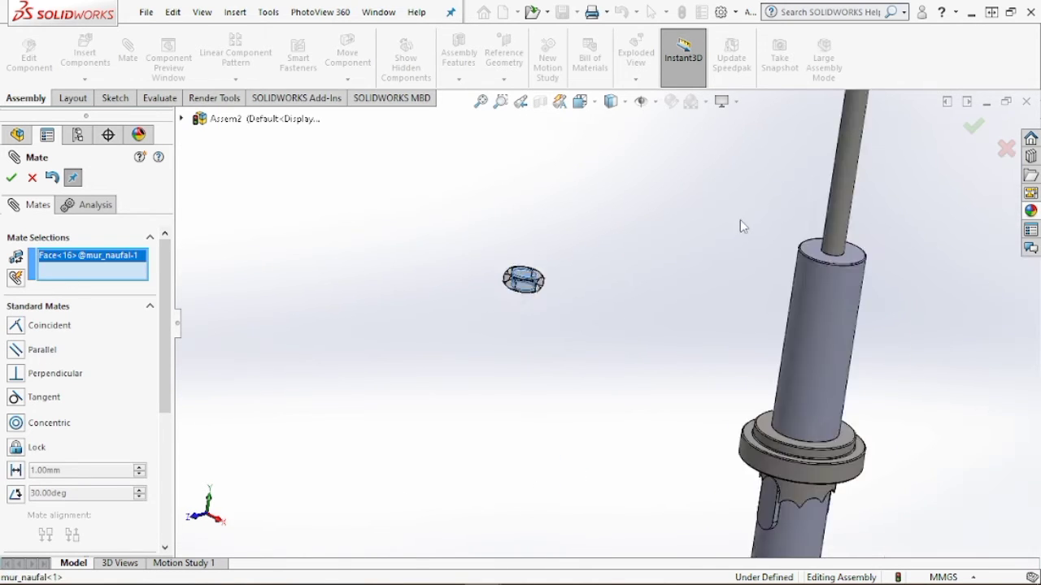
scroll(825, 203, down, 3)
click(557, 297)
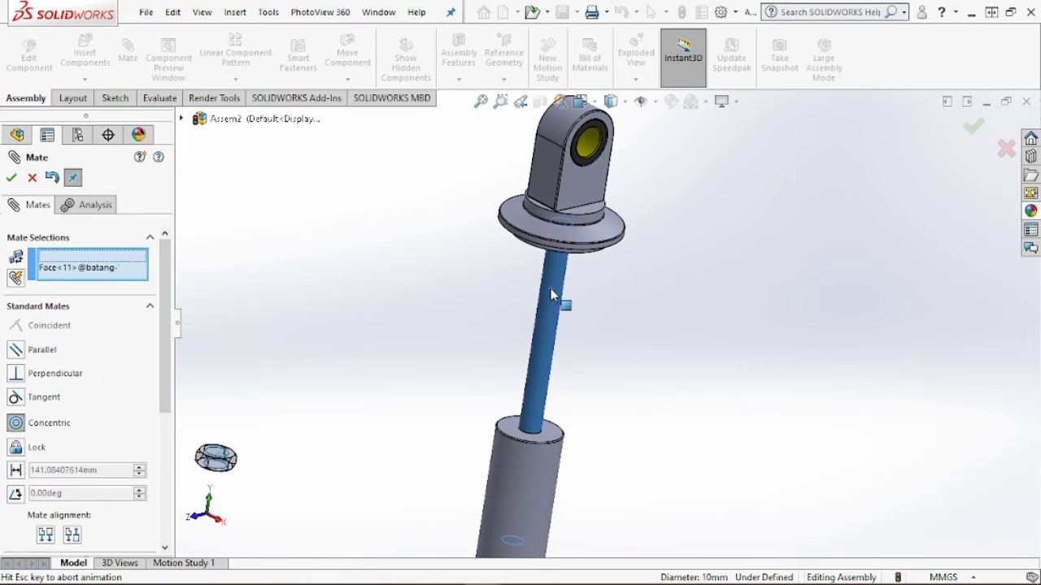
click(11, 178)
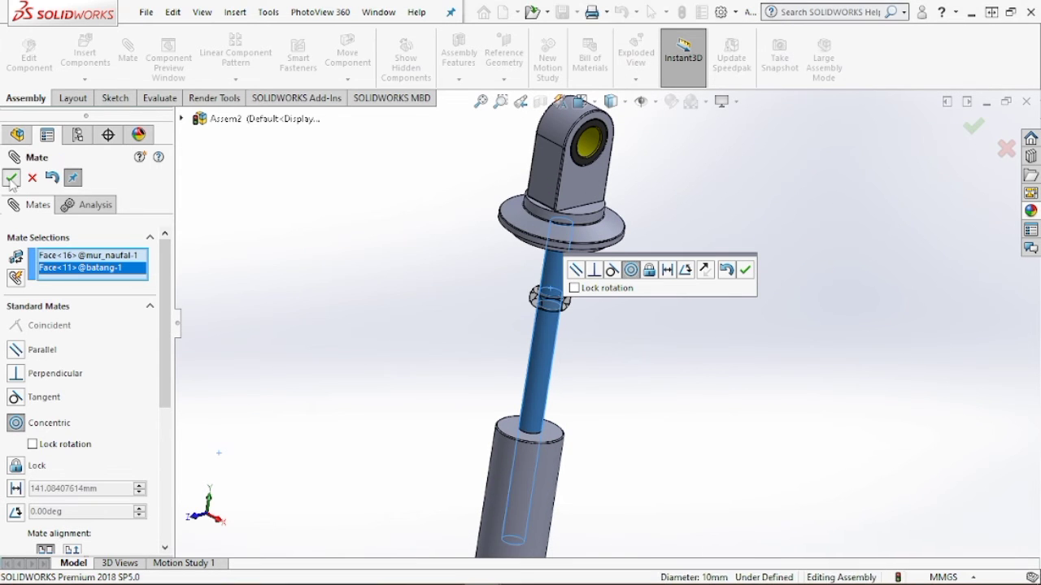
Add a coincident mate between the hex nut's top face and the flat underside of the eye mount's flange.
scroll(511, 318, down, 5)
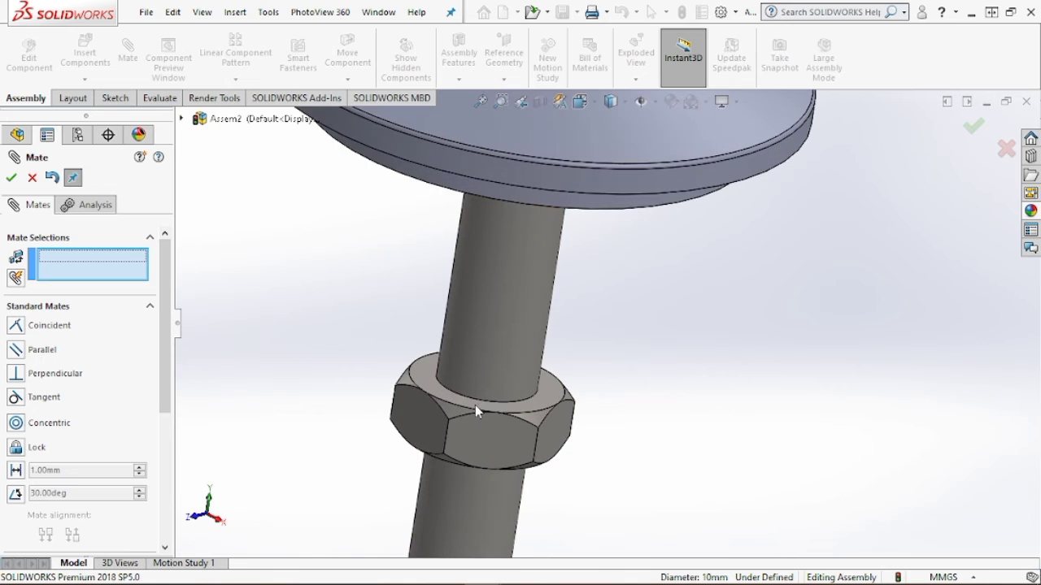
click(437, 391)
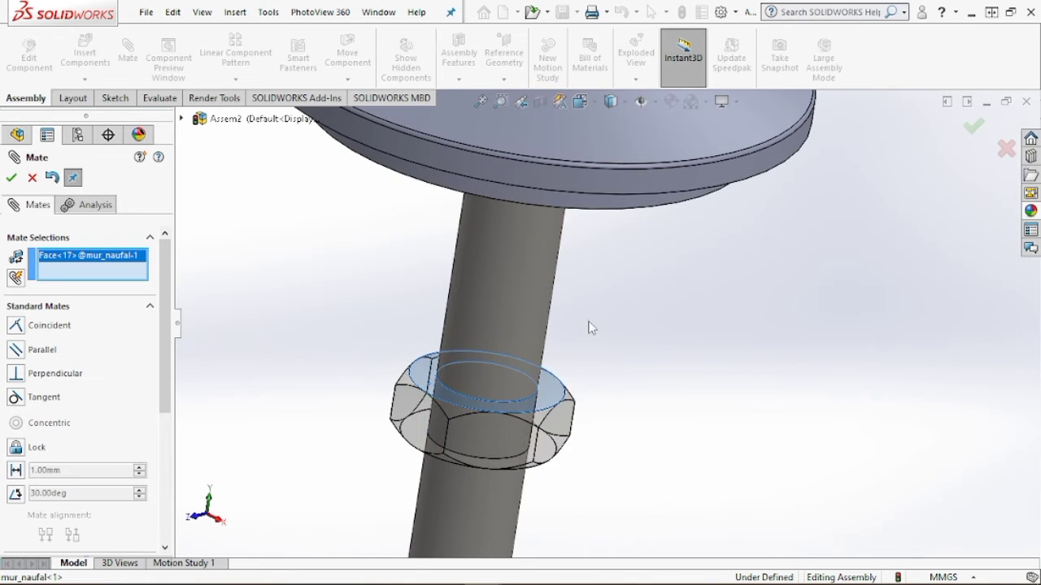
middle_drag(437, 391, 621, 184)
click(621, 184)
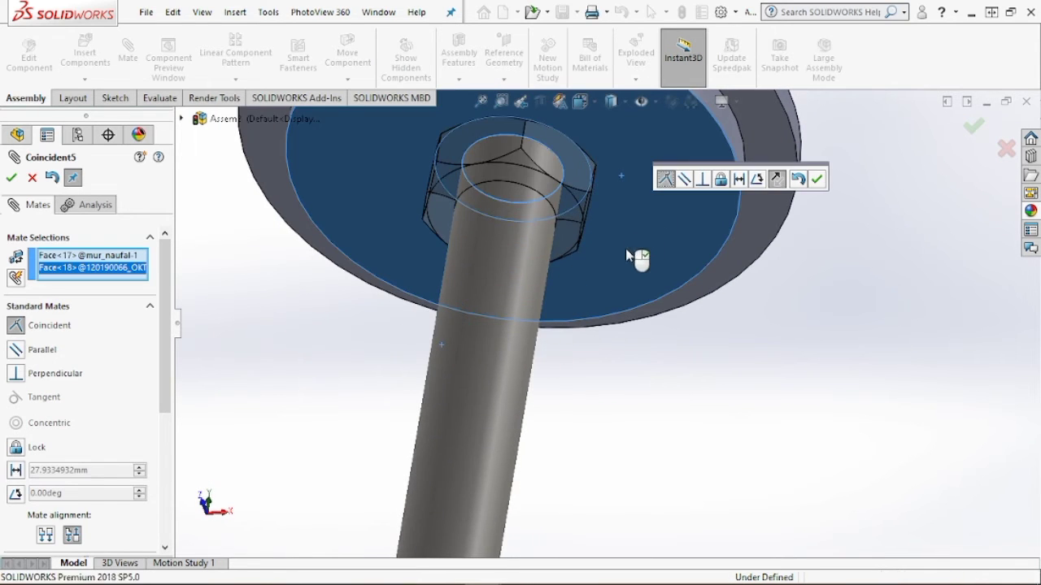
middle_drag(641, 260, 599, 291)
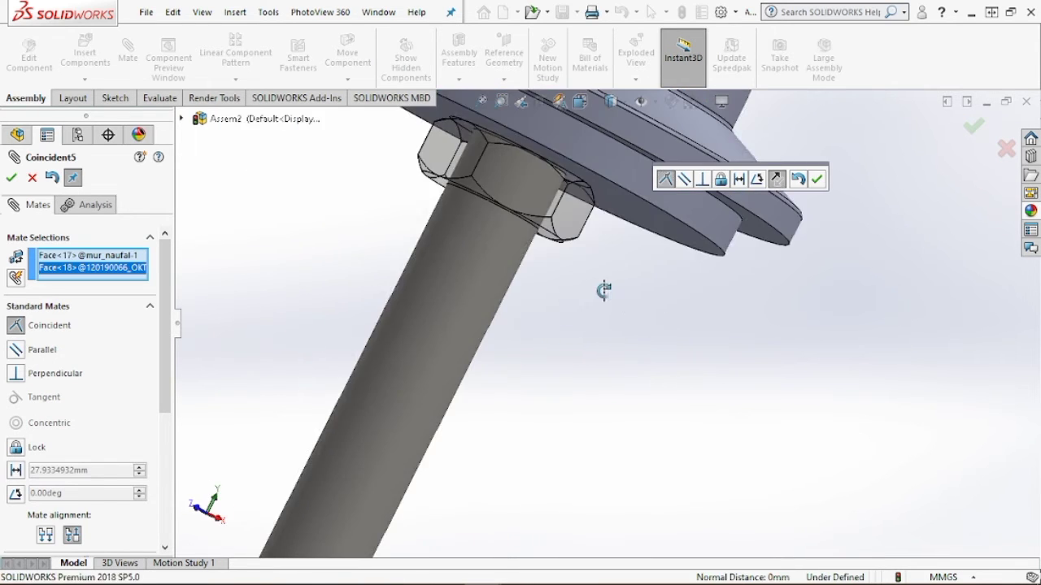
click(12, 178)
Examine the nut seated under the eye mount and the whole shock absorber from several angles.
scroll(557, 344, up, 5)
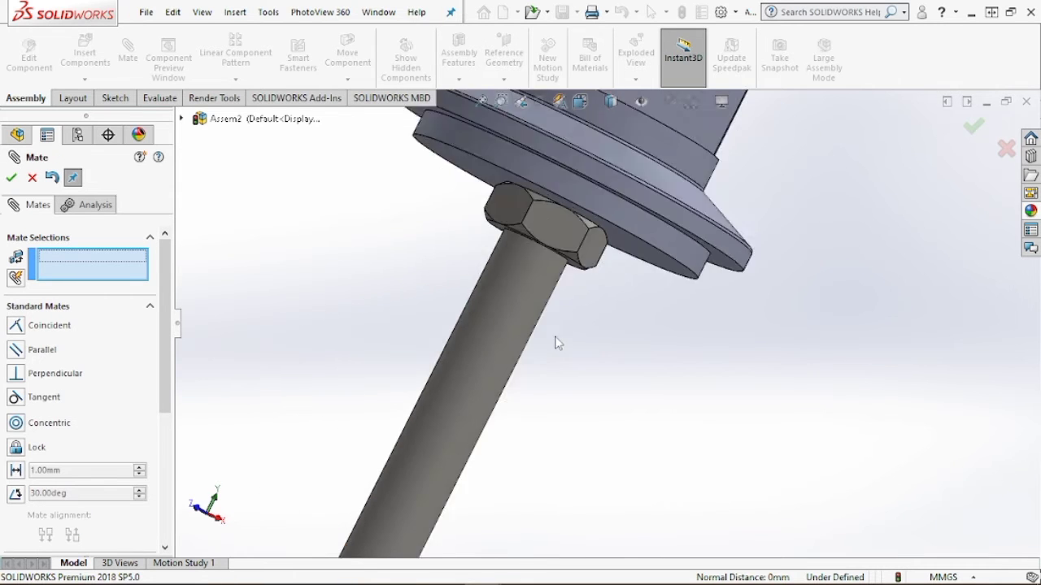
middle_drag(560, 392, 579, 380)
scroll(582, 380, down, 2)
scroll(659, 403, up, 3)
scroll(692, 417, up, 2)
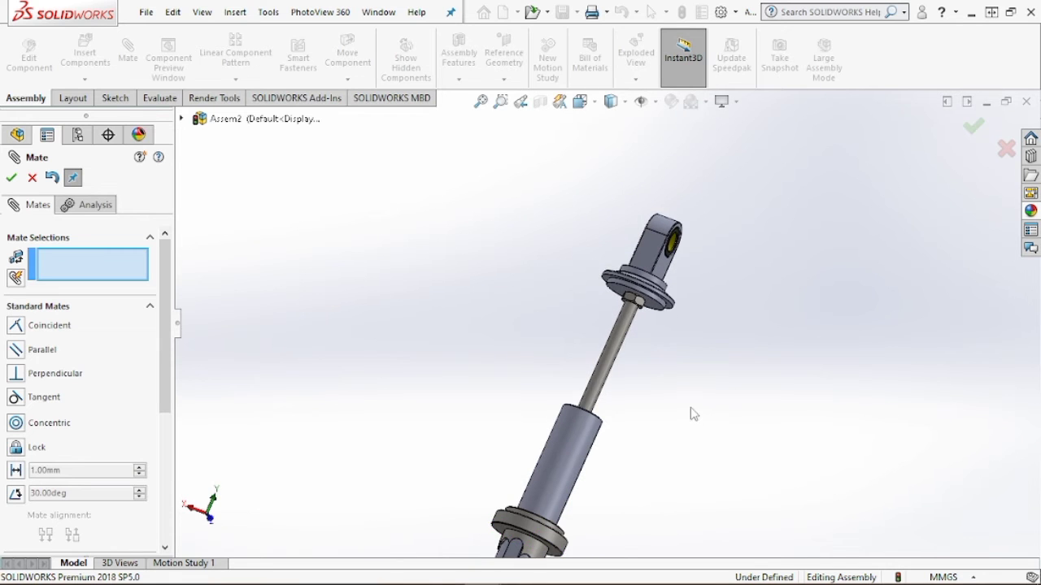
middle_drag(691, 413, 544, 312)
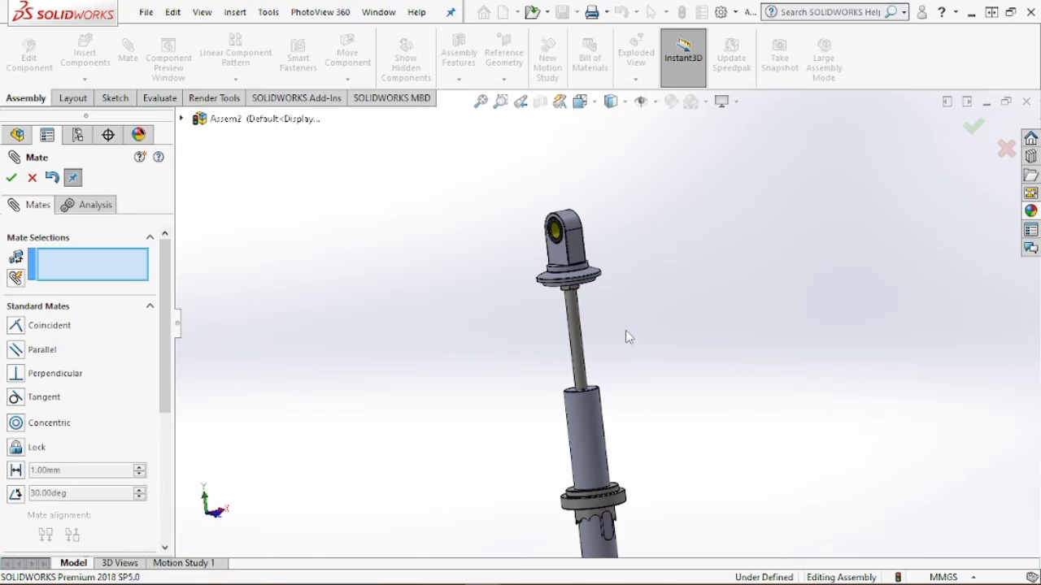
scroll(625, 336, up, 3)
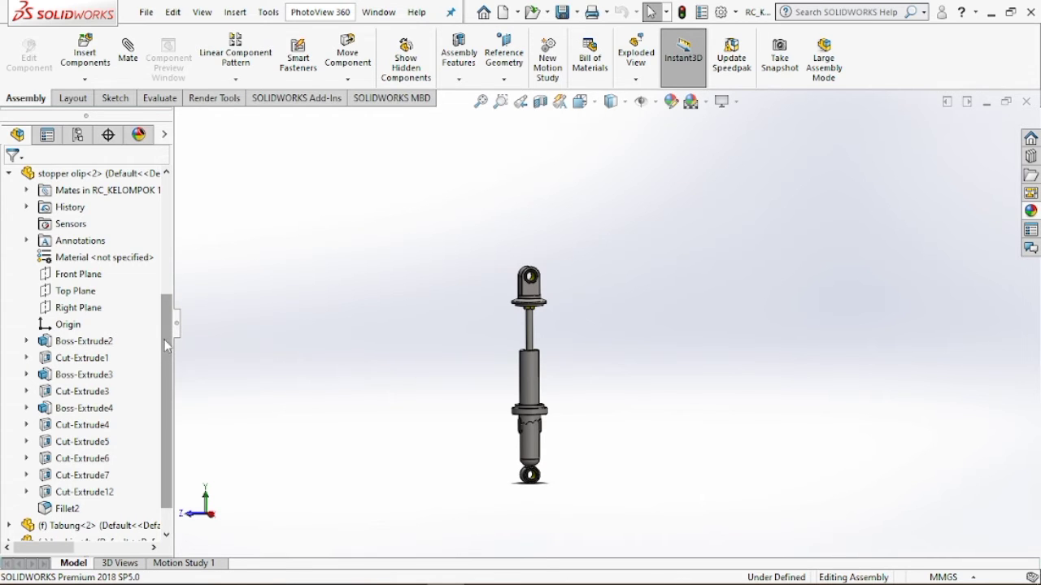
Open the stopper olip component for in-place editing within the RC_KELOMPOK 1 assembly.
drag(165, 345, 165, 266)
click(74, 309)
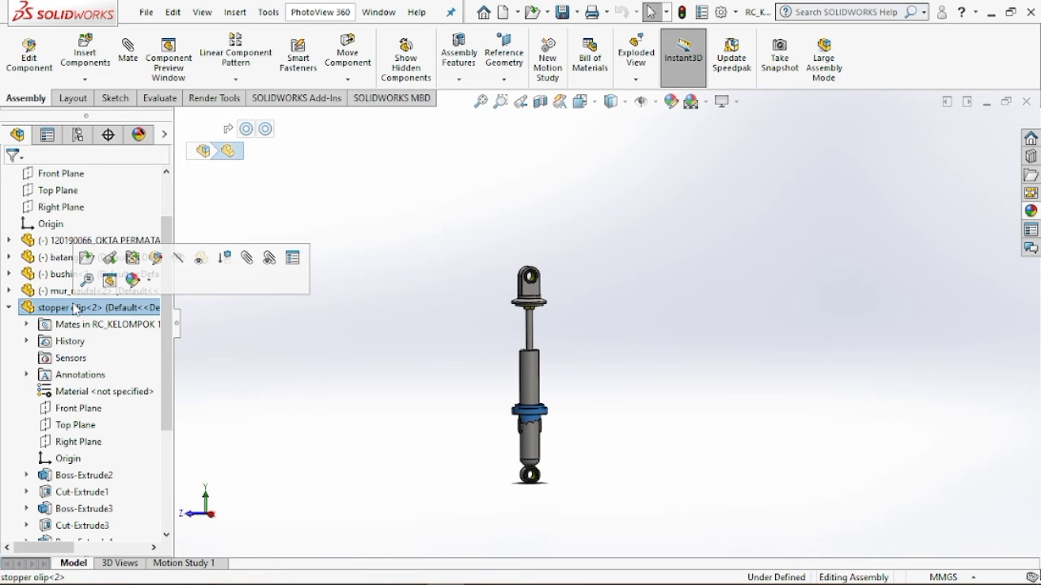
click(156, 258)
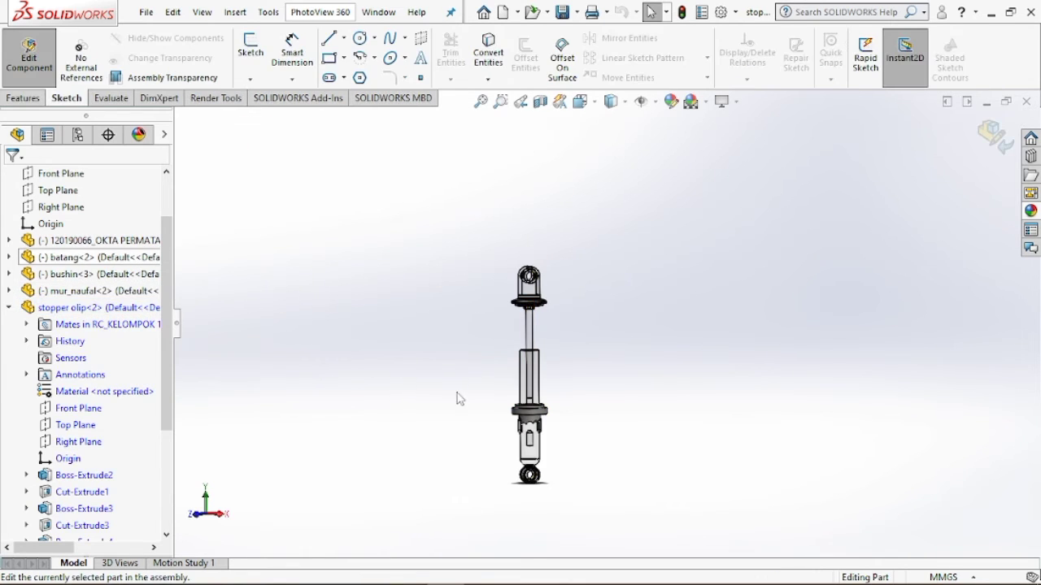
scroll(457, 398, down, 2)
middle_drag(606, 381, 618, 366)
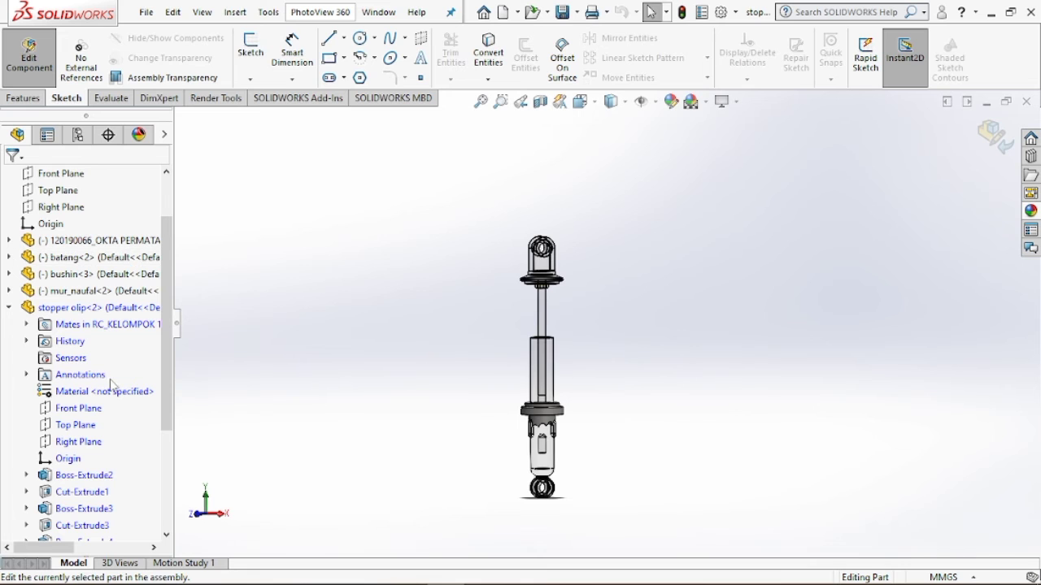
Orient the view normal to the stopper olip's Front Plane and start a sketch on that plane.
scroll(82, 399, down, 1)
click(82, 361)
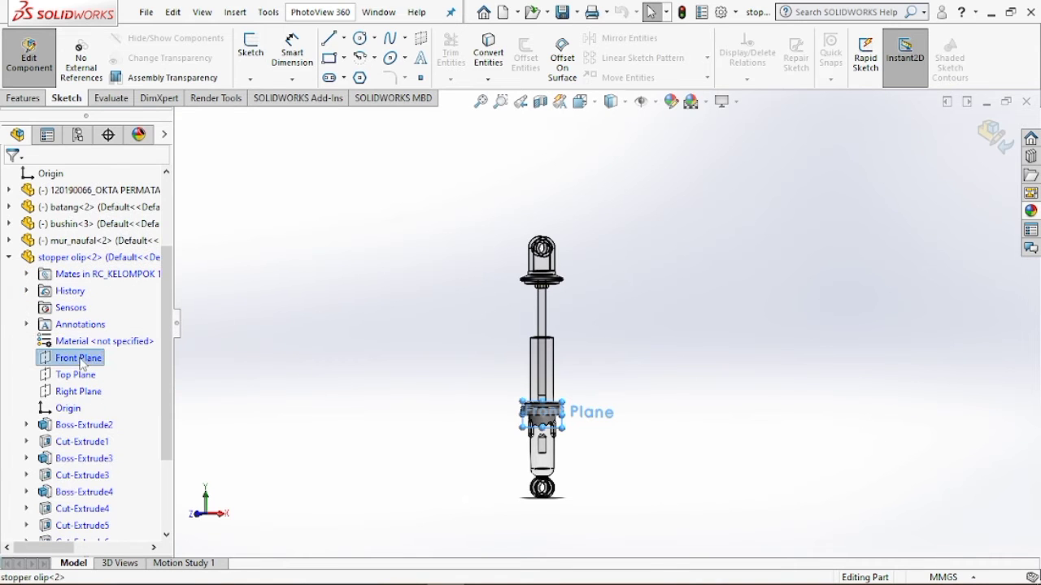
right_click(81, 361)
click(163, 314)
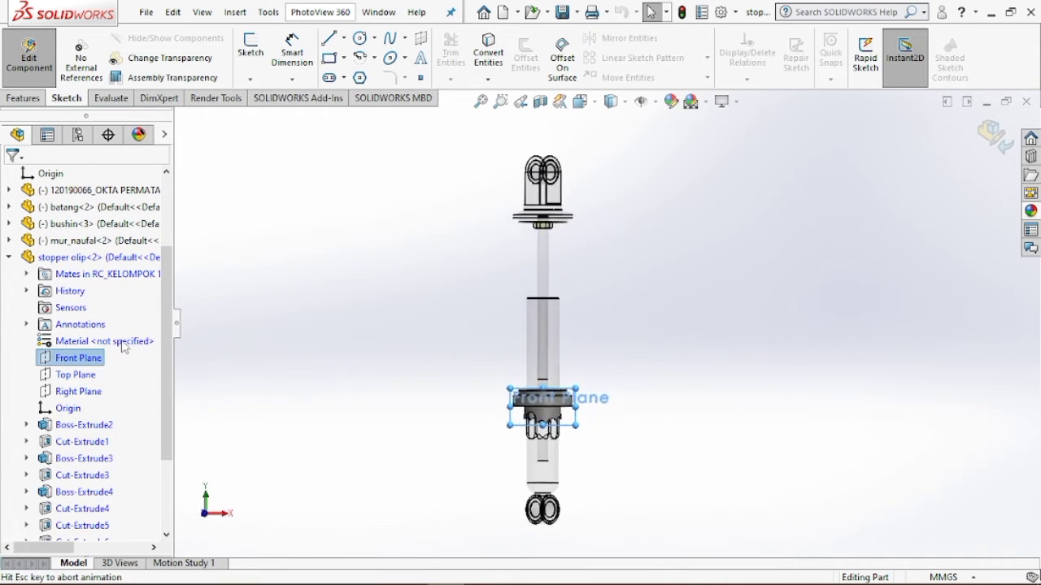
right_click(98, 358)
click(108, 310)
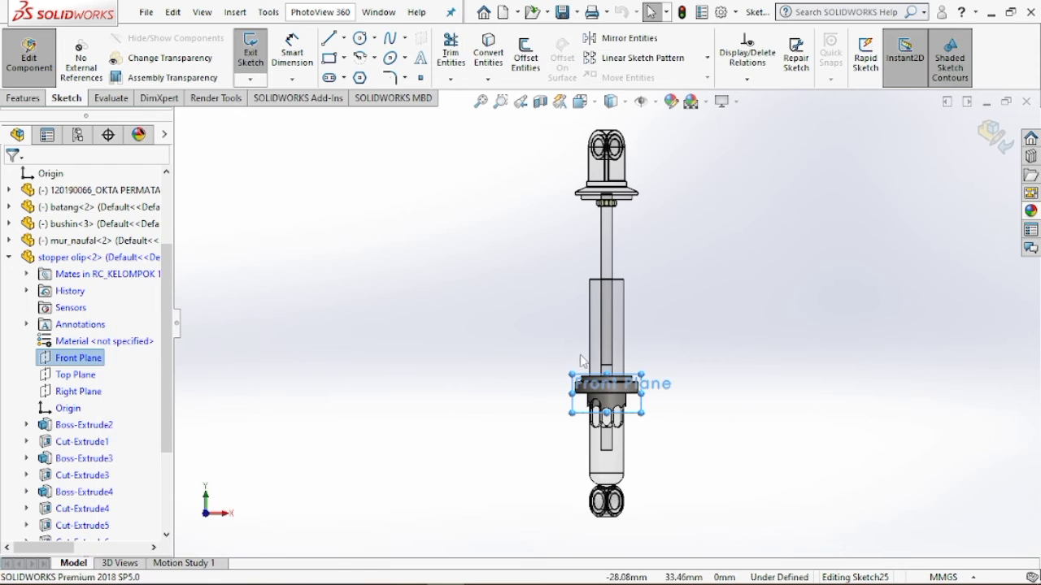
Sketch a circle in the corner between the stopper's upper collar and wide flange, and set its diameter to 5 mm.
scroll(614, 343, down, 5)
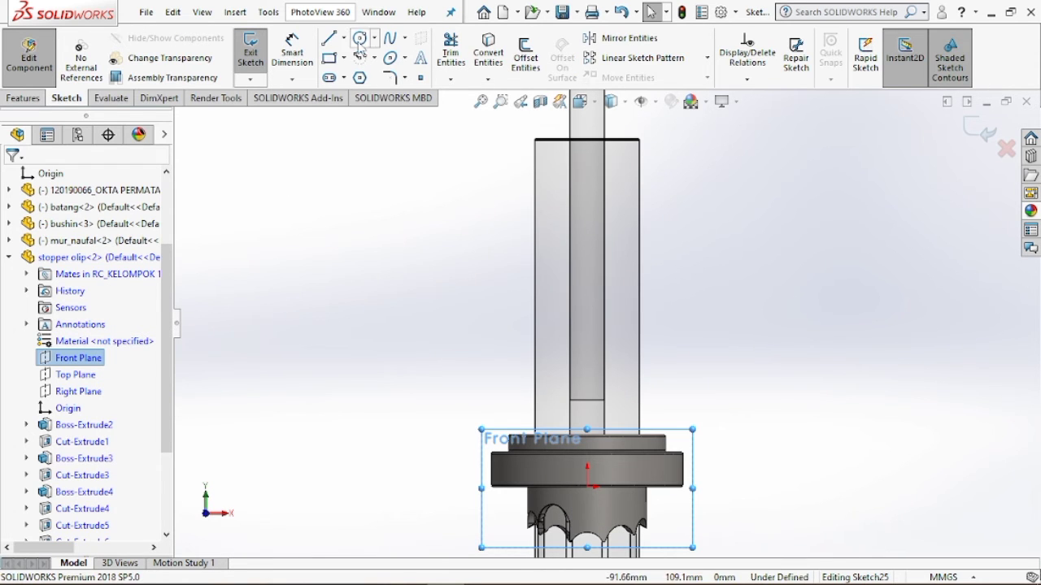
scroll(500, 352, down, 10)
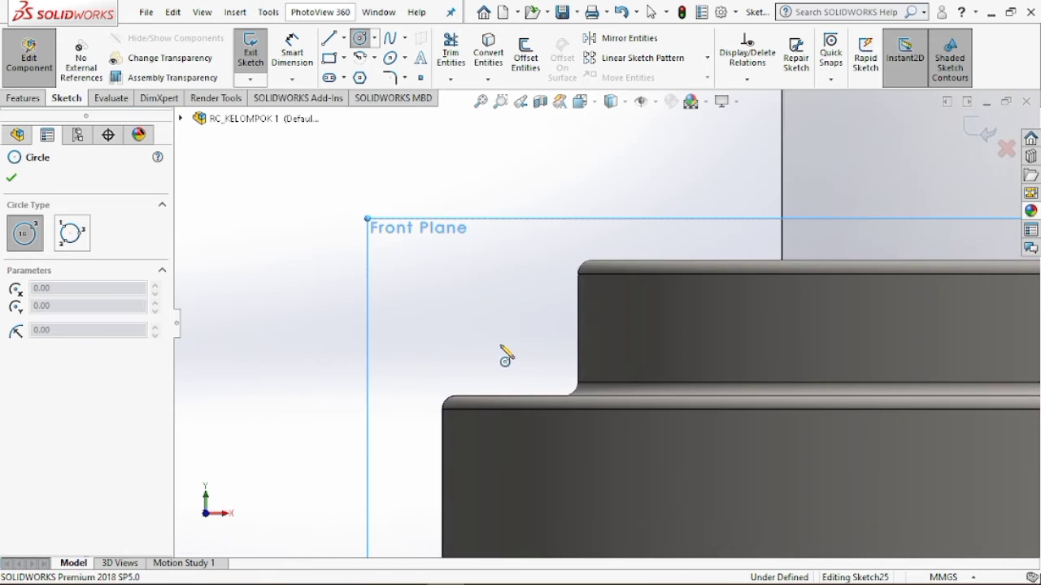
scroll(505, 358, down, 2)
click(514, 325)
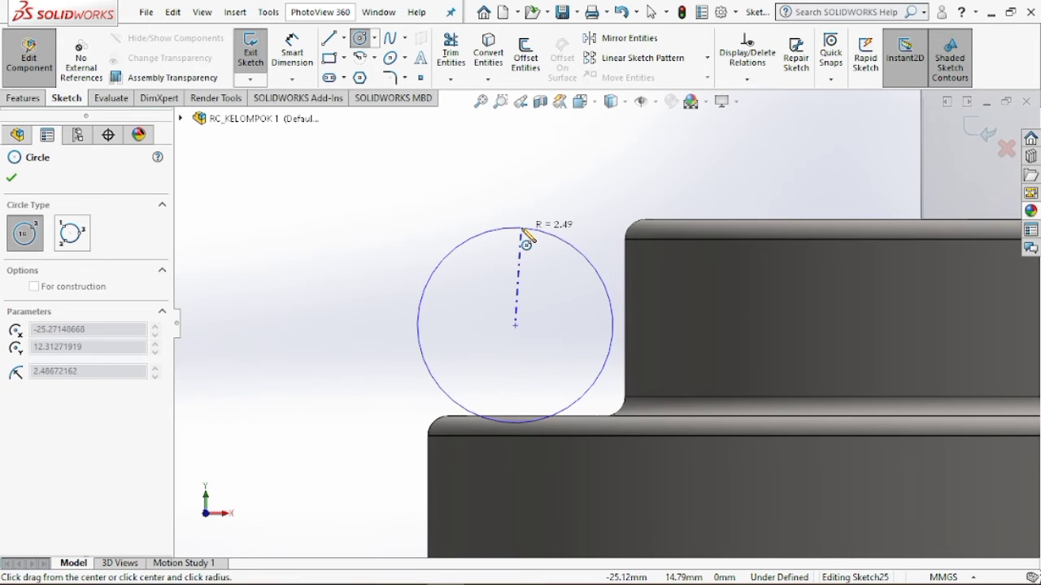
click(523, 231)
click(292, 51)
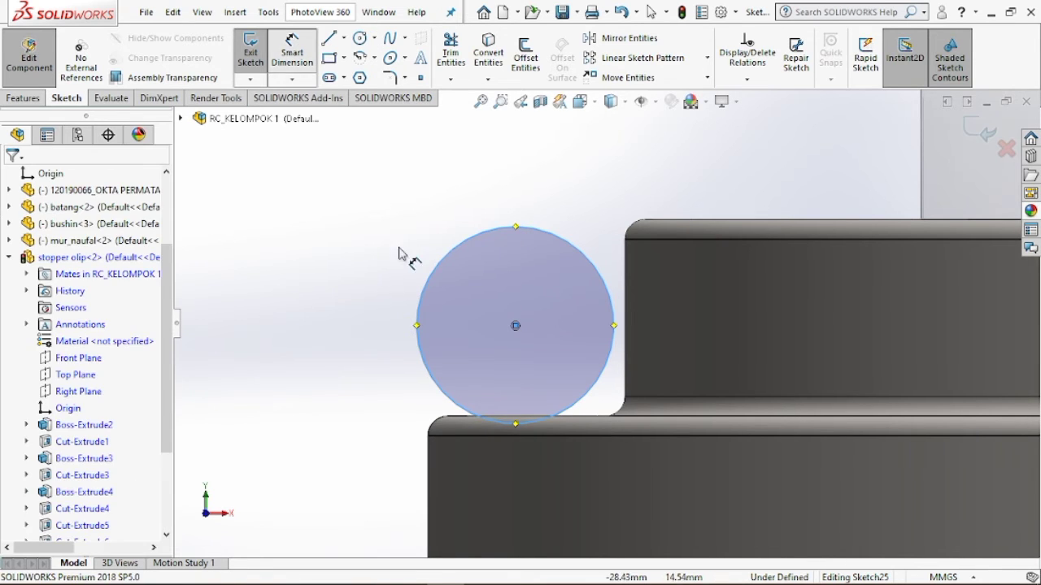
click(424, 296)
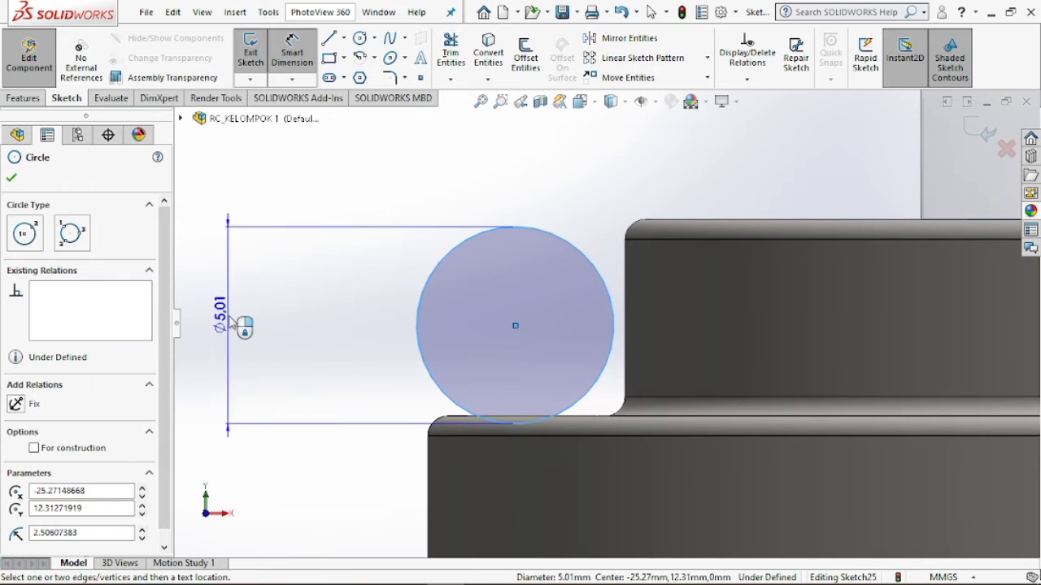
click(208, 320)
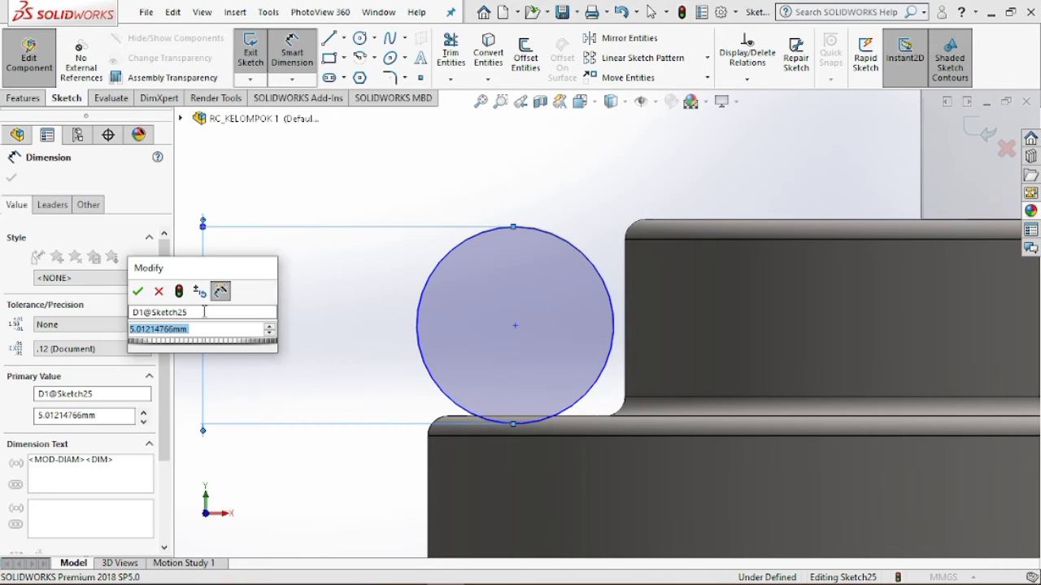
text(5)
key(Return)
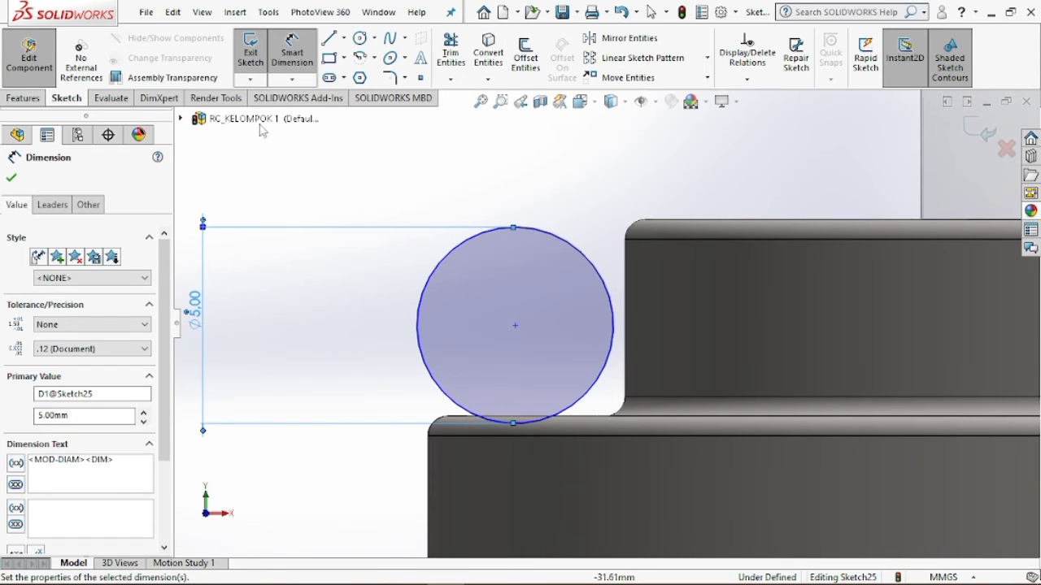
Dimension the circle's centre 2.5 mm horizontally from the vertical side edge of the stopper's upper collar.
click(304, 70)
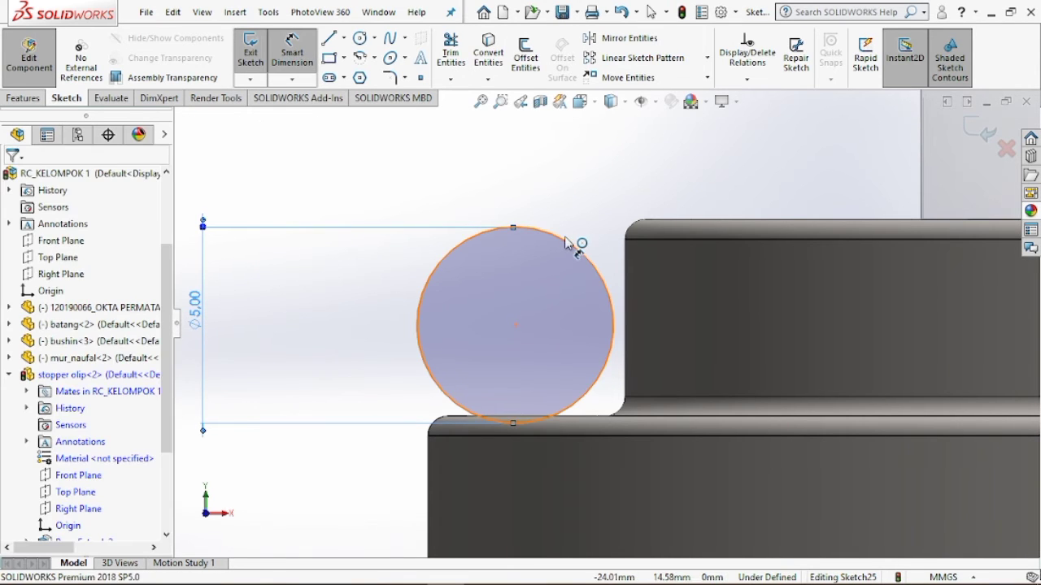
click(608, 293)
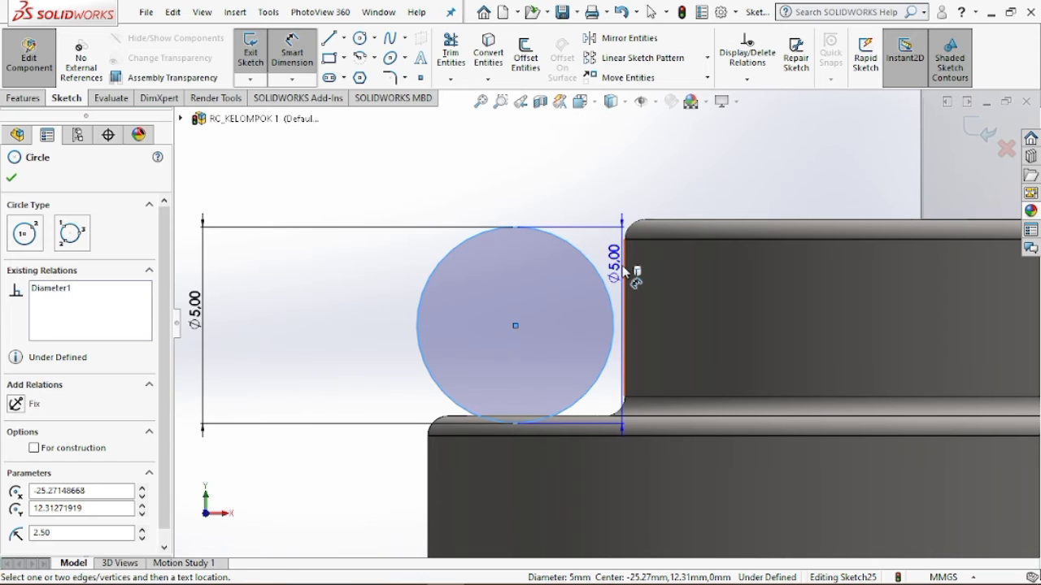
click(624, 271)
click(624, 141)
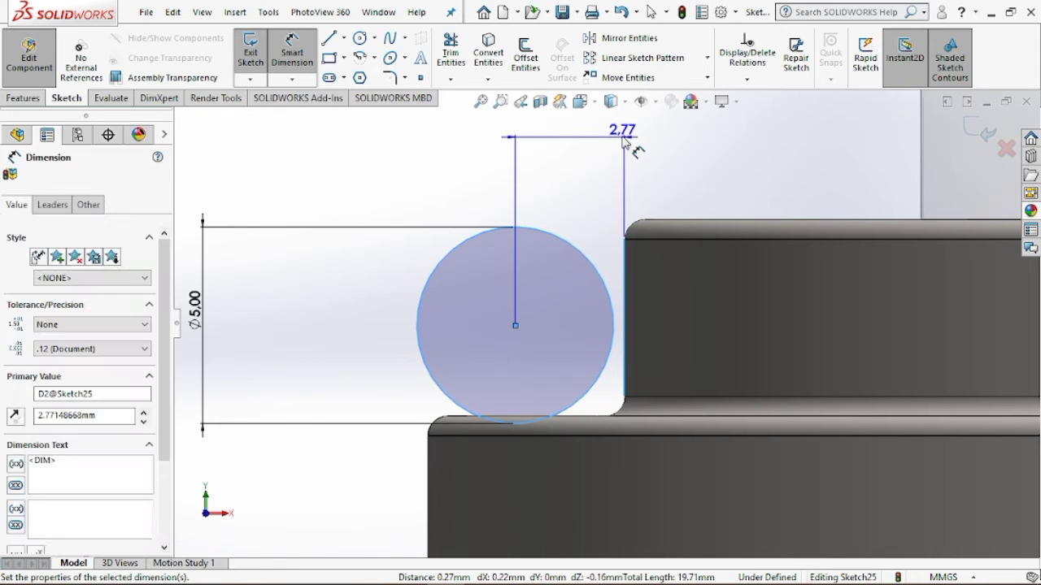
text(2,5)
key(Return)
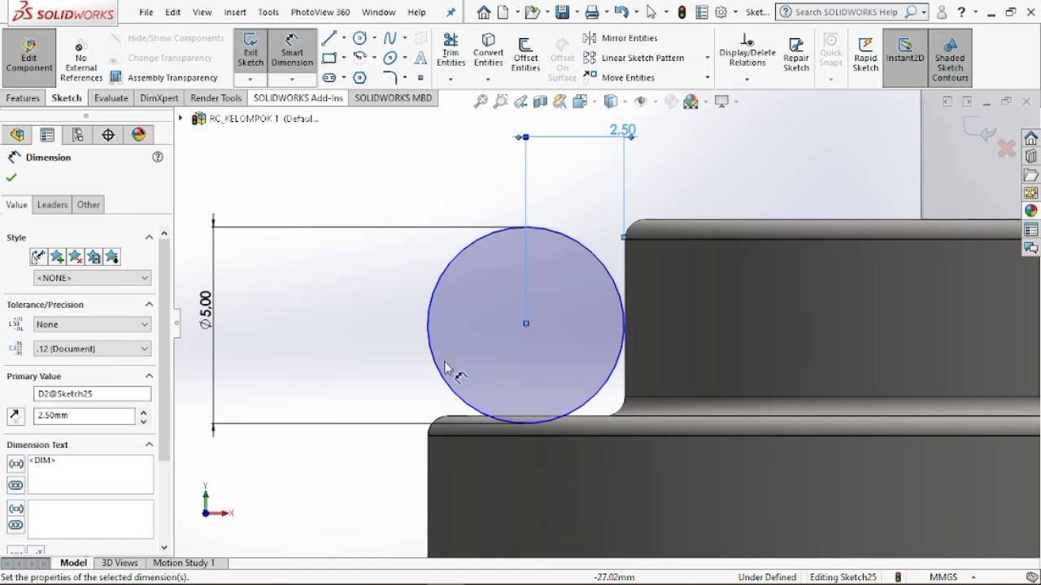
Dimension the circle's centre 2.5 mm above the top edge of the stopper's wide flange and exit the sketch.
click(561, 426)
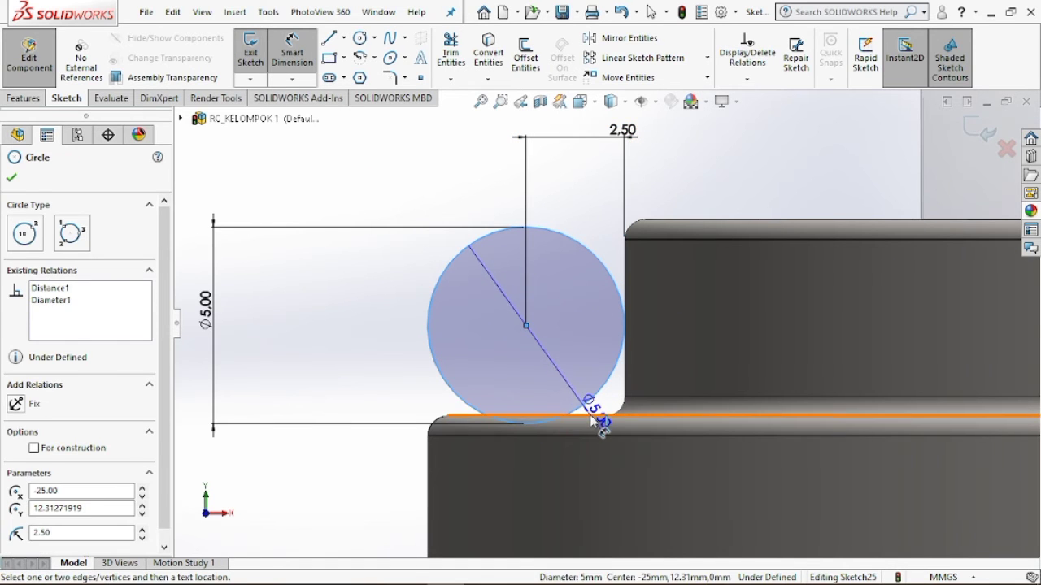
click(598, 423)
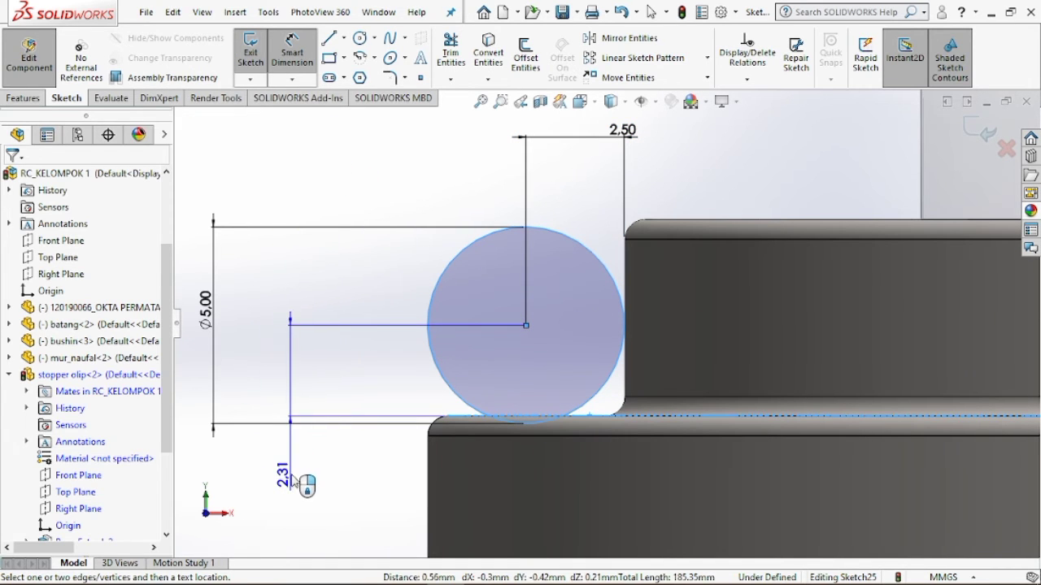
click(294, 482)
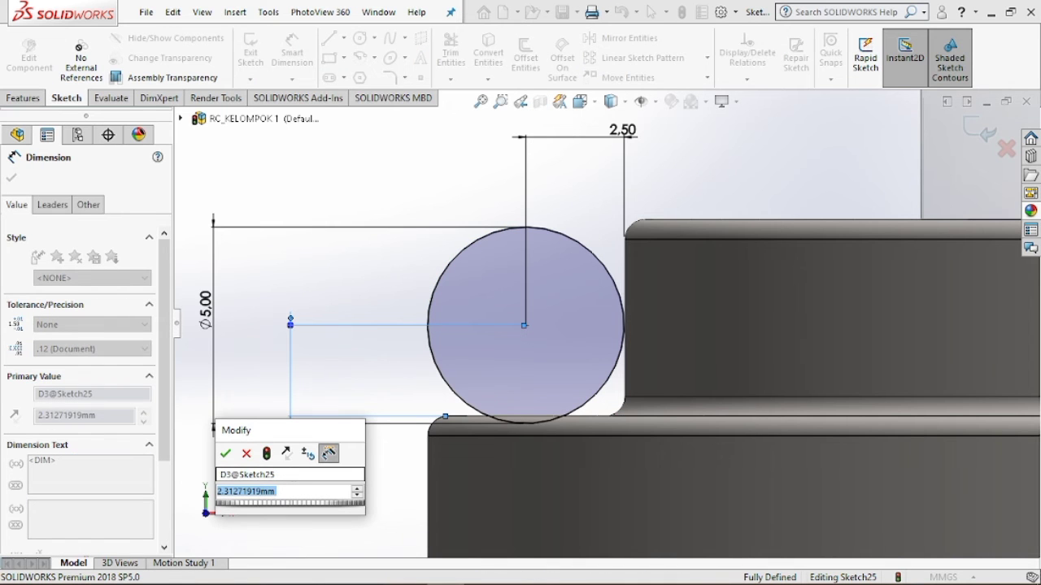
text(2.5)
key(Return)
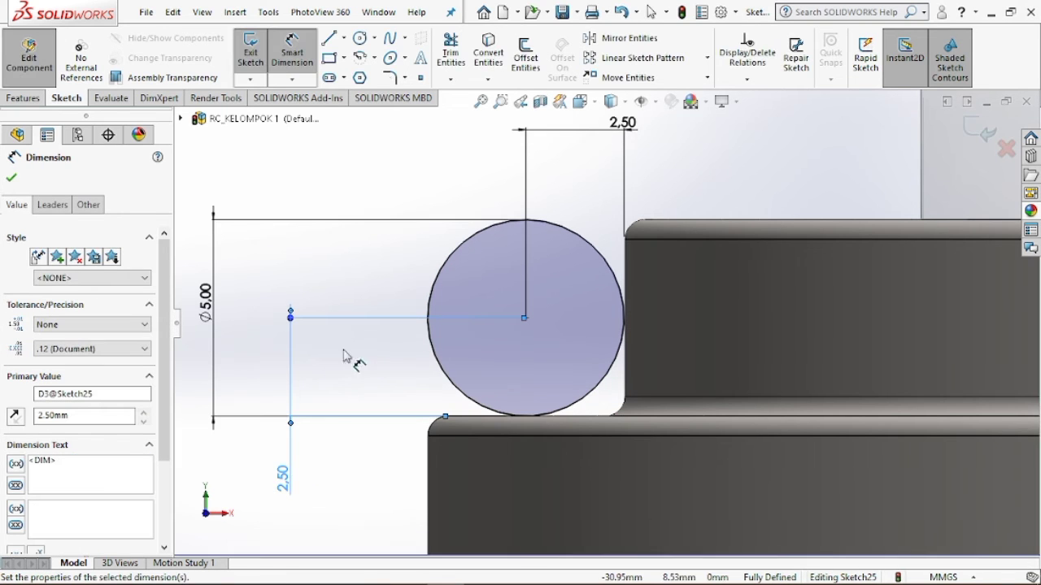
scroll(618, 305, up, 5)
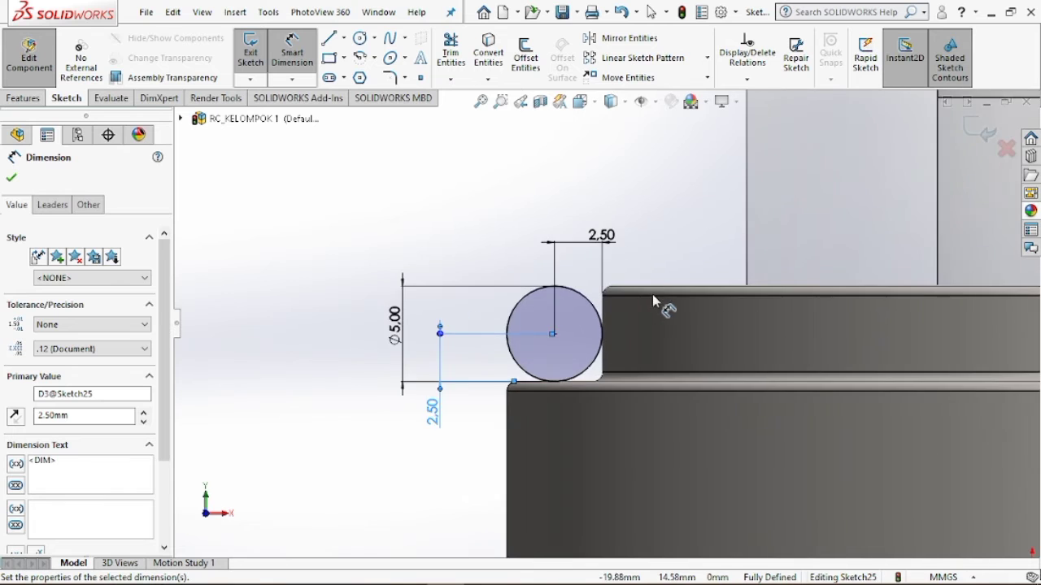
click(253, 47)
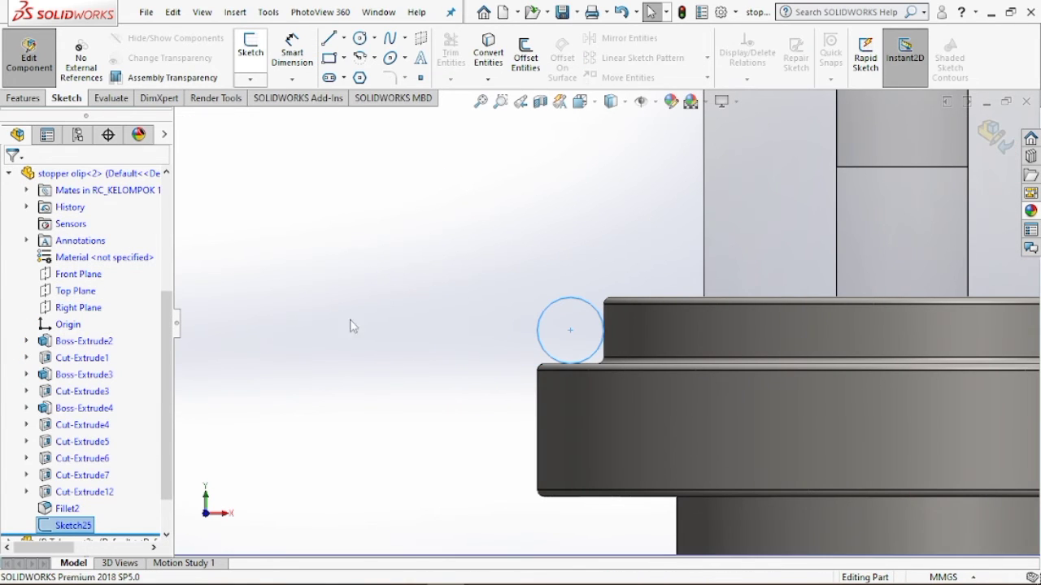
Start a second sketch on the stopper olip's Front Plane.
scroll(79, 391, up, 4)
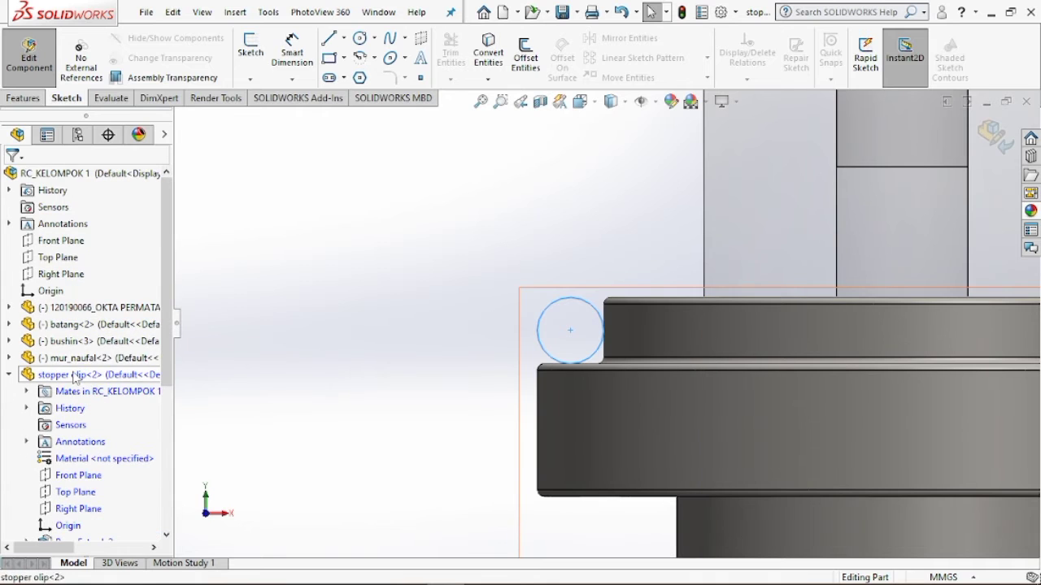
right_click(75, 376)
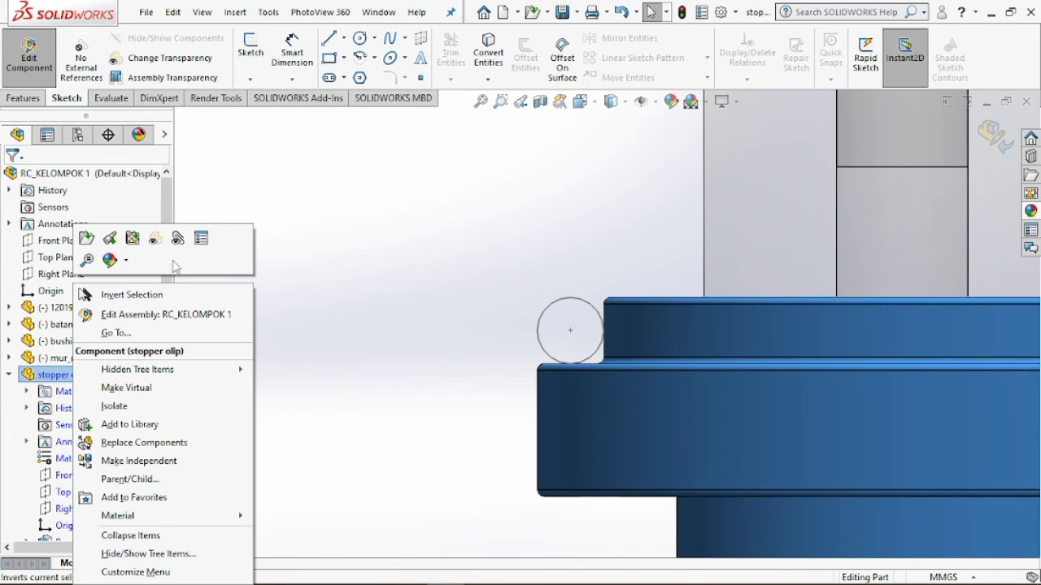
click(259, 343)
scroll(167, 374, down, 5)
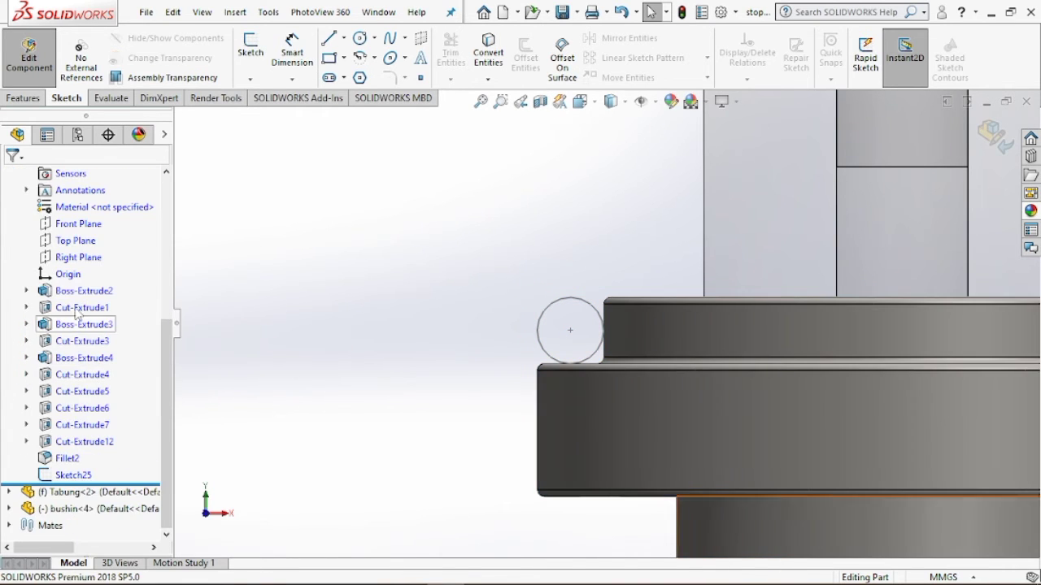
right_click(78, 225)
click(84, 199)
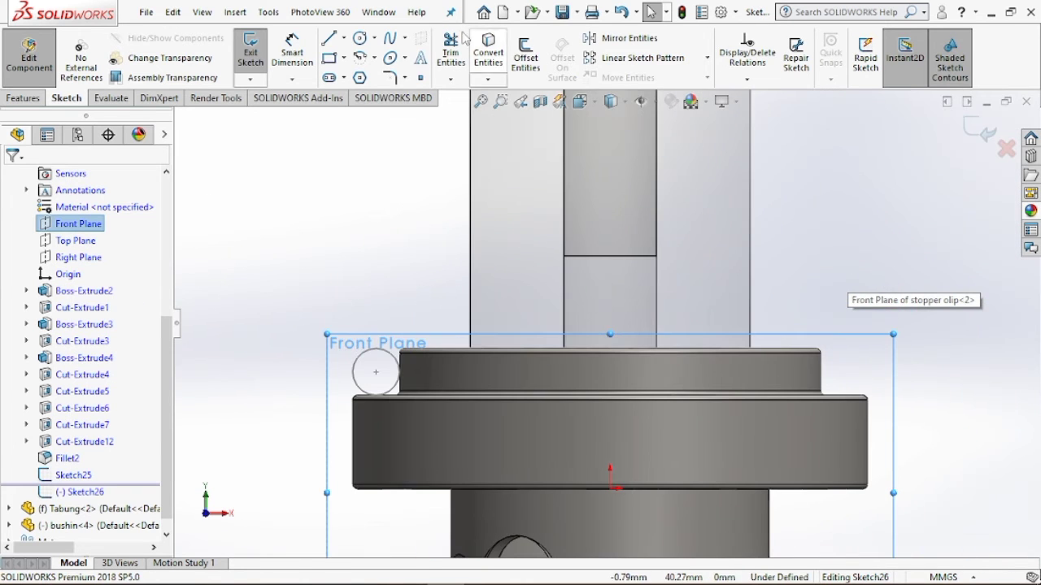
Start a line at the midpoint of the upper edge of the stopper's wide flange.
scroll(638, 360, down, 3)
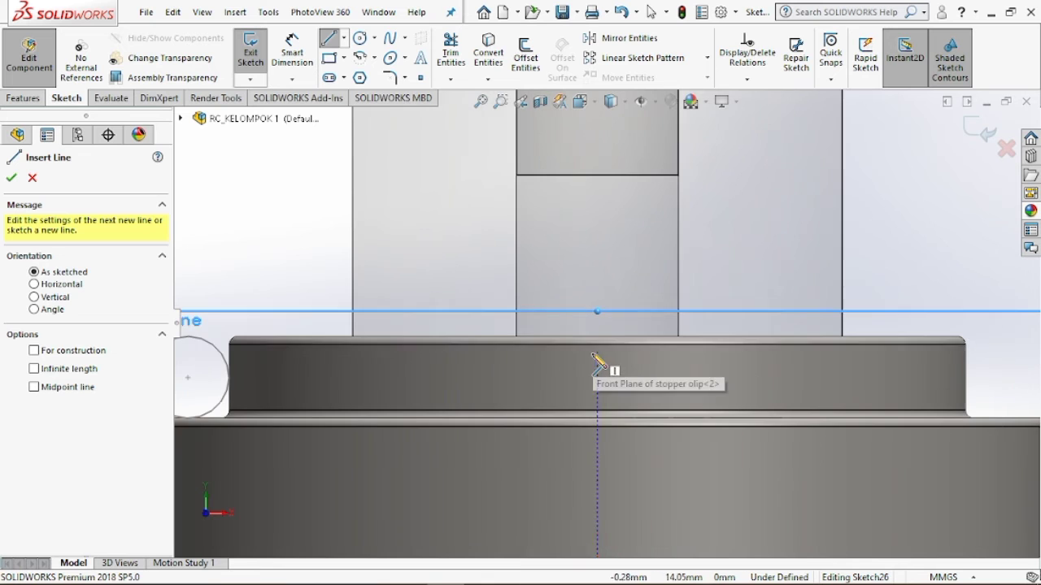
scroll(622, 420, down, 2)
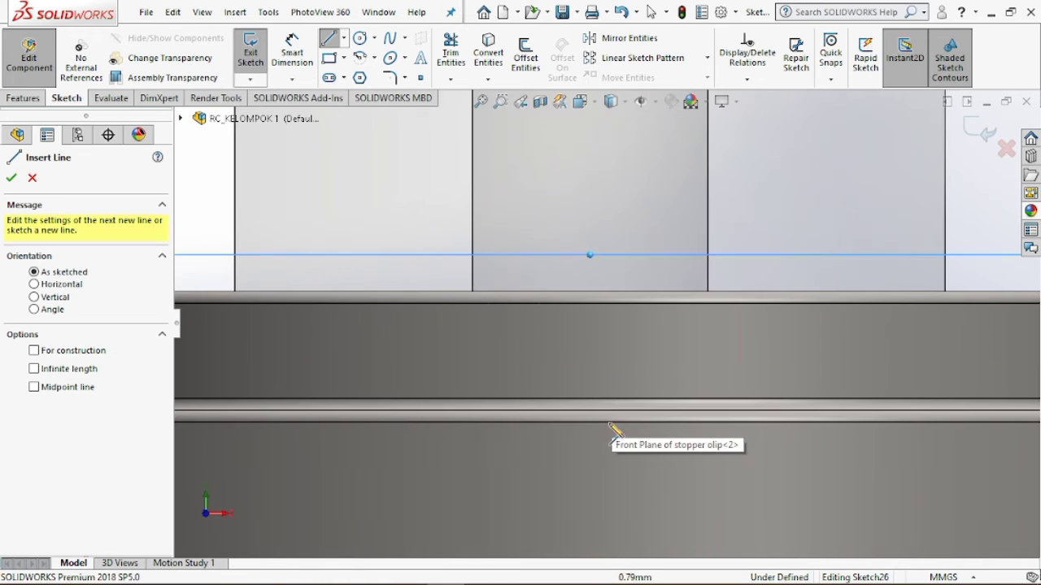
scroll(639, 376, up, 2)
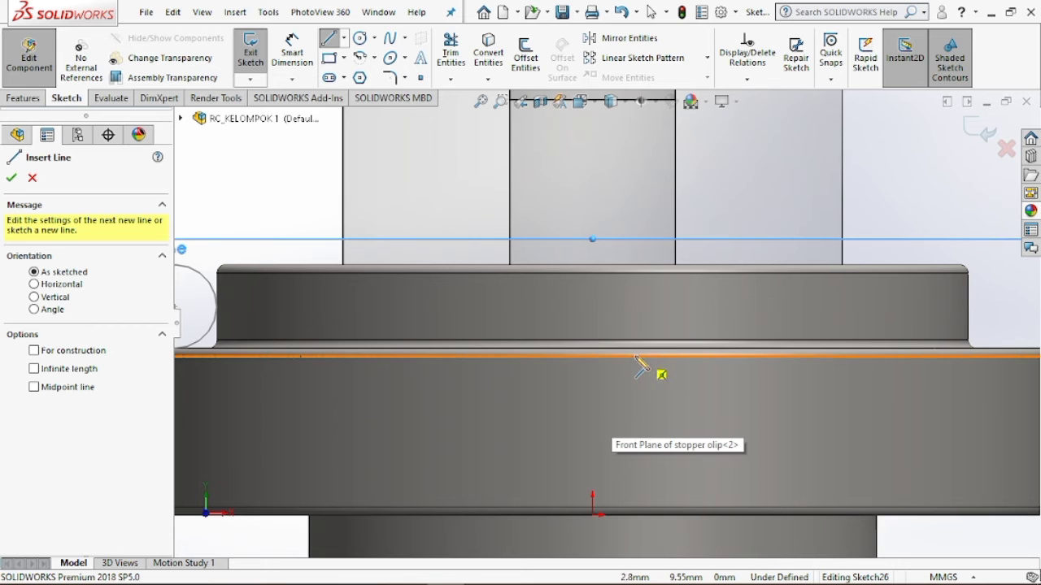
scroll(630, 360, down, 3)
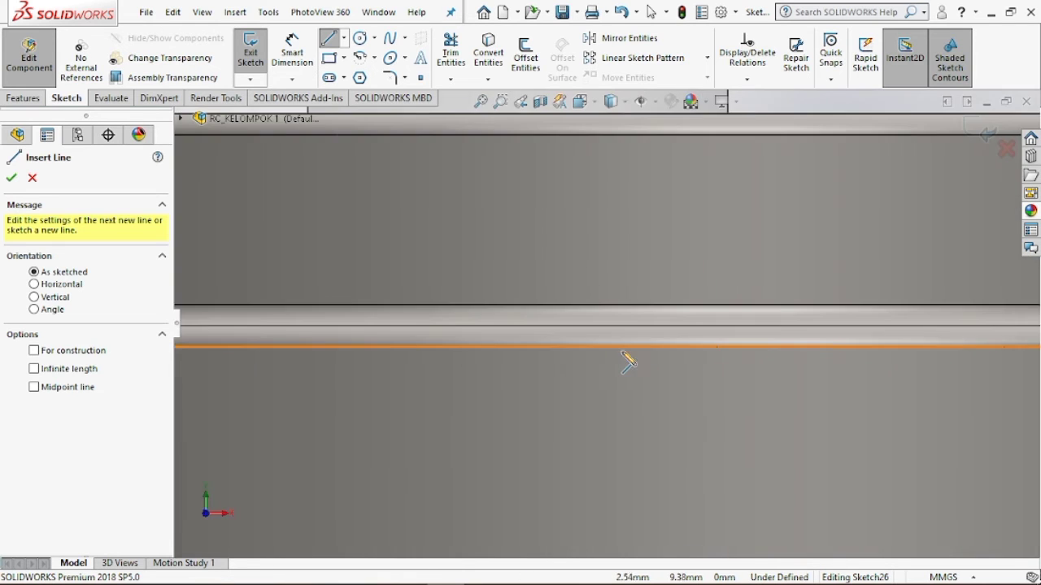
scroll(597, 360, up, 2)
scroll(609, 335, down, 2)
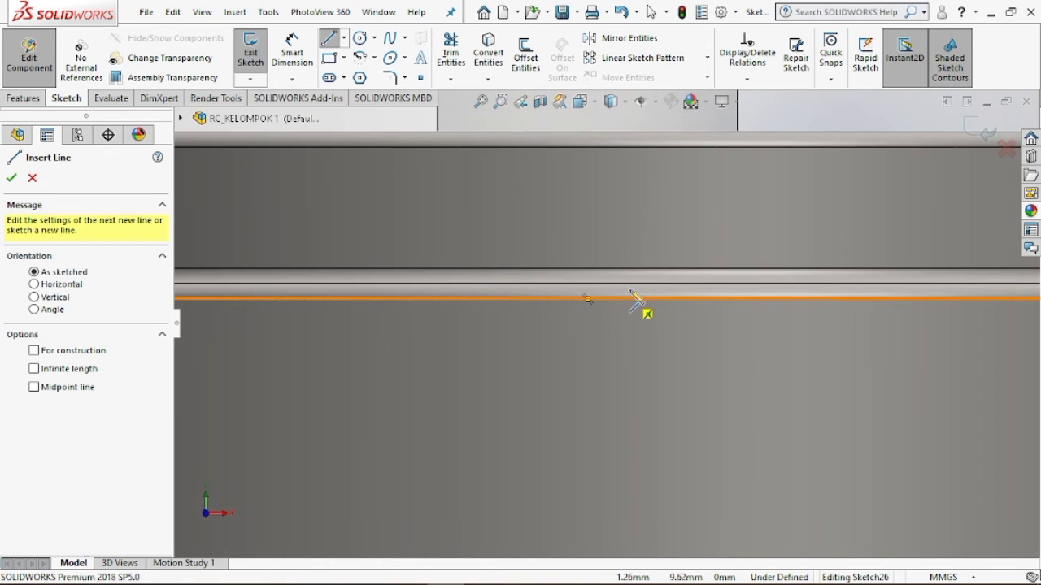
scroll(638, 322, down, 2)
scroll(590, 318, up, 2)
scroll(579, 326, down, 1)
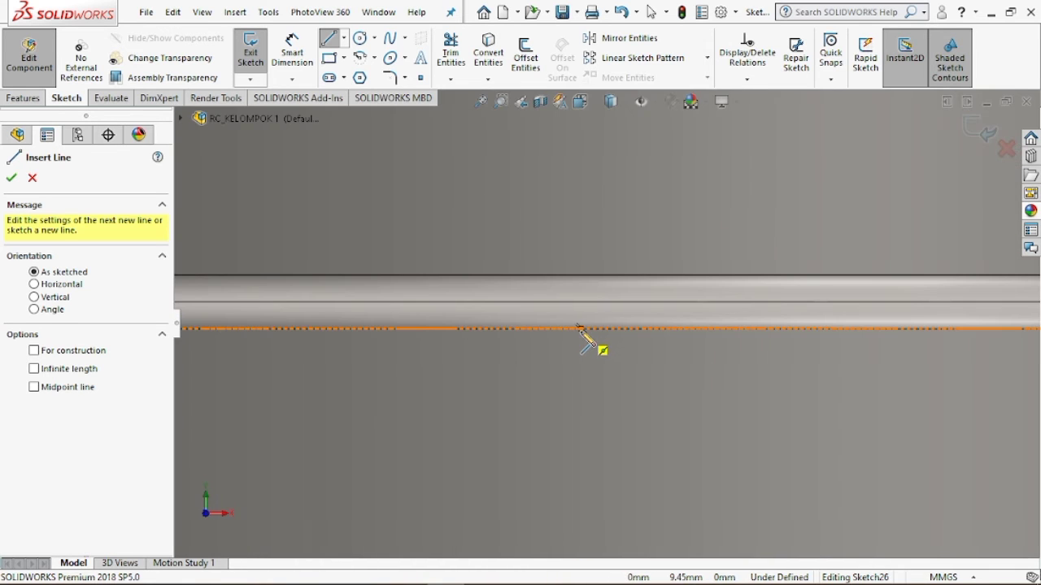
click(579, 326)
Extend the line vertically about 160.37 mm to the midpoint of the upper mount's lower collar edge, end the line and exit the sketch.
scroll(581, 233, up, 3)
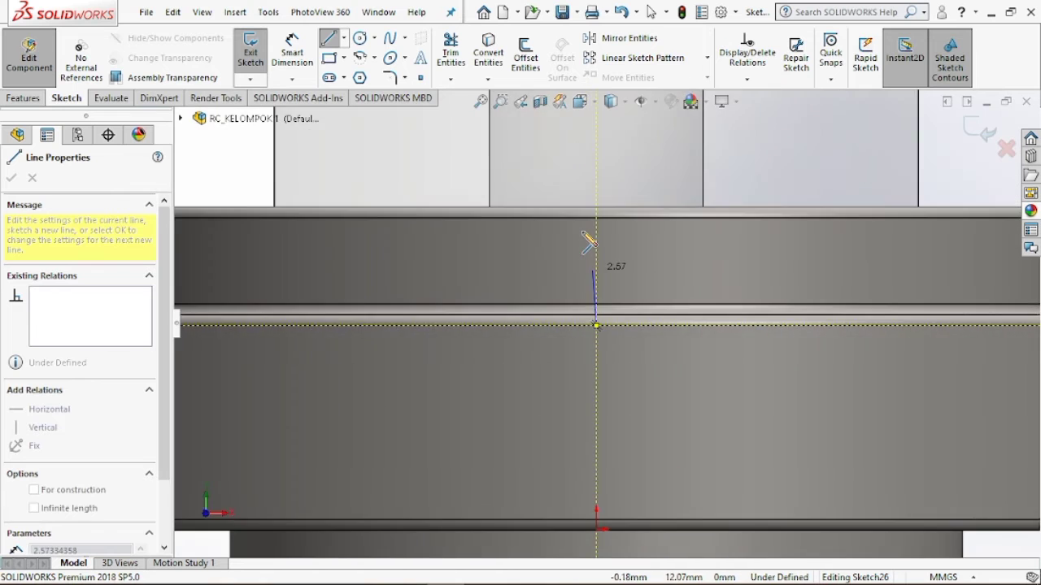
scroll(618, 205, up, 5)
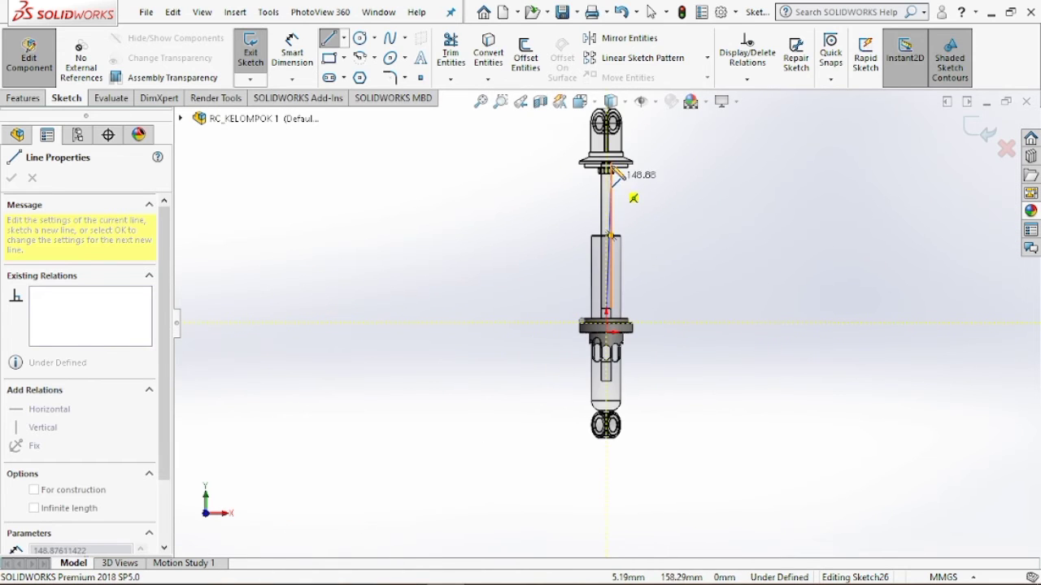
scroll(626, 199, down, 2)
scroll(603, 204, down, 10)
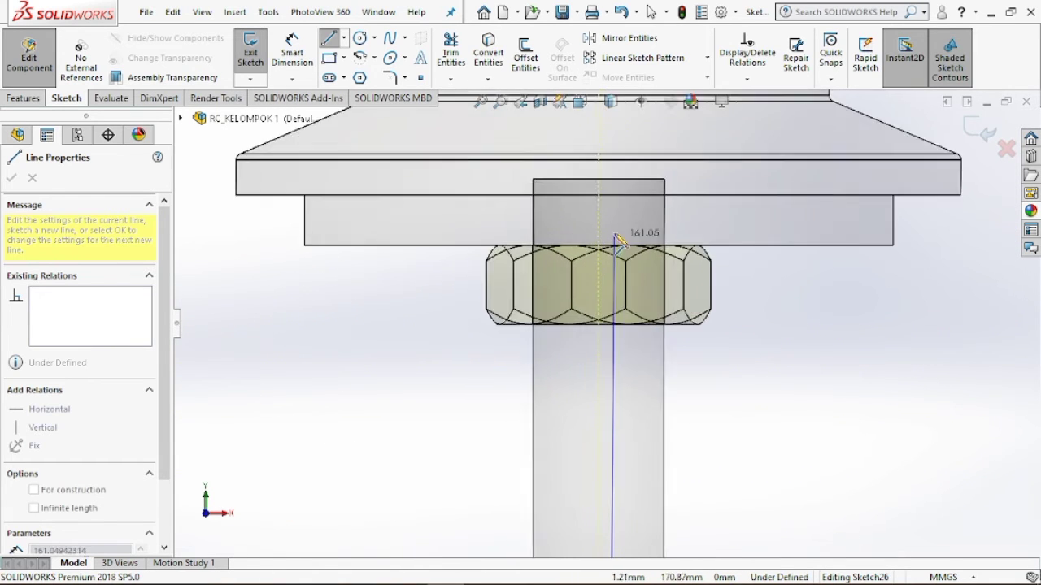
scroll(592, 294, down, 5)
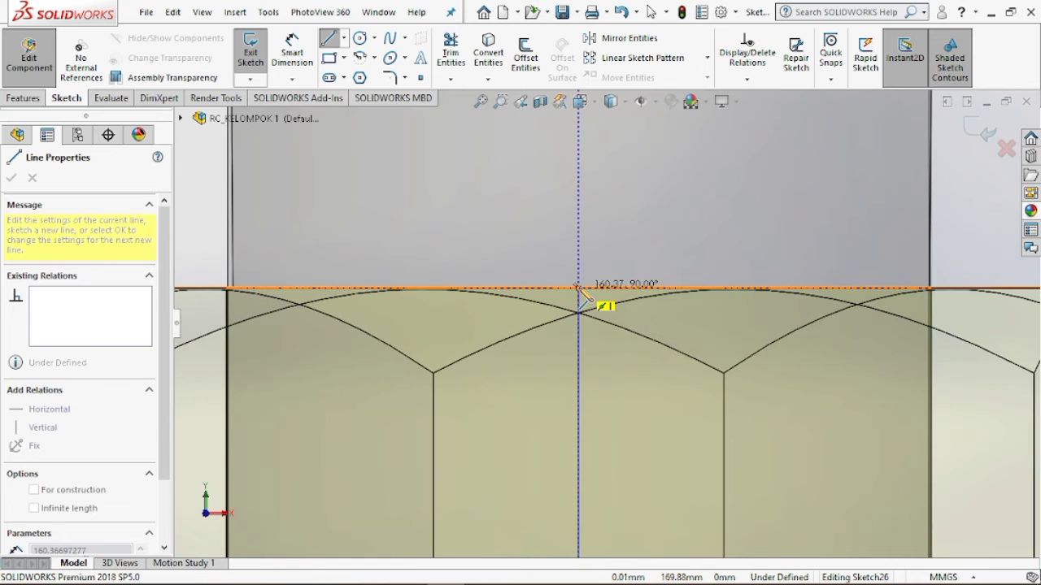
click(579, 289)
scroll(616, 280, up, 5)
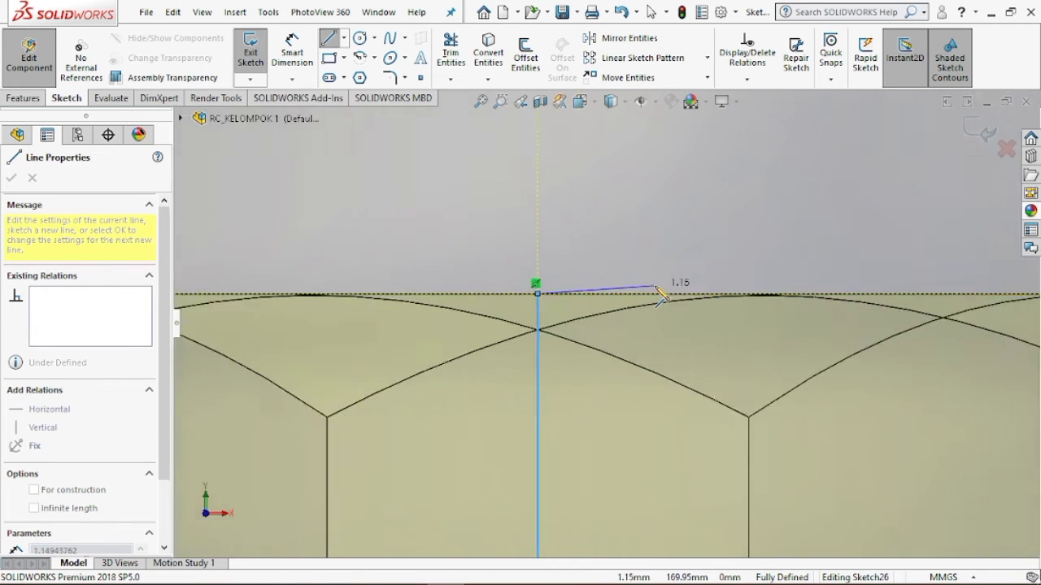
scroll(665, 300, up, 6)
right_click(739, 374)
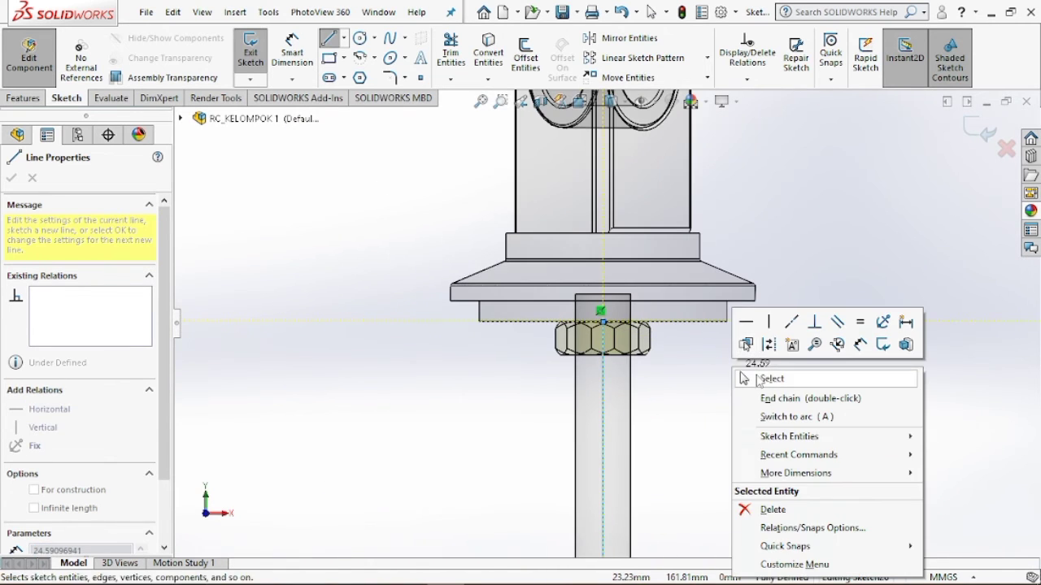
click(755, 374)
scroll(510, 348, up, 3)
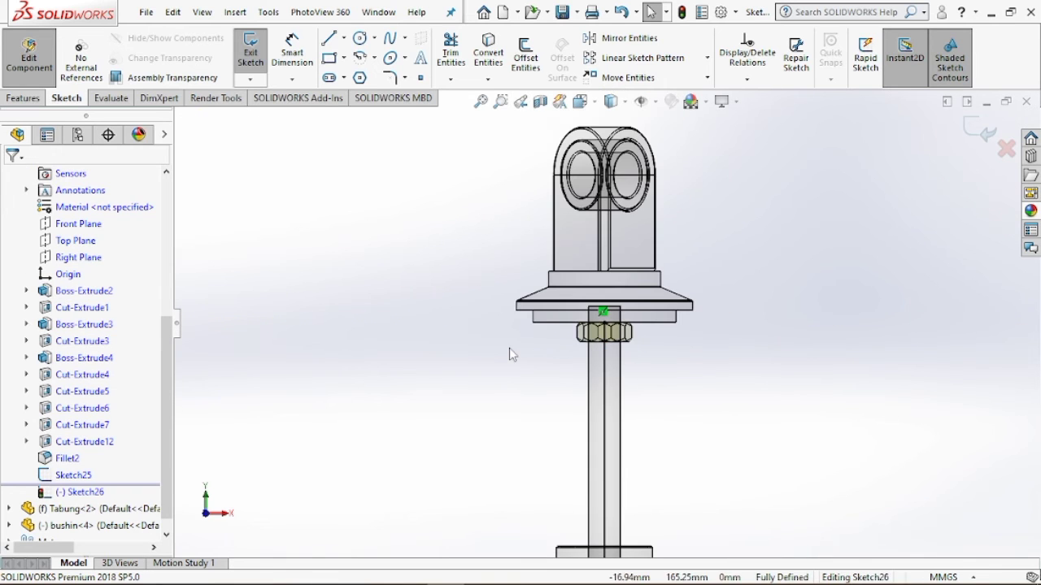
click(251, 50)
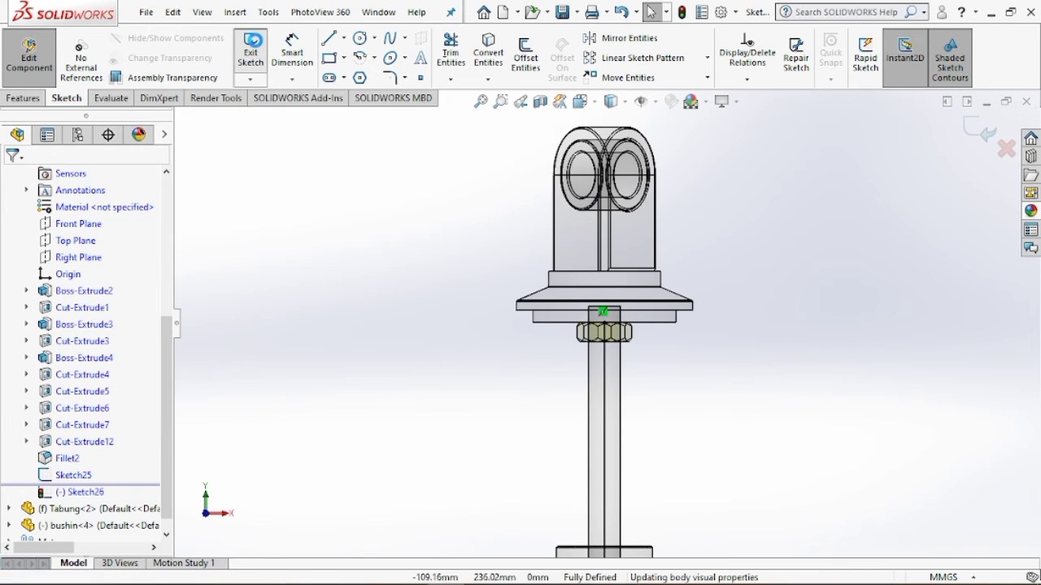
Start a Swept Boss/Base with the vertical line sketch as the path and the 5 mm circle sketch as the profile.
click(12, 100)
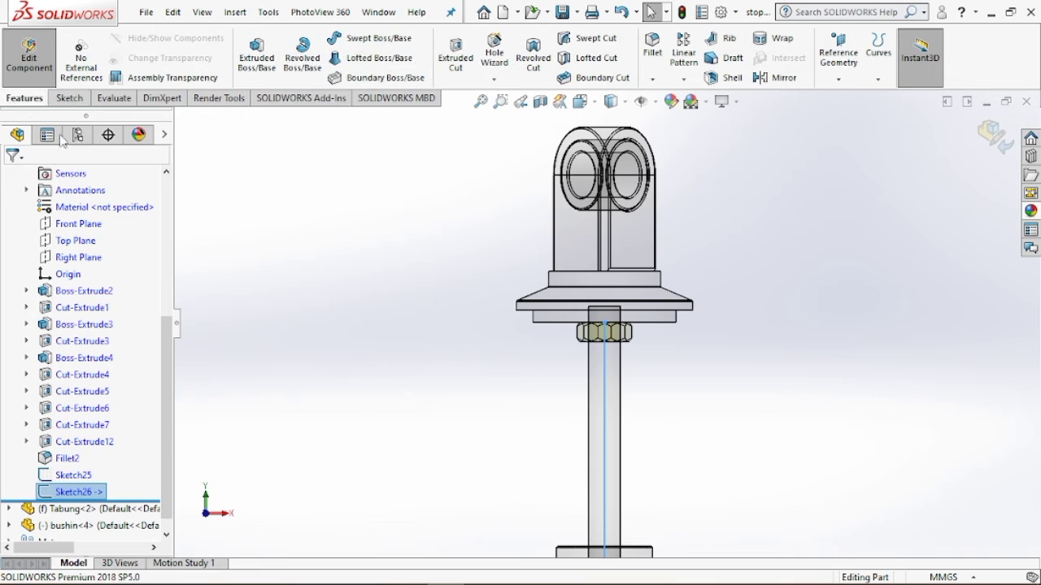
click(377, 42)
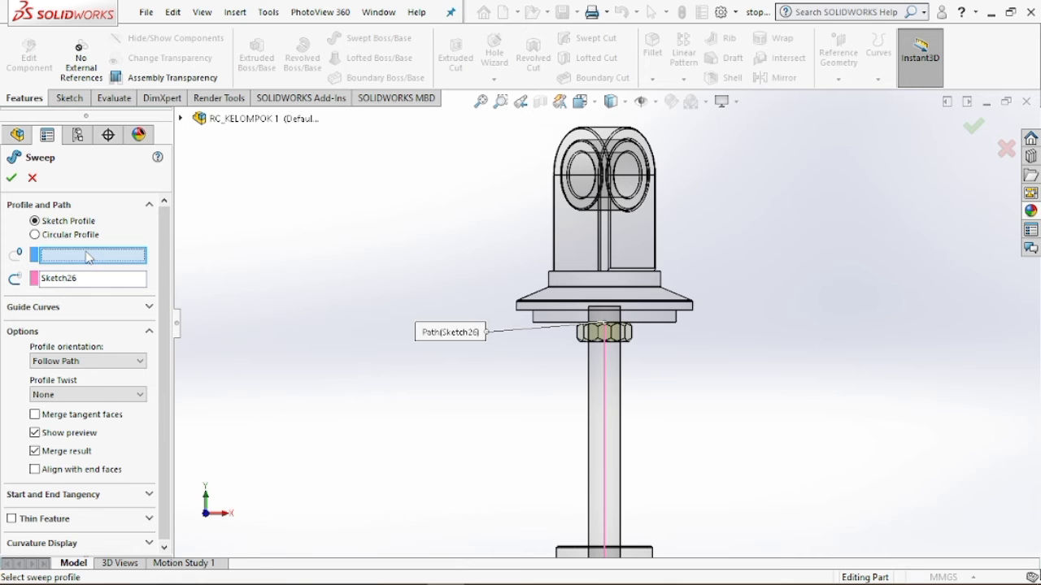
scroll(528, 463, down, 10)
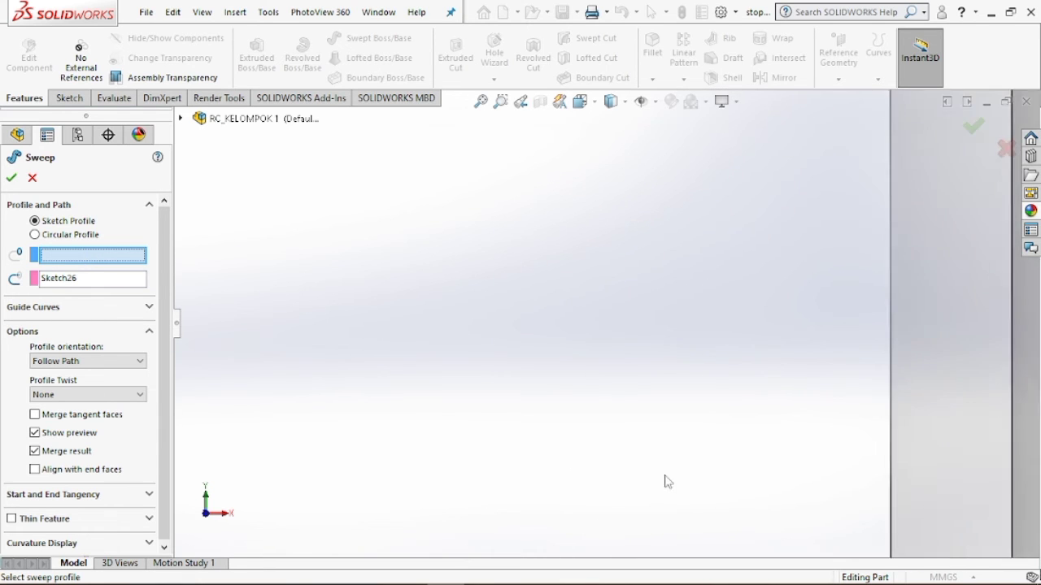
scroll(731, 474, up, 2)
scroll(675, 502, down, 3)
scroll(671, 502, up, 3)
scroll(598, 491, down, 3)
scroll(618, 166, down, 5)
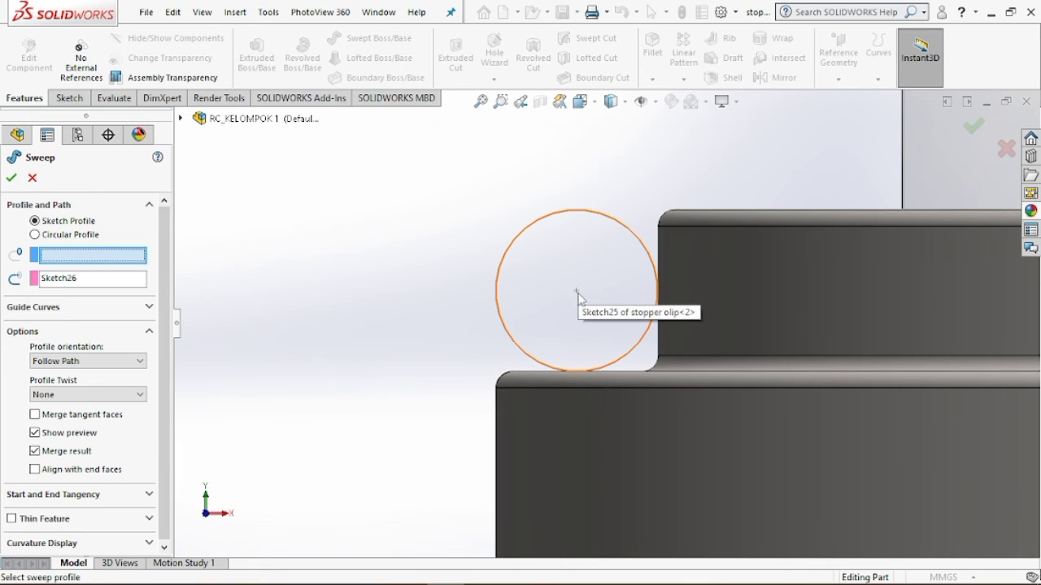
click(578, 295)
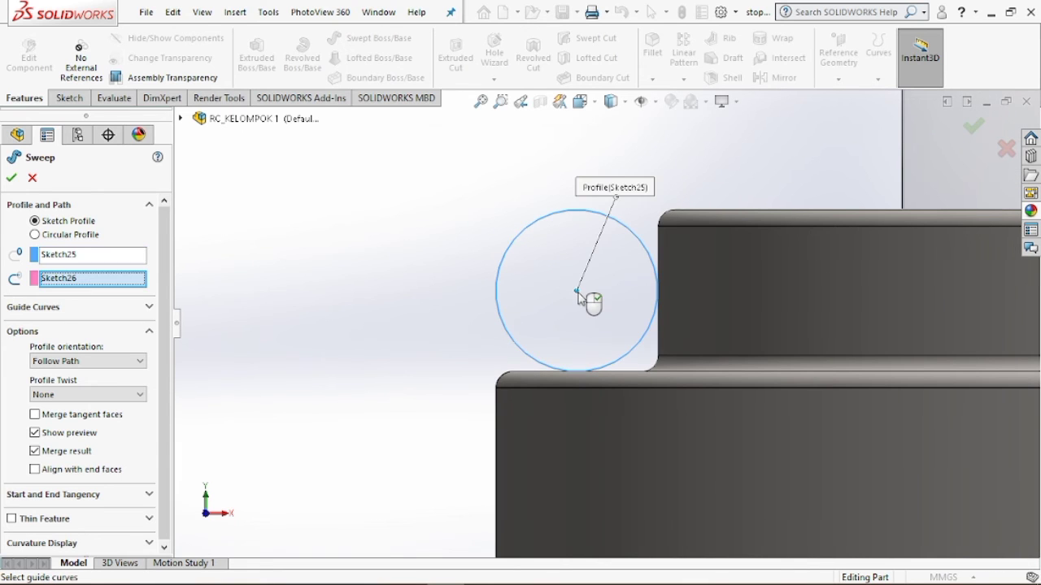
Keep the profile orientation at Follow Path, specify a twist of 10 revolutions, and create the swept spring.
click(107, 283)
scroll(927, 208, down, 2)
scroll(920, 198, up, 5)
scroll(825, 261, down, 2)
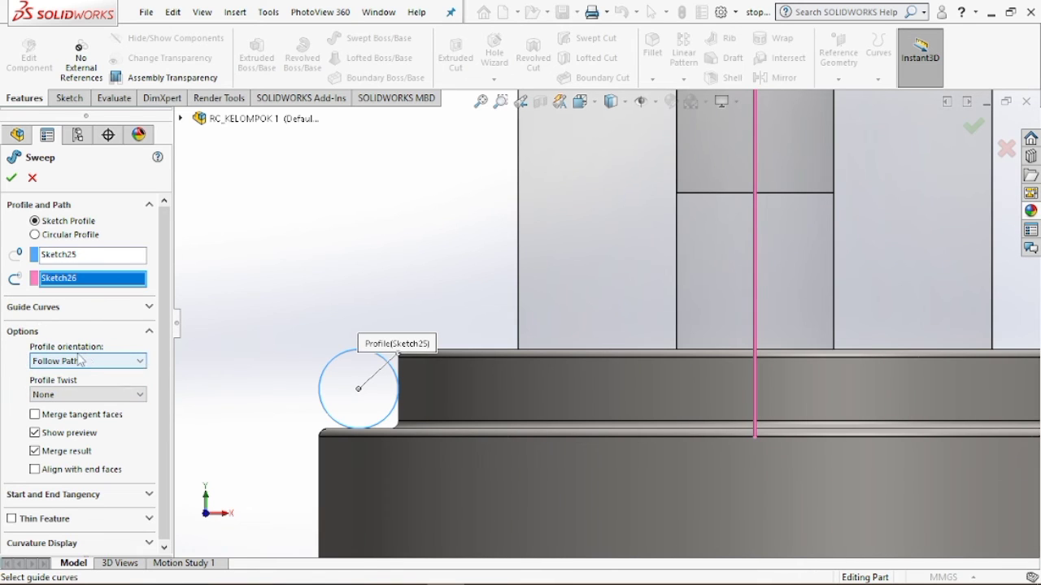
scroll(91, 367, down, 1)
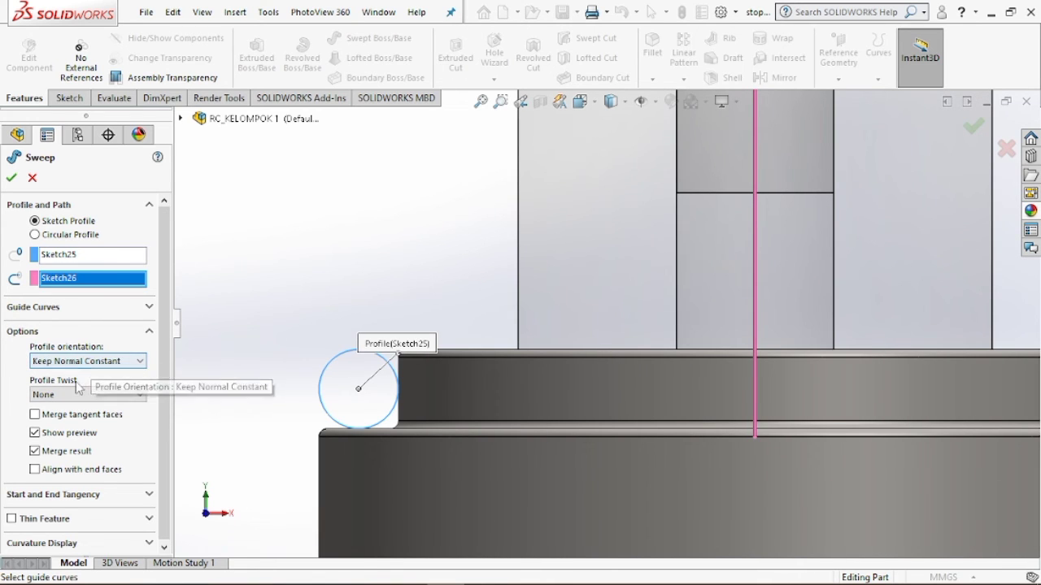
scroll(84, 363, up, 1)
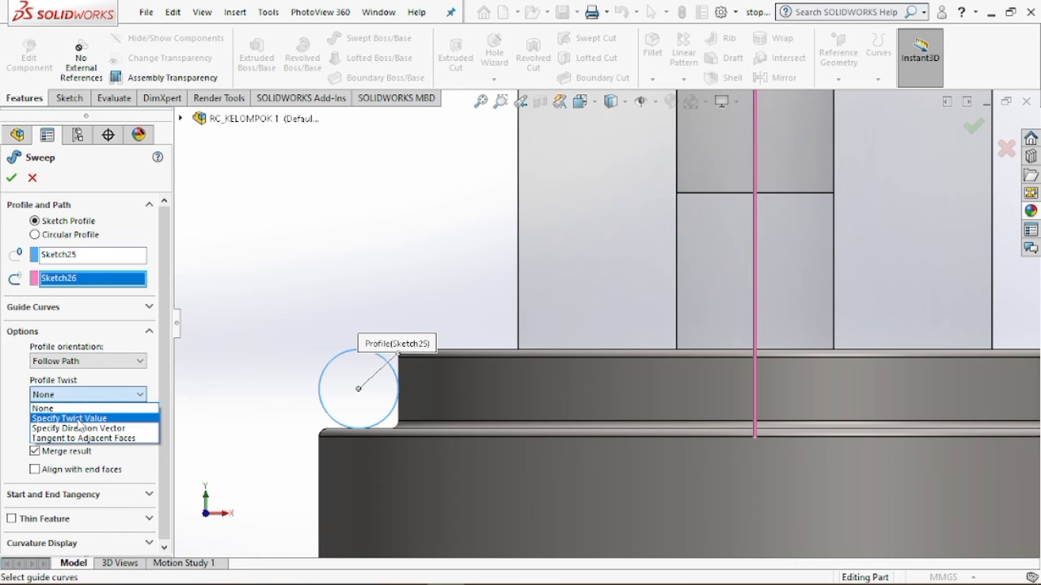
click(79, 419)
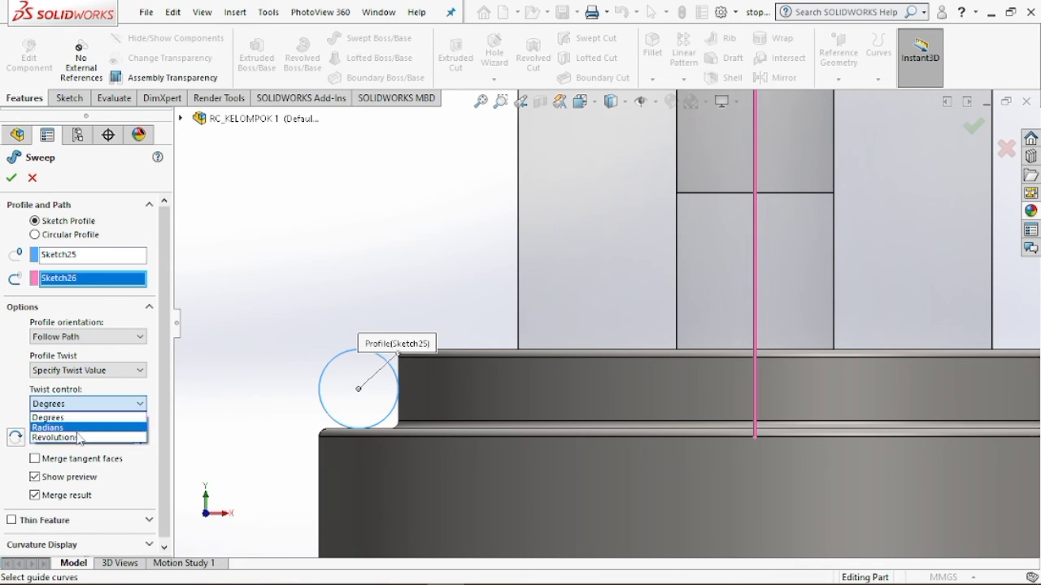
click(78, 437)
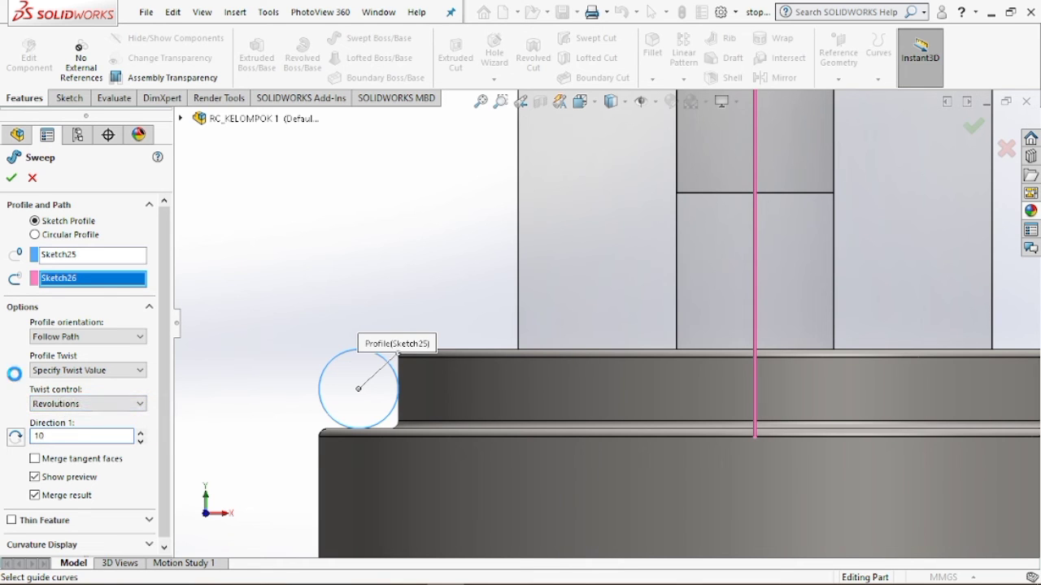
scroll(557, 255, up, 15)
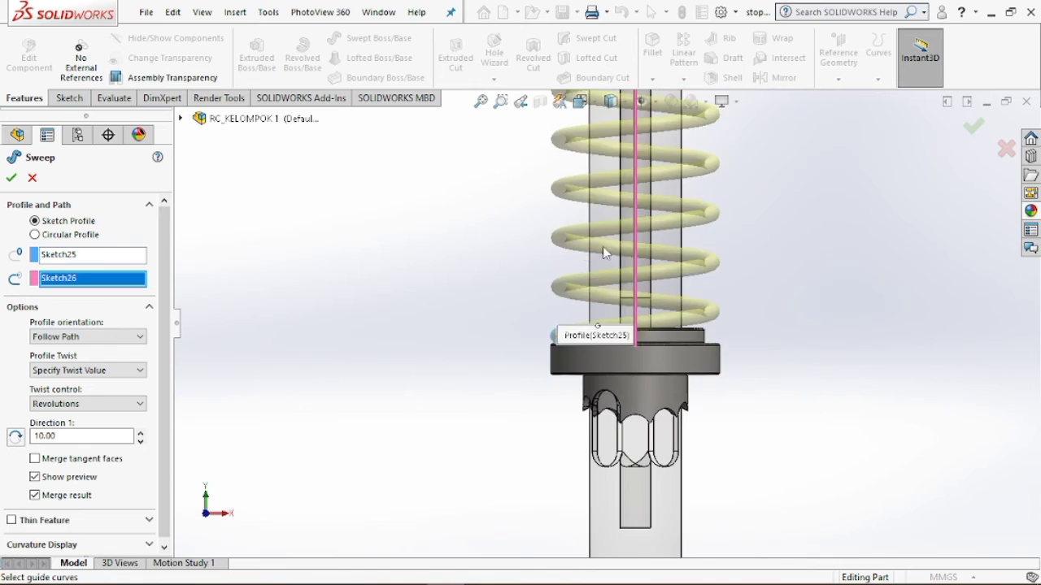
scroll(694, 206, down, 3)
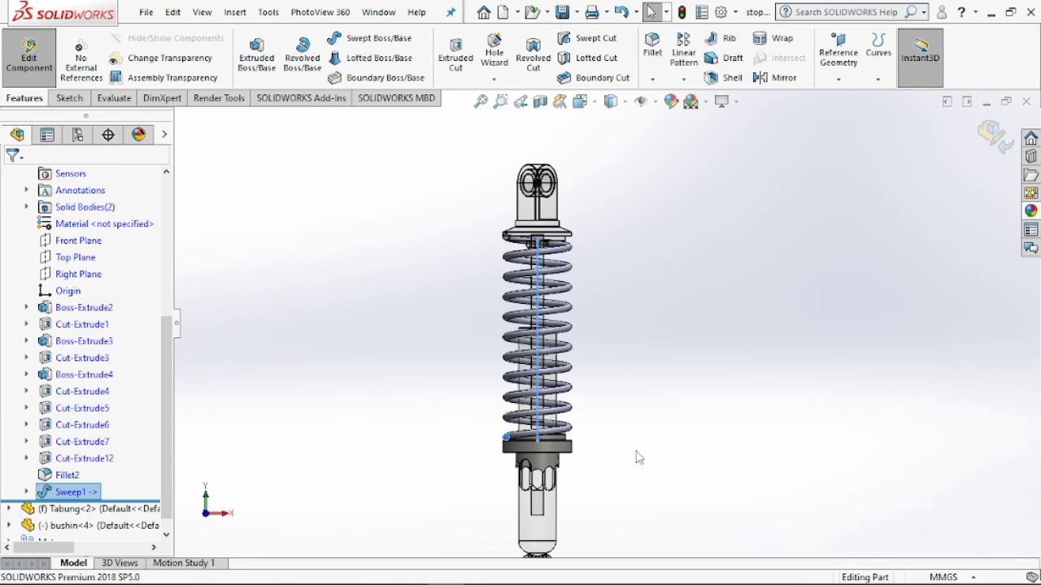
Finish editing the stopper component and return to the assembly.
middle_drag(609, 390, 561, 455)
scroll(81, 292, up, 3)
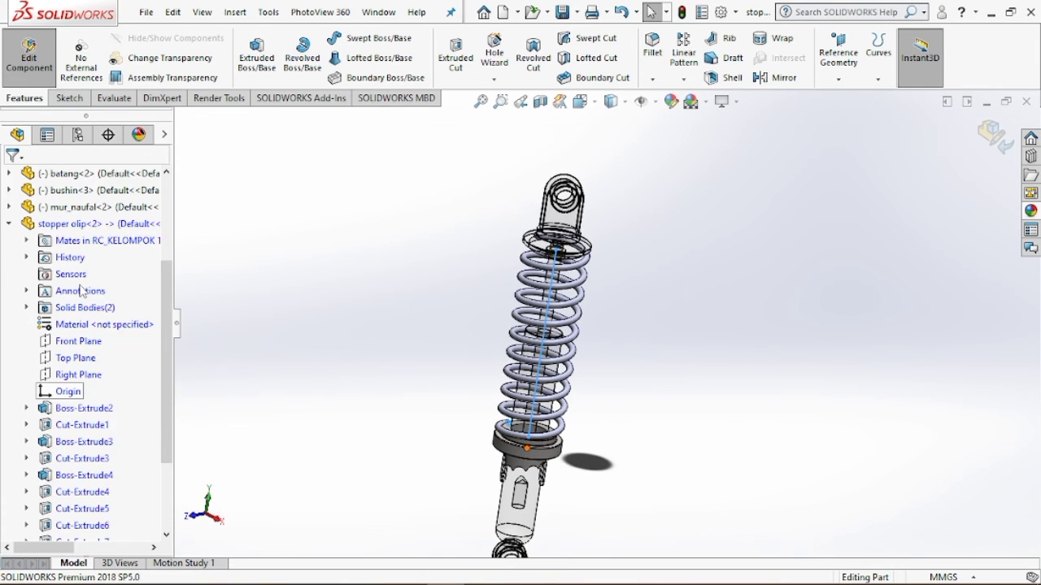
click(50, 44)
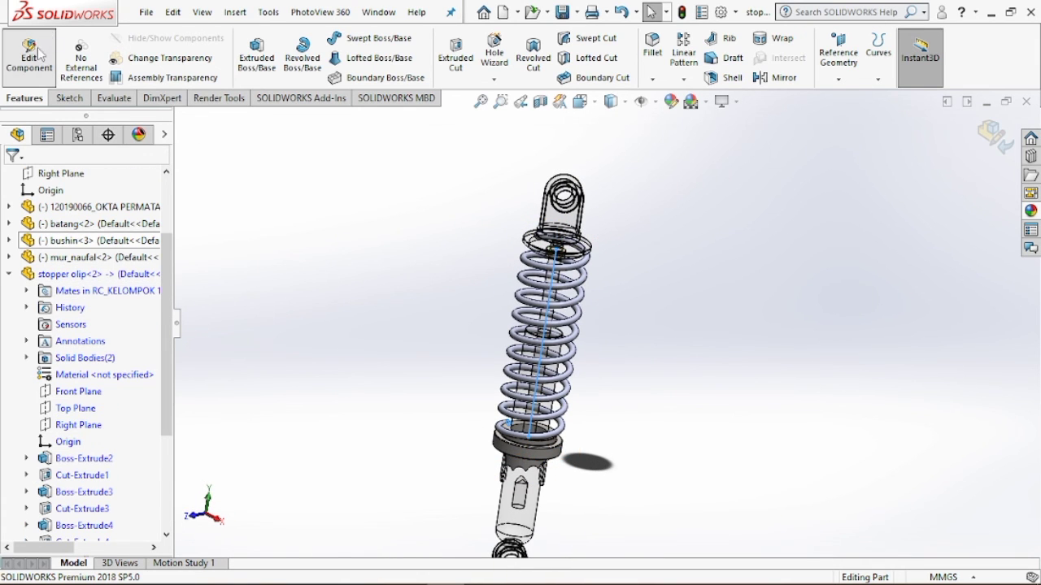
Pull the upper mount away from the stopper along the rod and rebuild the assembly to stretch the spring.
middle_drag(792, 295, 522, 307)
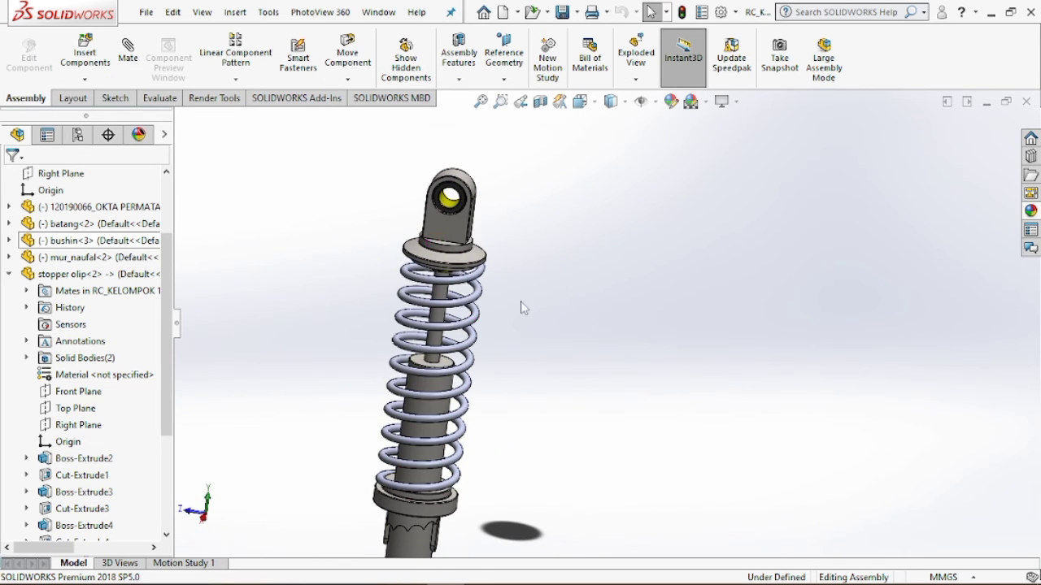
click(453, 268)
middle_drag(454, 268, 468, 210)
drag(467, 210, 570, 200)
scroll(569, 198, down, 3)
scroll(567, 186, up, 2)
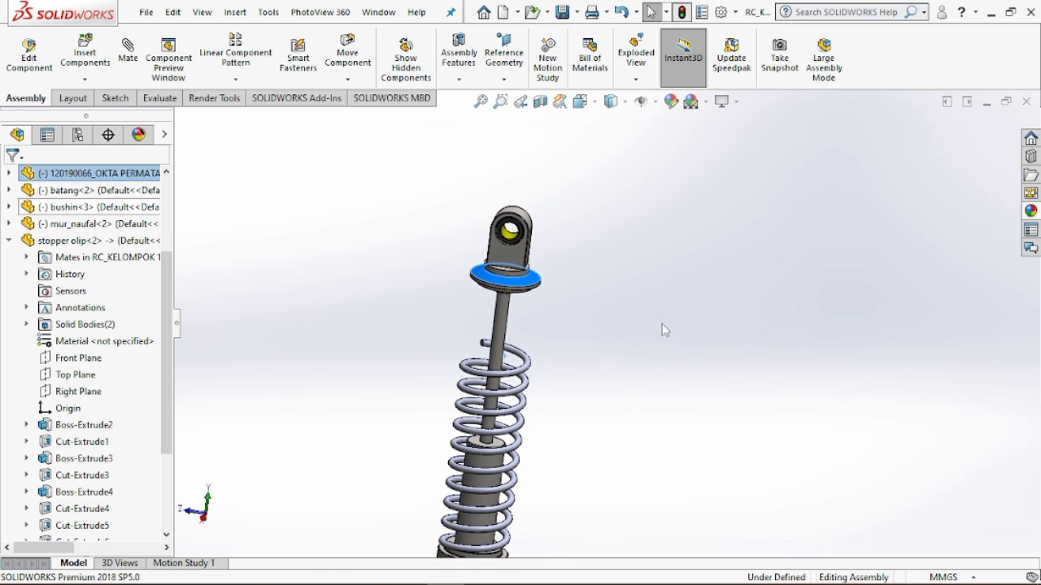
scroll(518, 478, down, 2)
scroll(508, 477, up, 4)
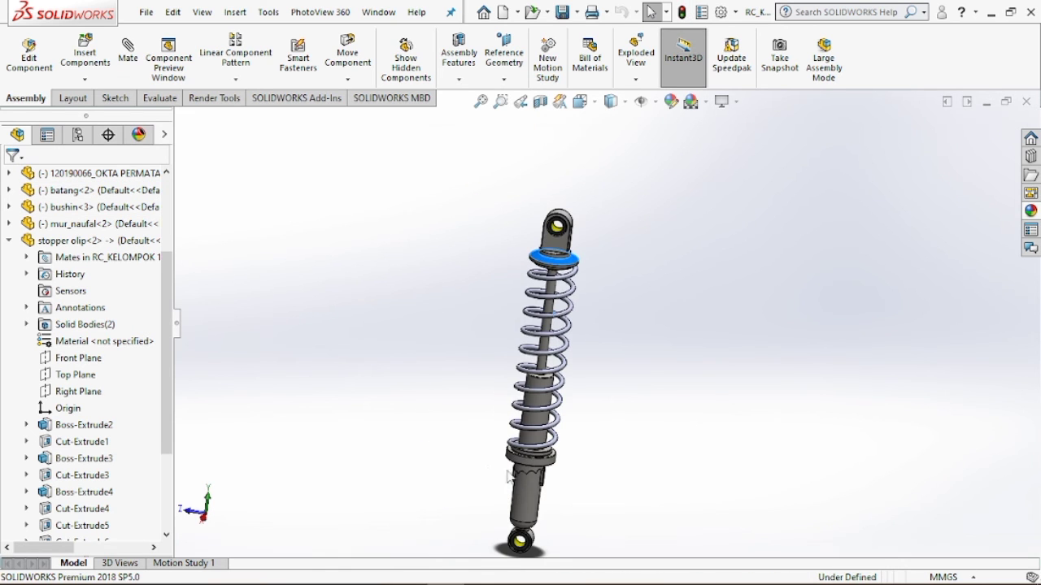
Push the upper mount down toward the stopper and rebuild the assembly to compress the spring.
click(557, 236)
scroll(551, 330, down, 3)
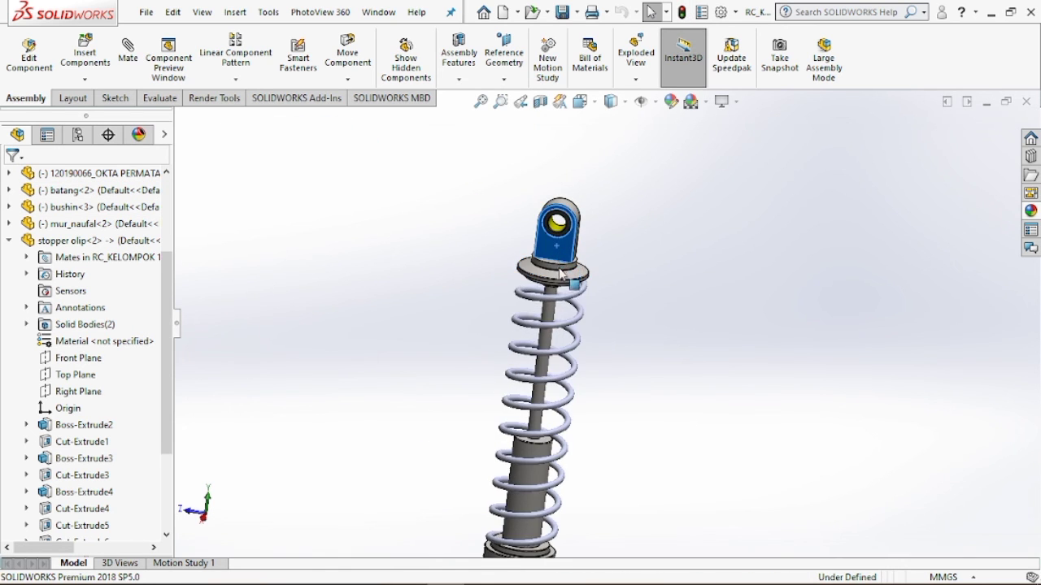
drag(551, 330, 541, 415)
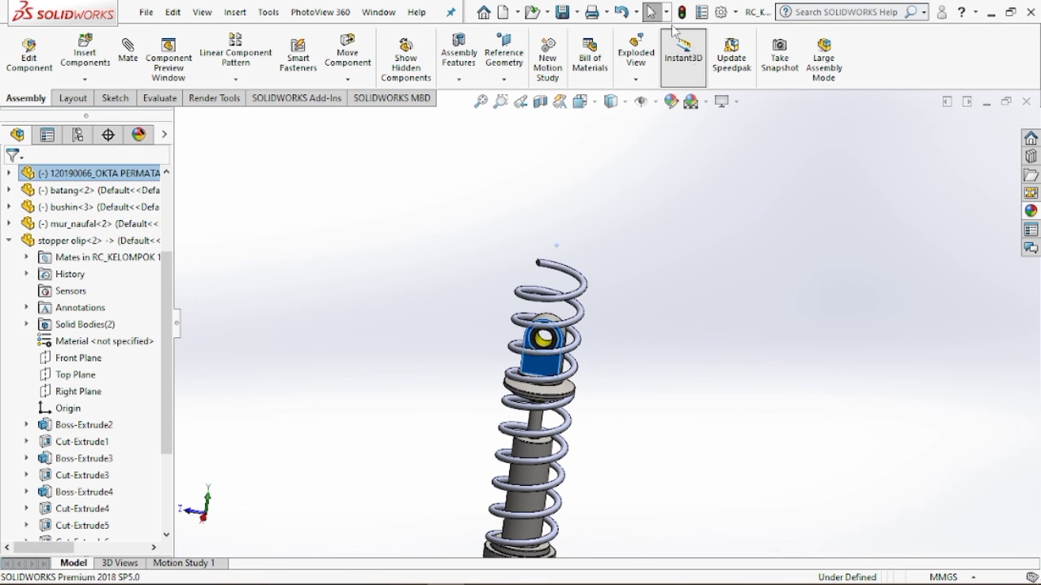
scroll(592, 398, up, 2)
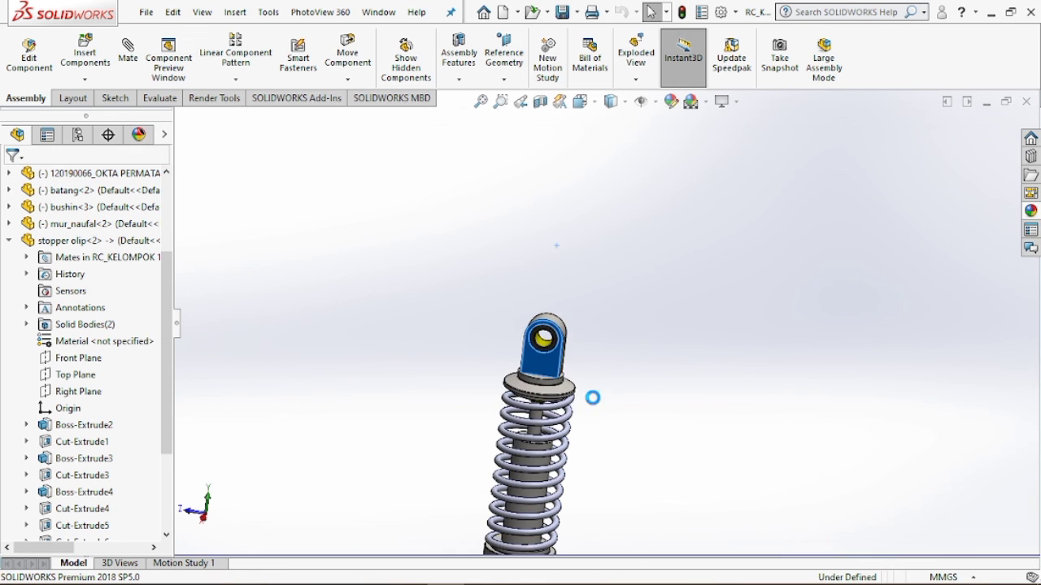
scroll(597, 421, down, 2)
scroll(595, 424, up, 2)
scroll(610, 382, down, 2)
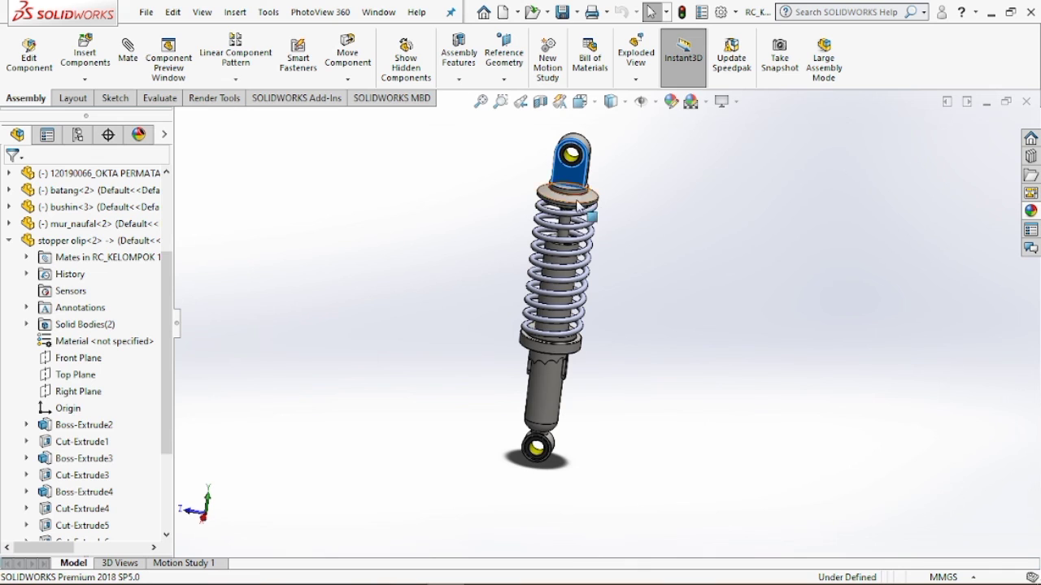
middle_drag(577, 203, 659, 327)
scroll(639, 365, down, 4)
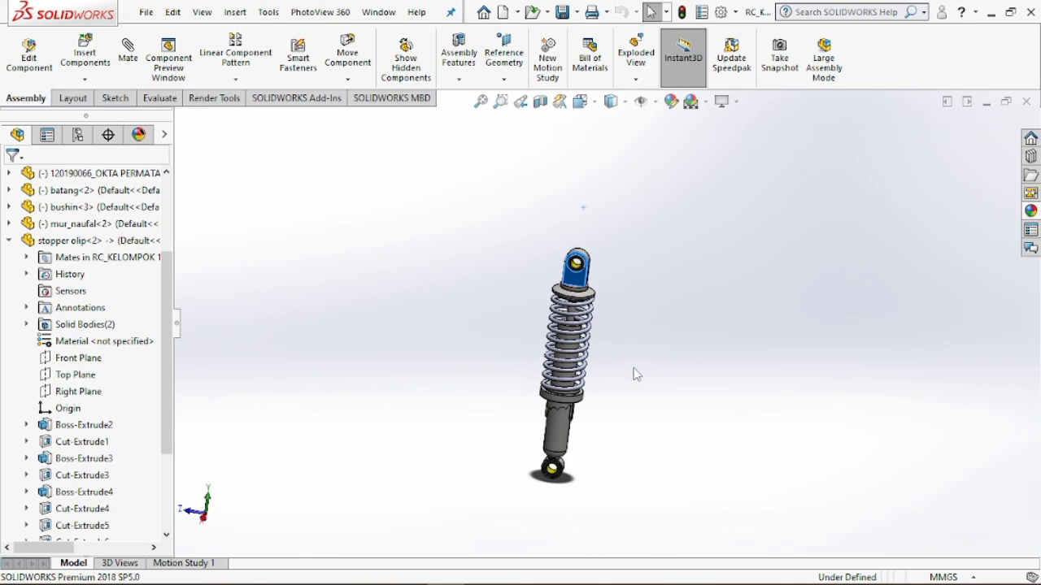